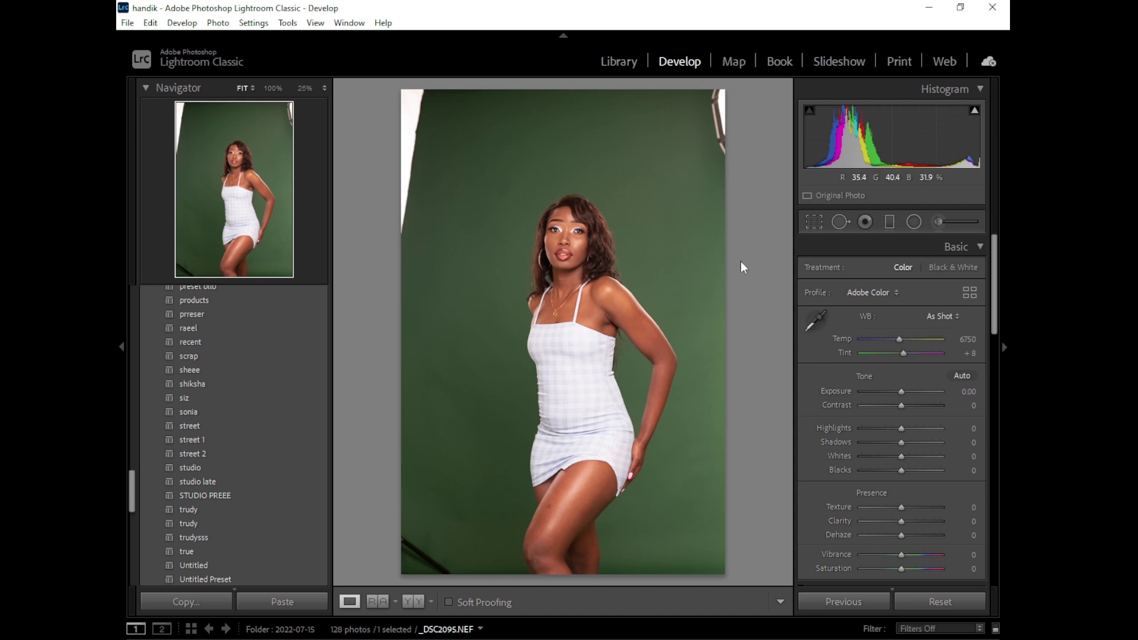
Crop the photo to the 4 x 5 / 8 x 10 aspect ratio, with the frame shifted lower on the subject.
{"action": "left_click", "coordinate": [815, 222]}
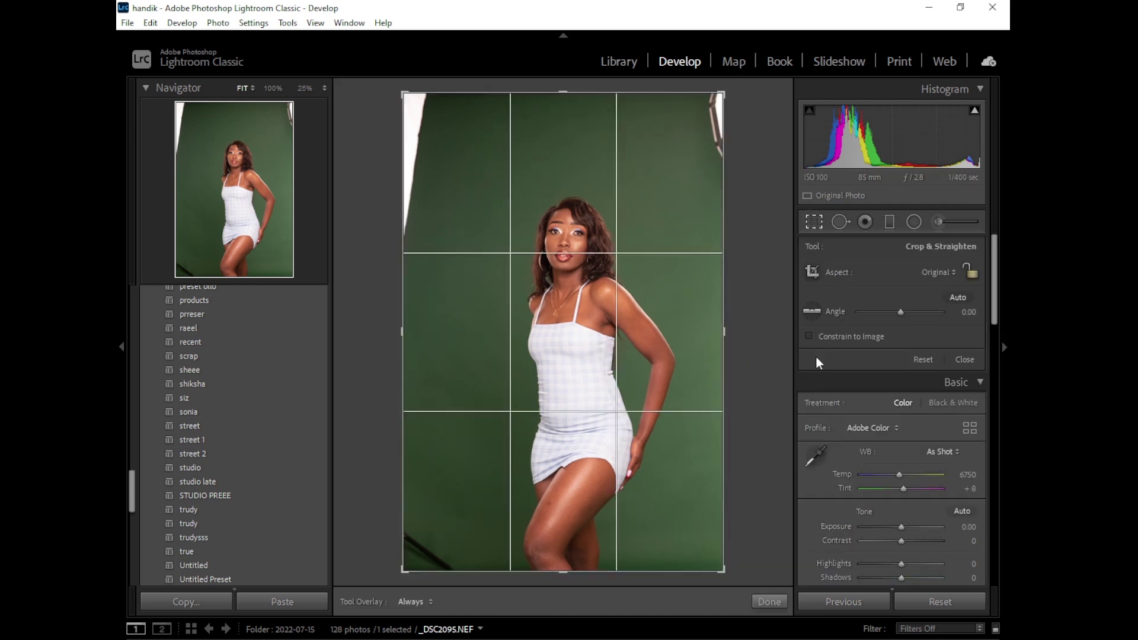
{"action": "left_click", "coordinate": [922, 275]}
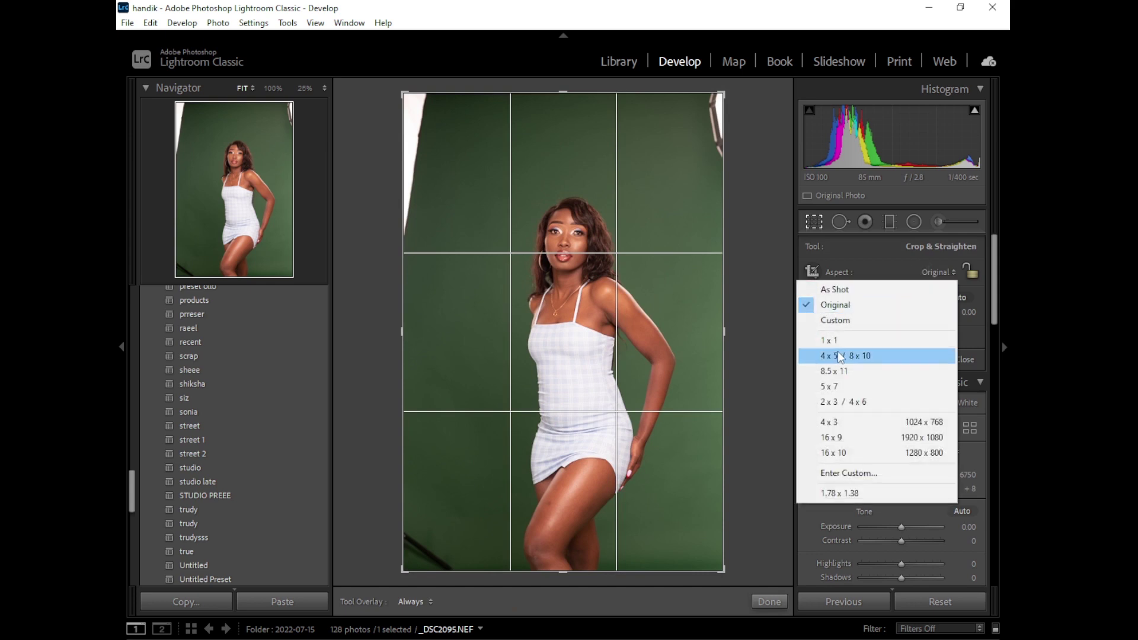
{"action": "left_click", "coordinate": [884, 353]}
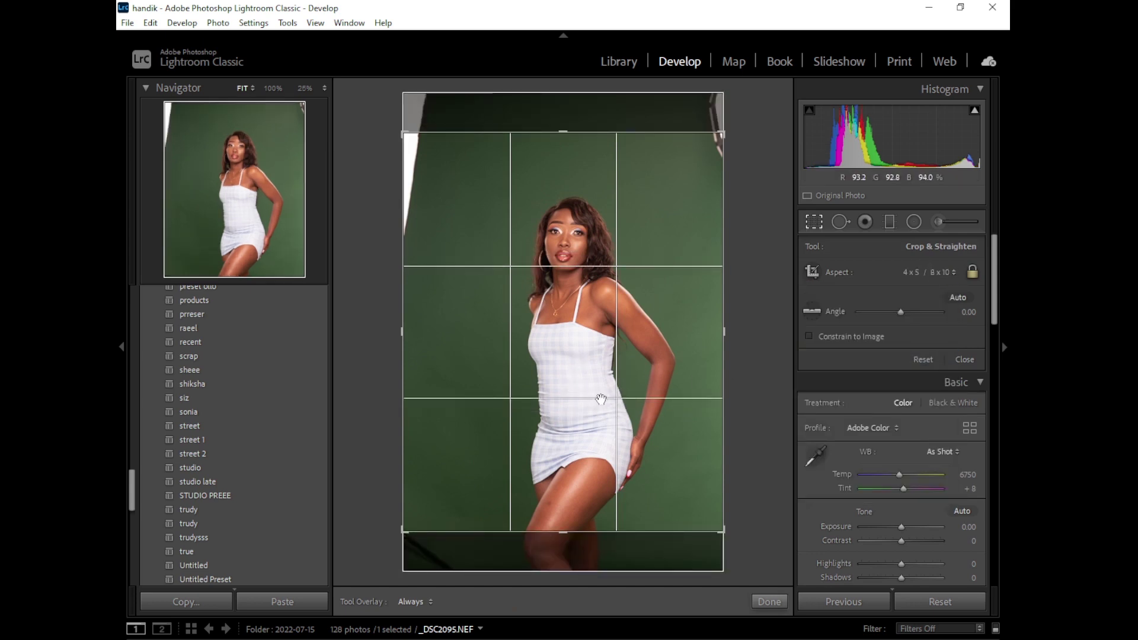
{"action": "left_click_drag", "start_coordinate": [599, 401], "coordinate": [602, 374]}
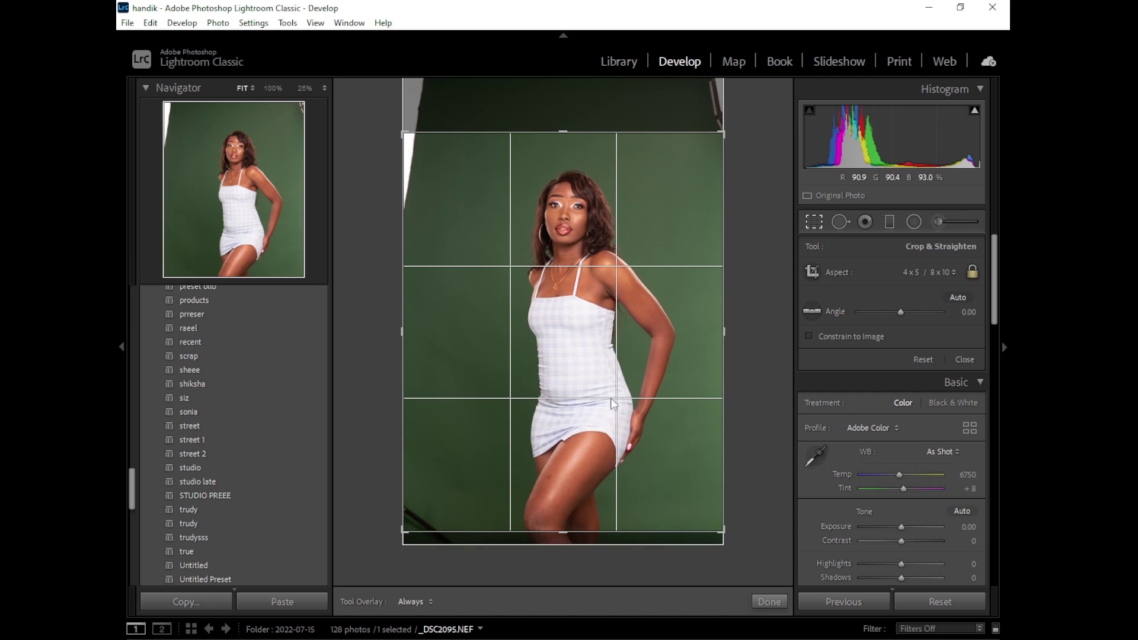
{"action": "left_click", "coordinate": [770, 602]}
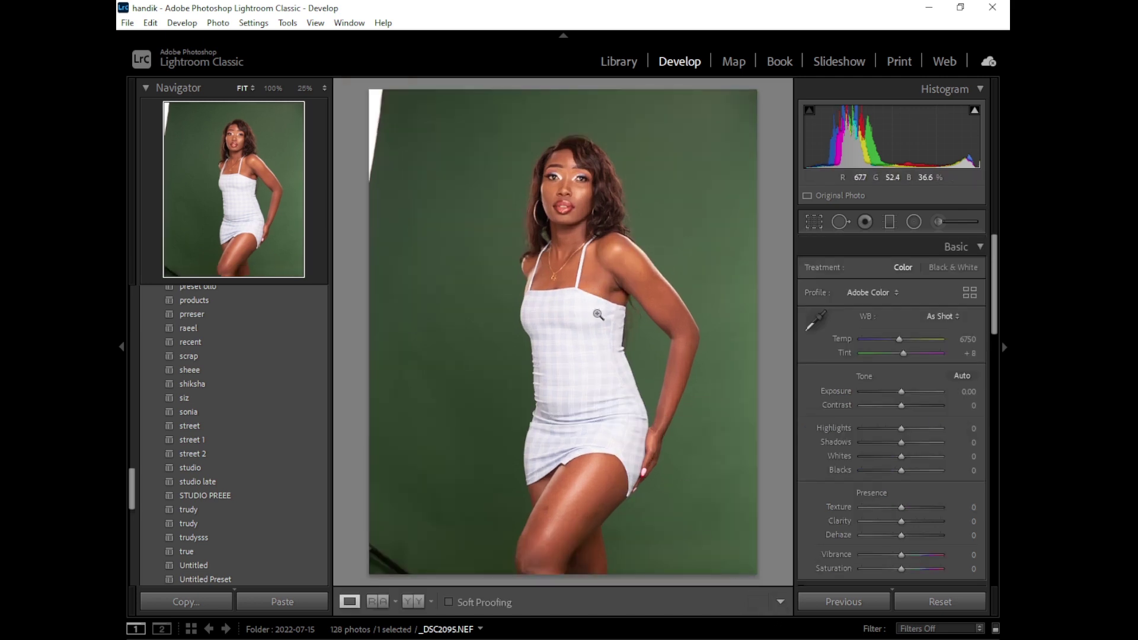
Compare the photo's before and after versions, and examine the subject's face and skin at 100% zoom.
{"action": "left_click", "coordinate": [413, 602]}
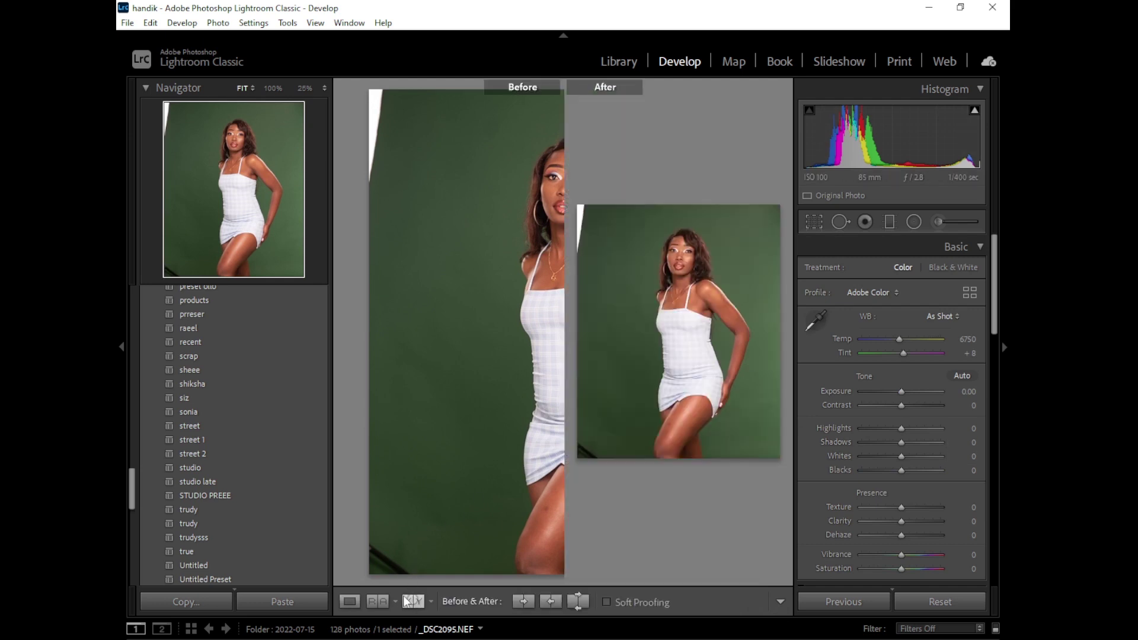
{"action": "key", "text": "y"}
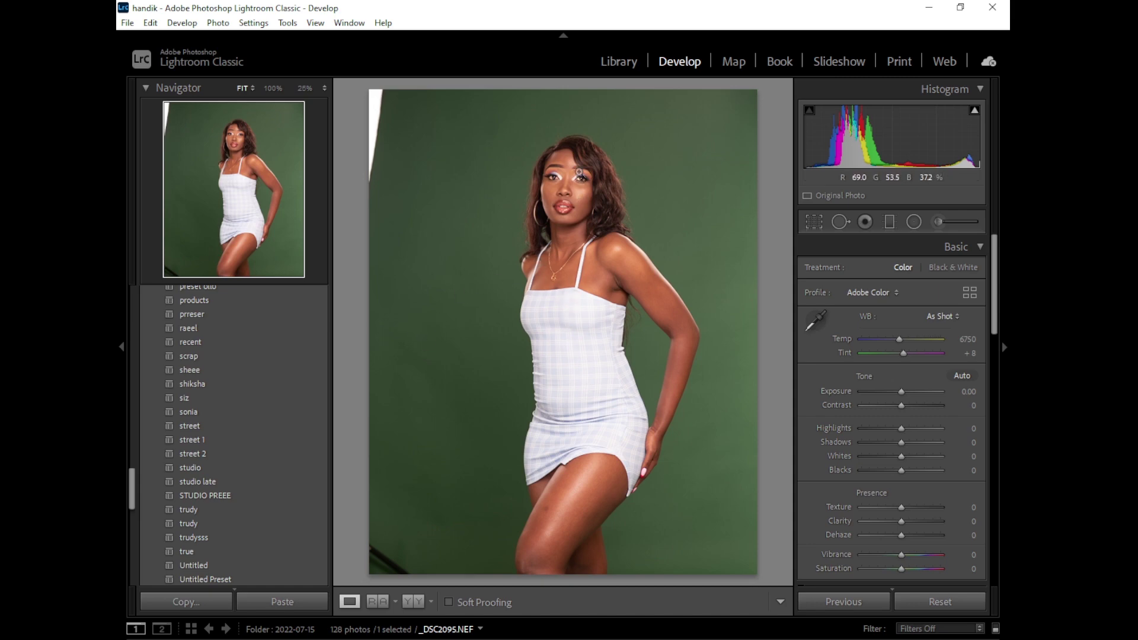
{"action": "left_click", "coordinate": [589, 188]}
{"action": "left_click", "coordinate": [581, 243]}
{"action": "left_click", "coordinate": [579, 175]}
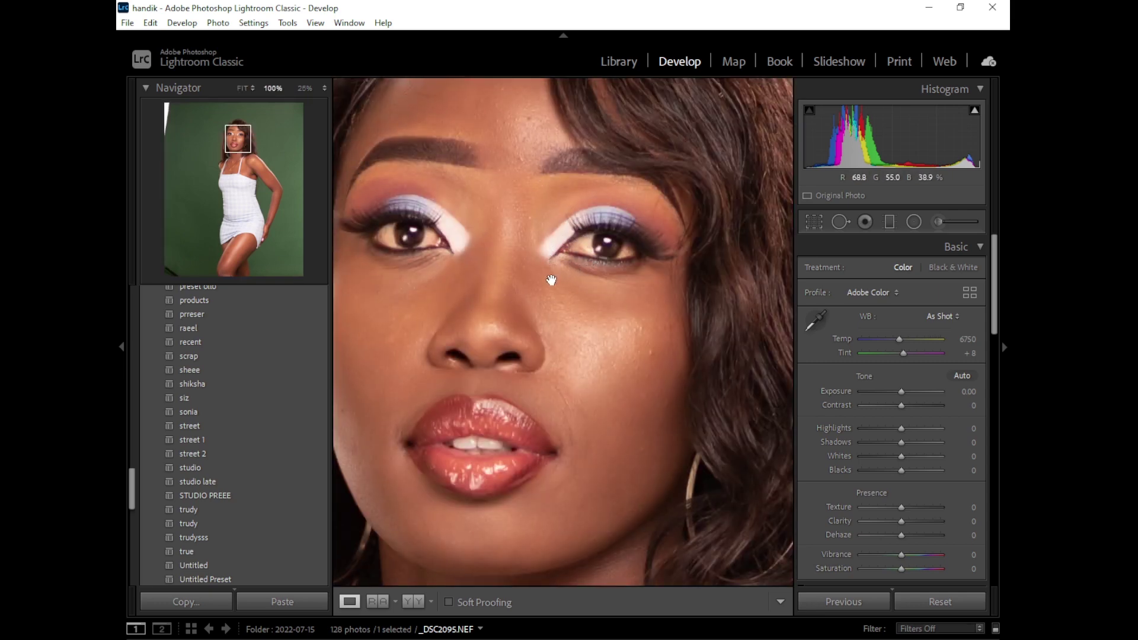
{"action": "left_click", "coordinate": [552, 283]}
{"action": "left_click", "coordinate": [562, 208]}
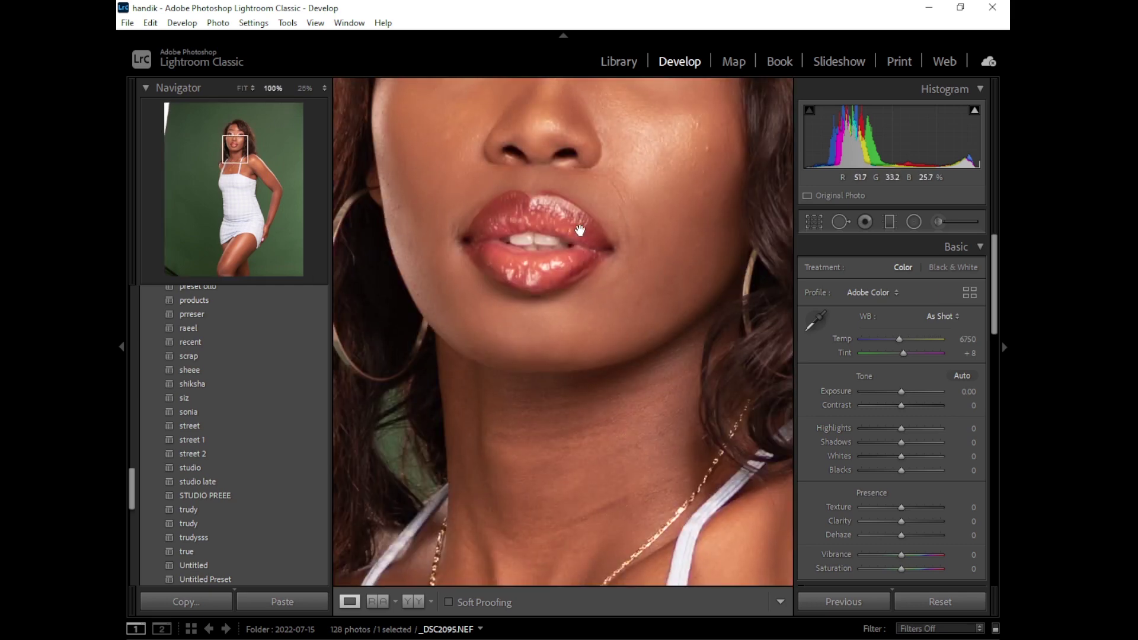
{"action": "left_click", "coordinate": [579, 262]}
{"action": "left_click", "coordinate": [579, 188]}
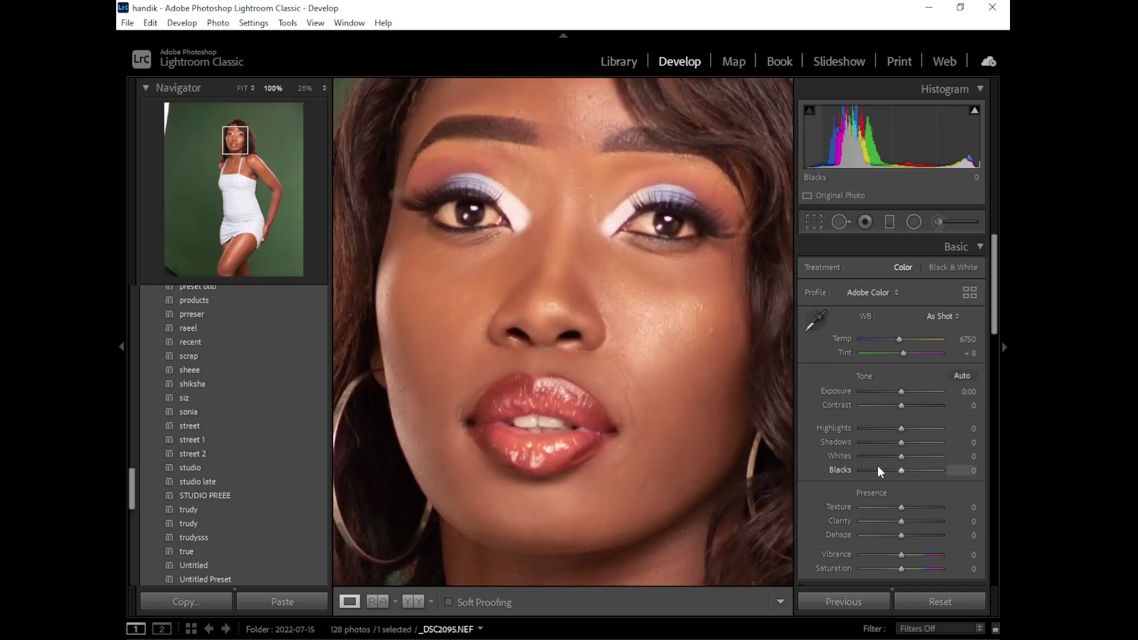
Set Shadows to +25, Blacks to -9 and Whites to -5.
{"action": "left_click_drag", "start_coordinate": [892, 447], "coordinate": [916, 447]}
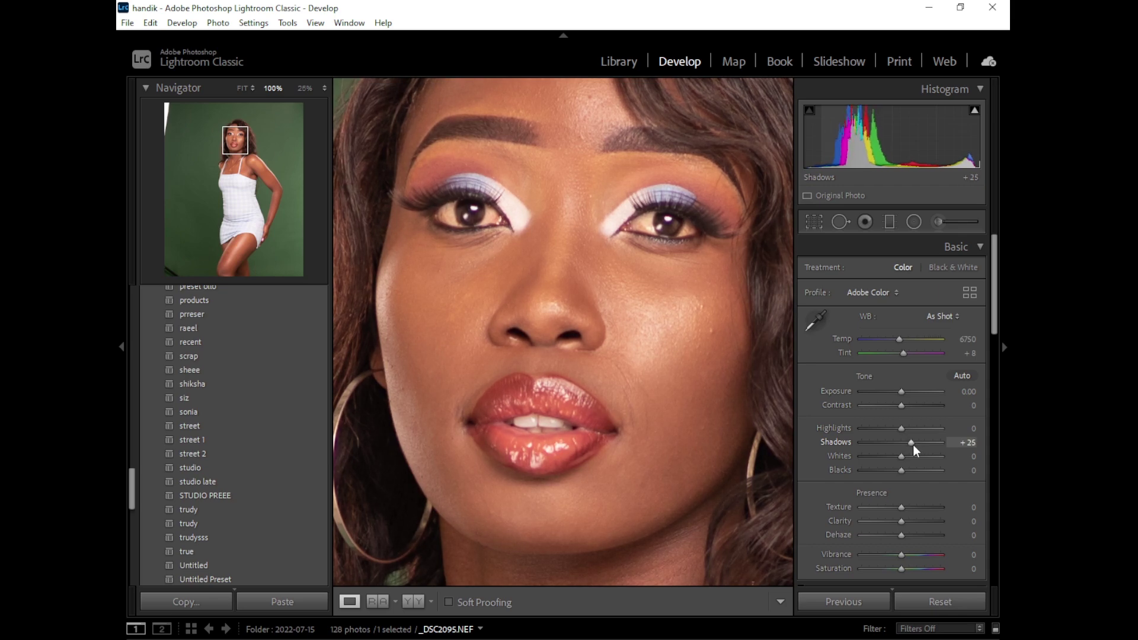
{"action": "left_click", "coordinate": [661, 346]}
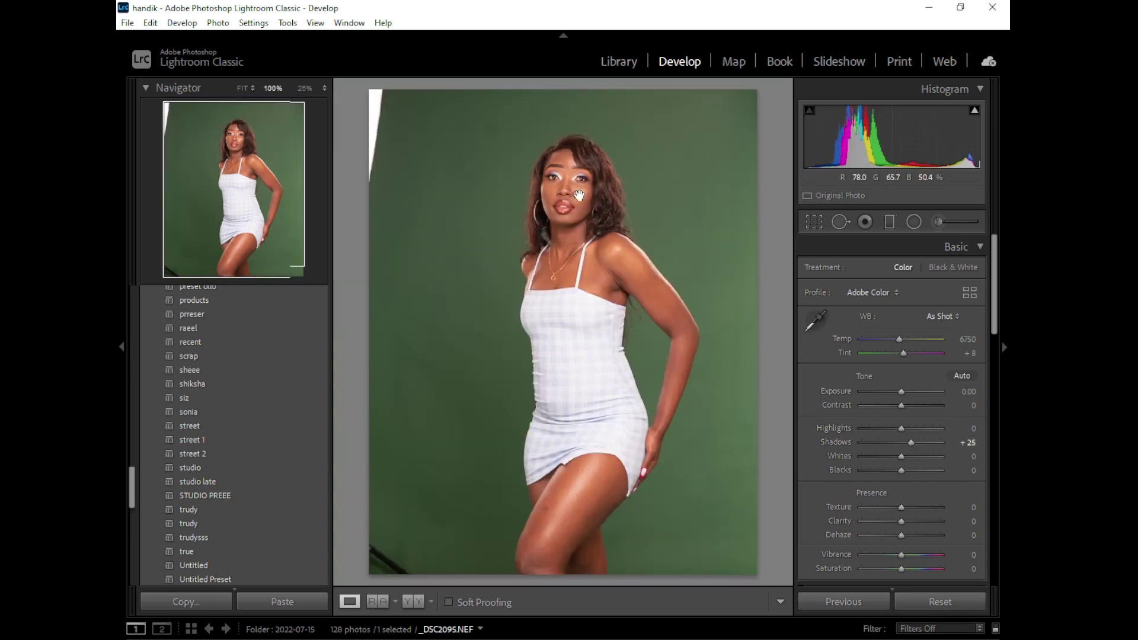
{"action": "left_click", "coordinate": [577, 199]}
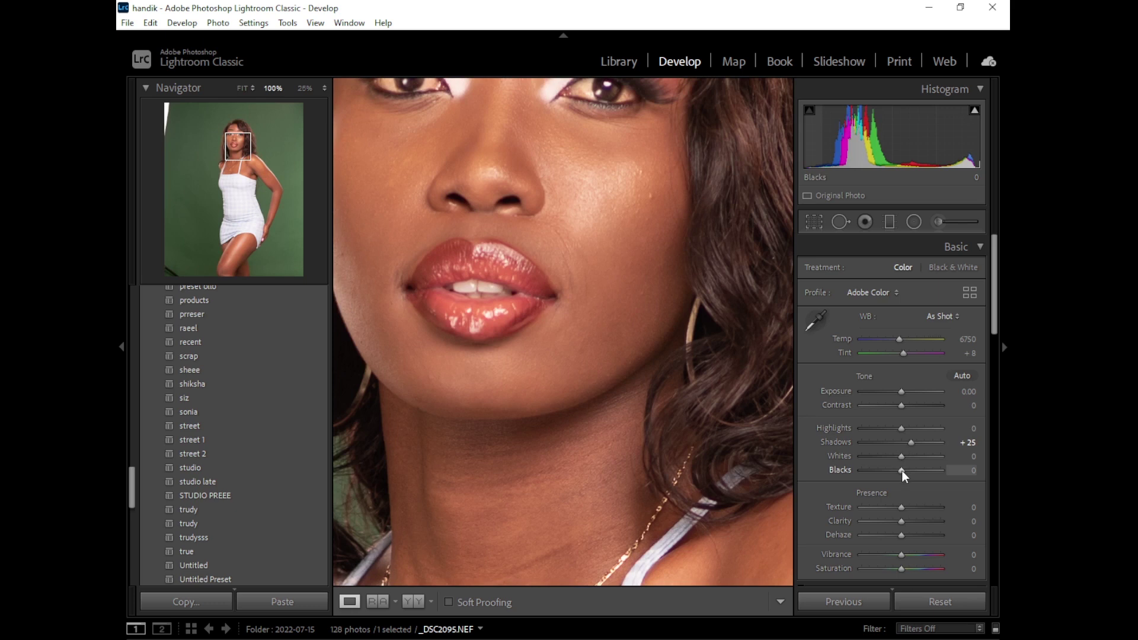
{"action": "left_click_drag", "start_coordinate": [903, 472], "coordinate": [901, 464]}
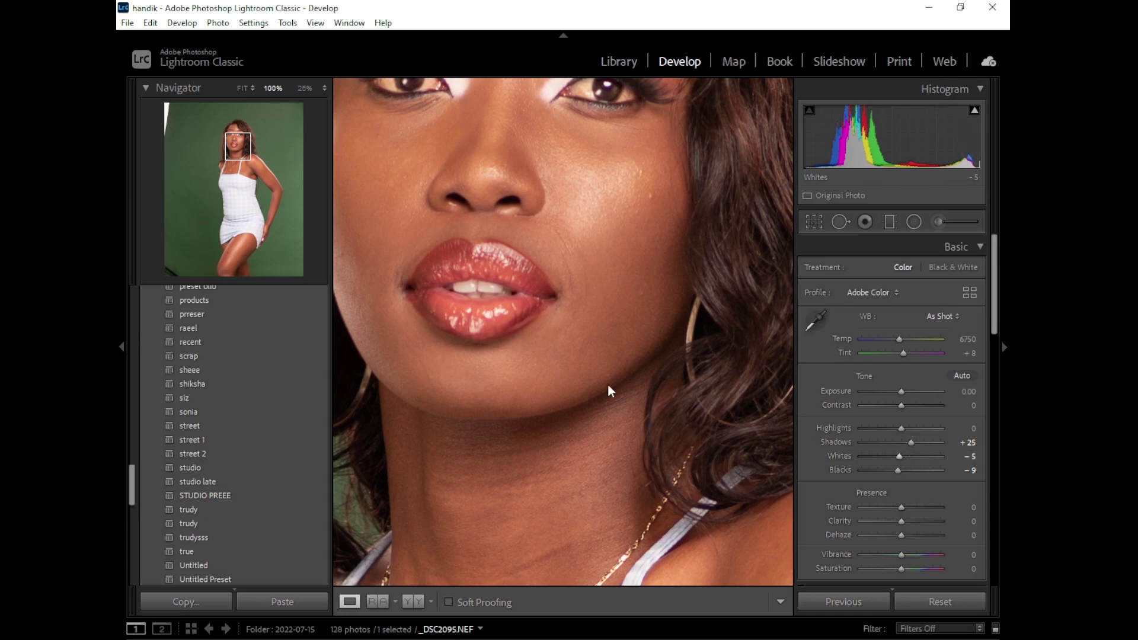
{"action": "left_click", "coordinate": [572, 350]}
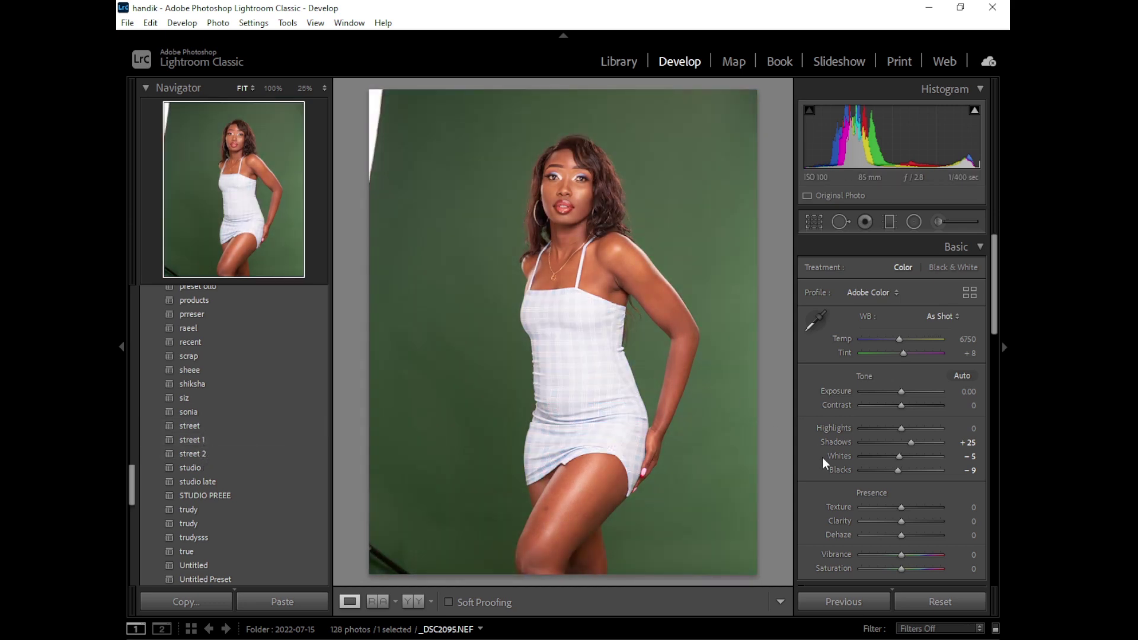
Undo the Whites adjustment and set Highlights to -39.
{"action": "key", "text": "ctrl+z"}
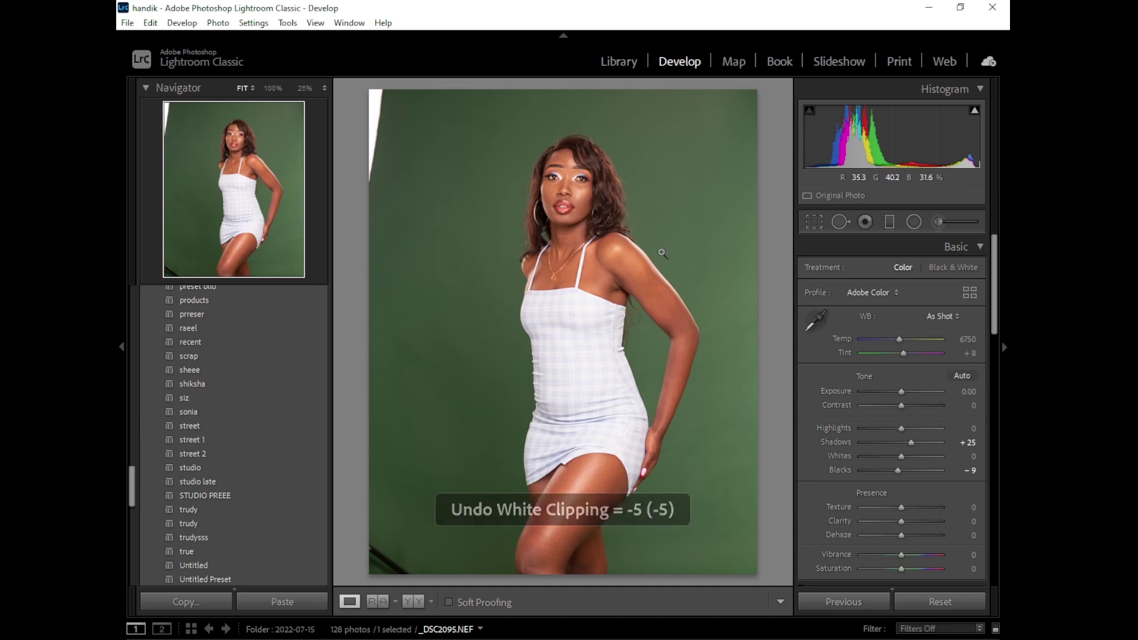
{"action": "left_click_drag", "start_coordinate": [579, 187], "coordinate": [600, 241]}
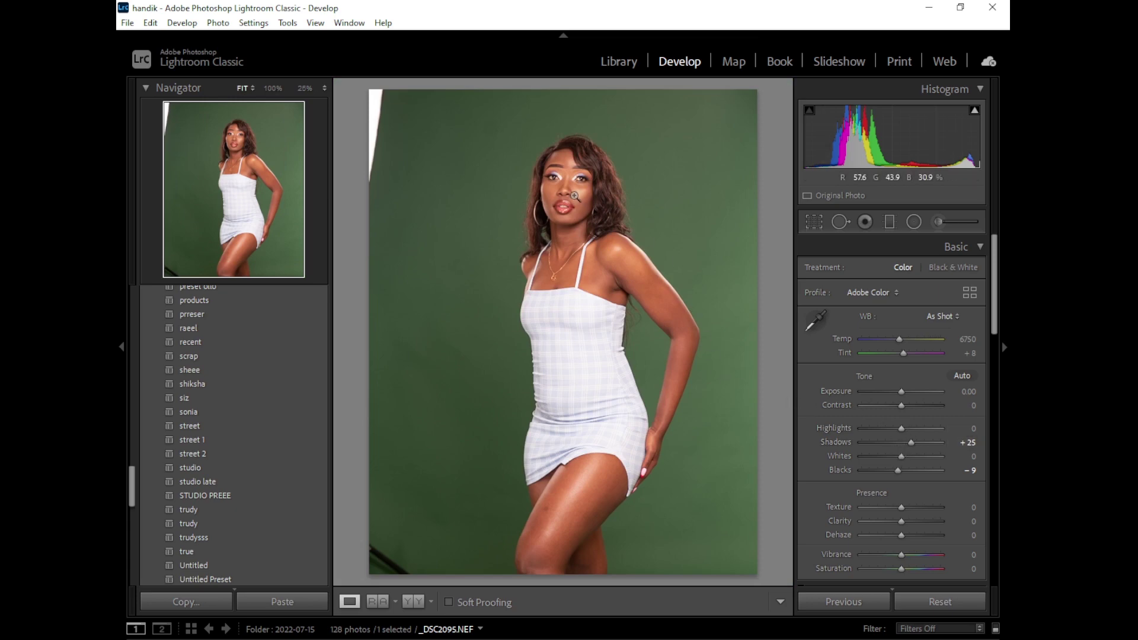
{"action": "left_click_drag", "start_coordinate": [575, 195], "coordinate": [584, 214]}
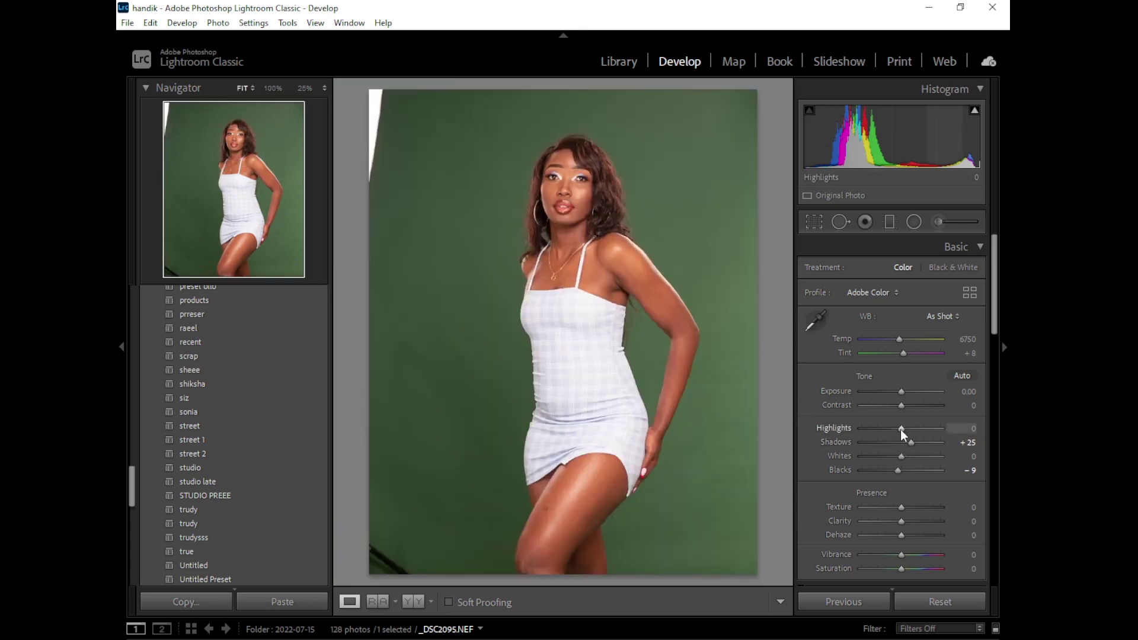
{"action": "left_click_drag", "start_coordinate": [901, 428], "coordinate": [887, 434]}
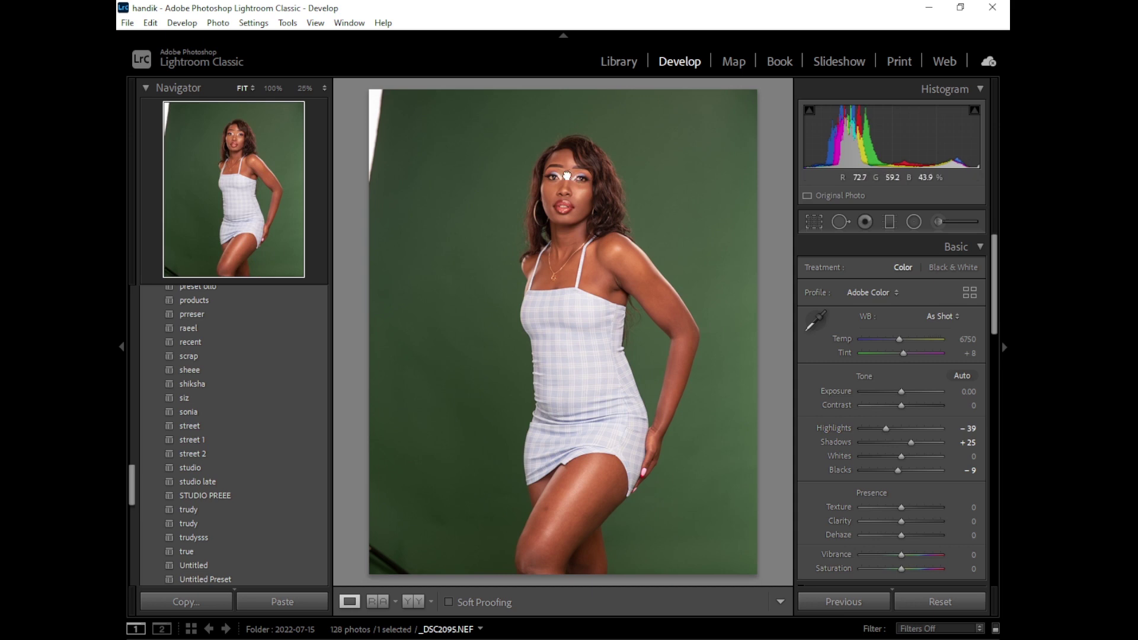
Set Clarity to +4 while checking the effect on the subject's face.
{"action": "left_click", "coordinate": [562, 175]}
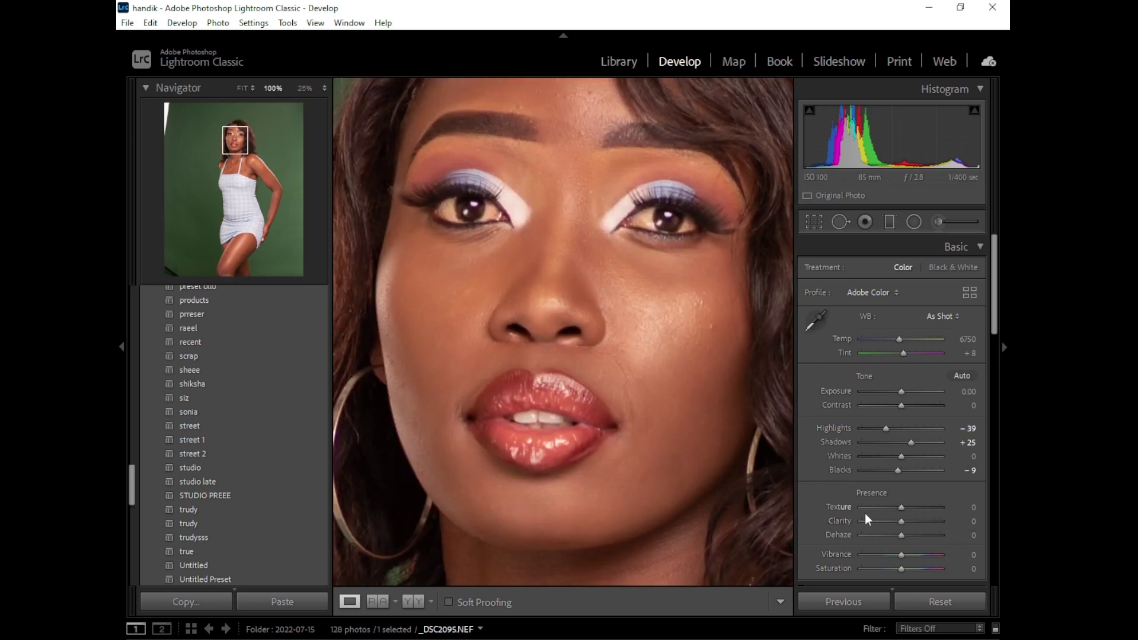
{"action": "mouse_move", "coordinate": [902, 522]}
{"action": "left_mouse_down"}
{"action": "mouse_move", "coordinate": [890, 525]}
{"action": "mouse_move", "coordinate": [905, 527]}
{"action": "left_mouse_up"}
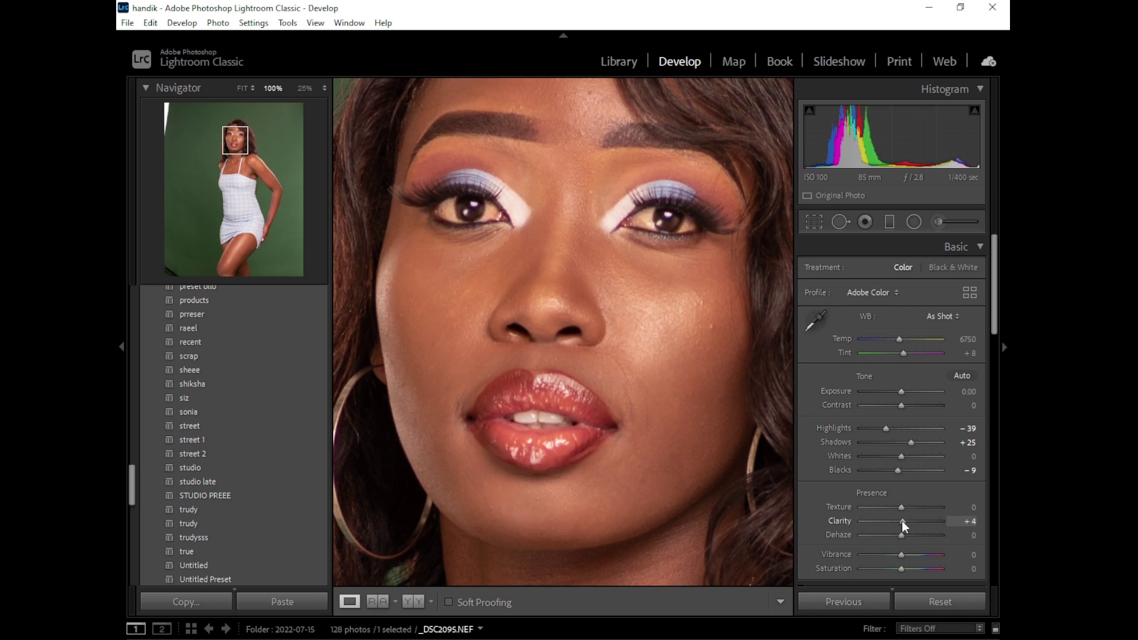
{"action": "left_click", "coordinate": [663, 406]}
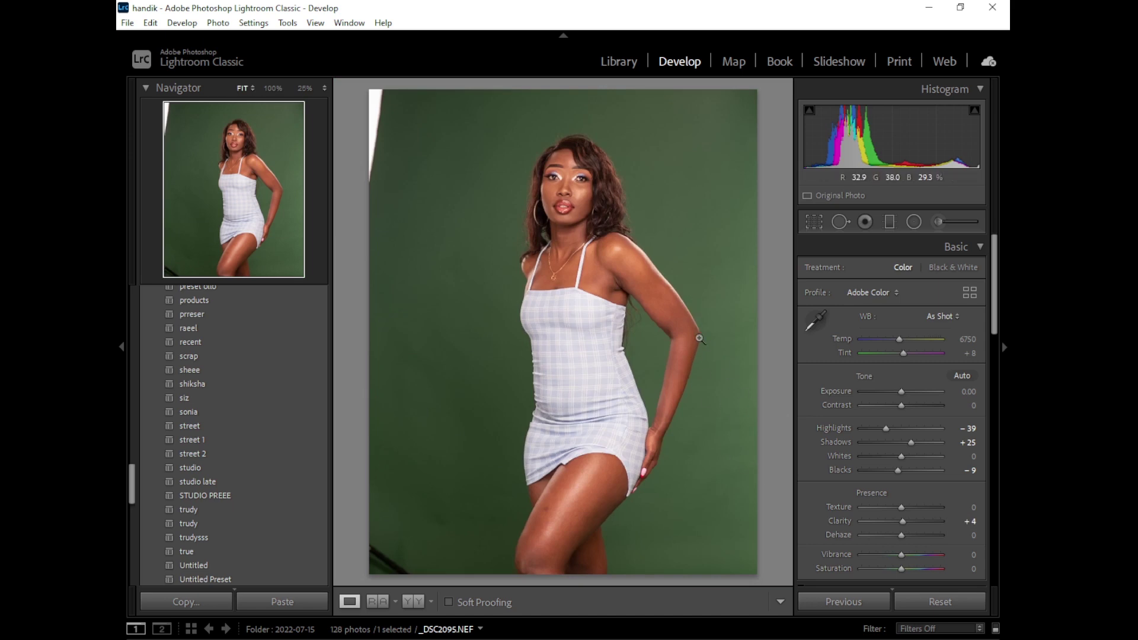
Tighten the 4 x 5 crop slightly around the subject to trim the white area at the backdrop's edge.
{"action": "left_click", "coordinate": [814, 223]}
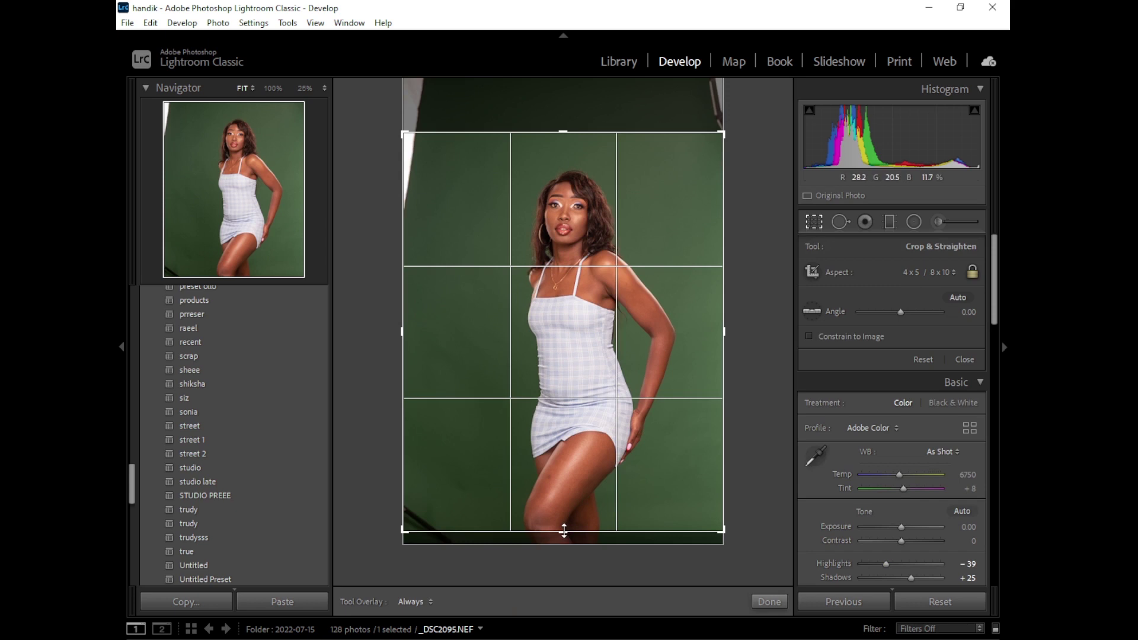
{"action": "left_click_drag", "start_coordinate": [560, 530], "coordinate": [564, 521]}
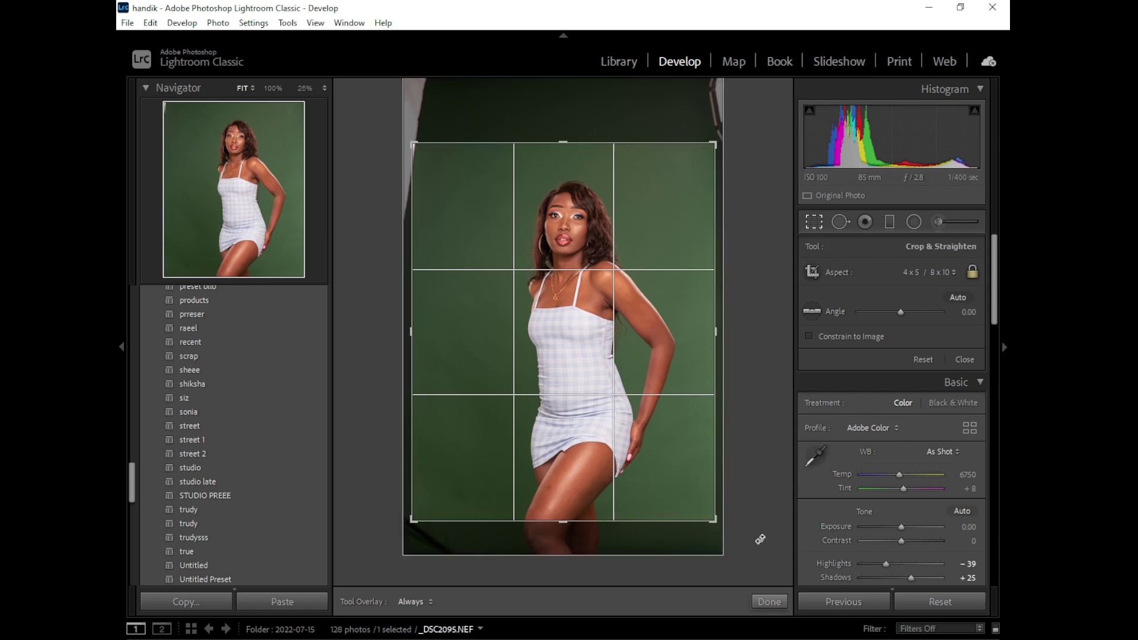
{"action": "left_click", "coordinate": [769, 603]}
Send the cropped photo to Photoshop for editing.
{"action": "right_click", "coordinate": [574, 323]}
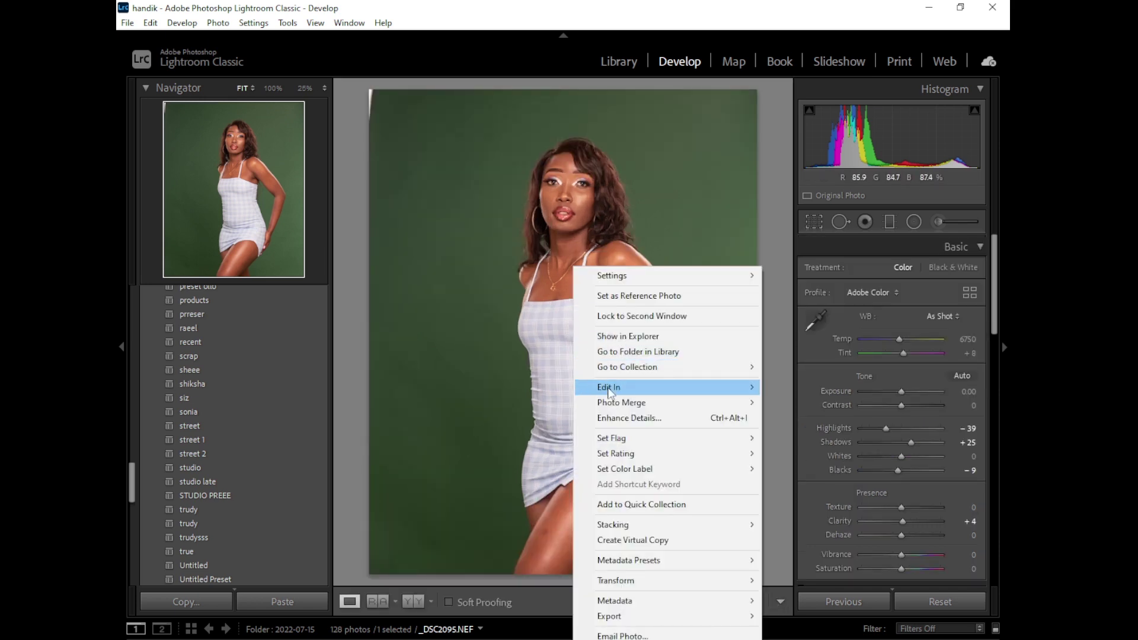
{"action": "mouse_move", "coordinate": [609, 391]}
{"action": "left_click", "coordinate": [812, 387]}
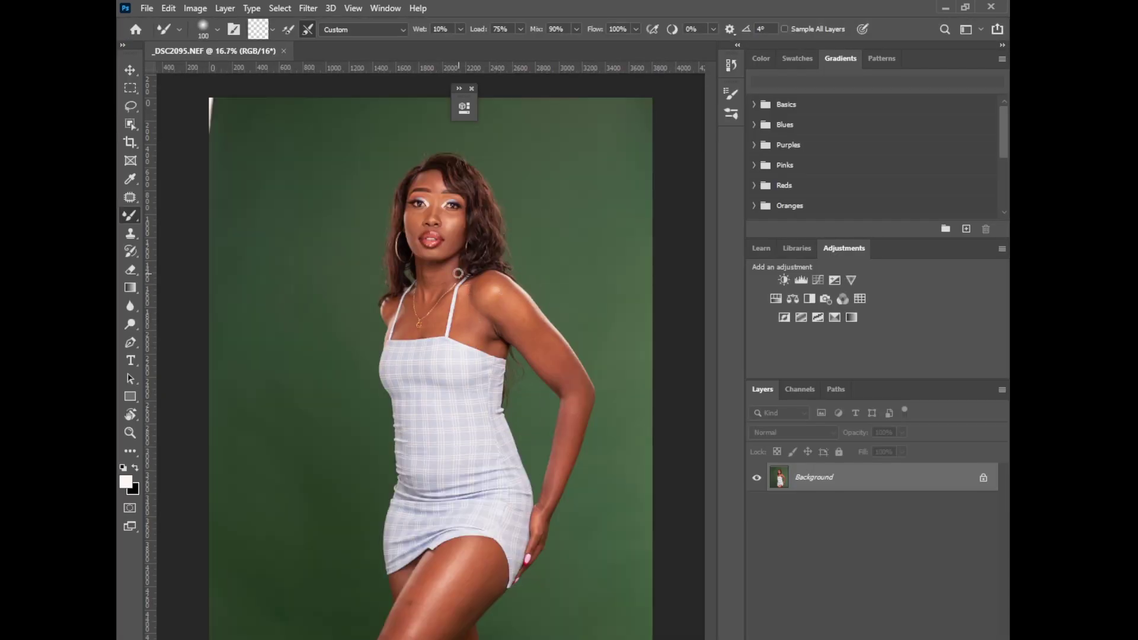
Outline the white sliver in the backdrop's upper-left corner with the Patch tool and patch it with nearby green backdrop.
{"action": "right_click", "coordinate": [130, 197]}
{"action": "left_click", "coordinate": [190, 228]}
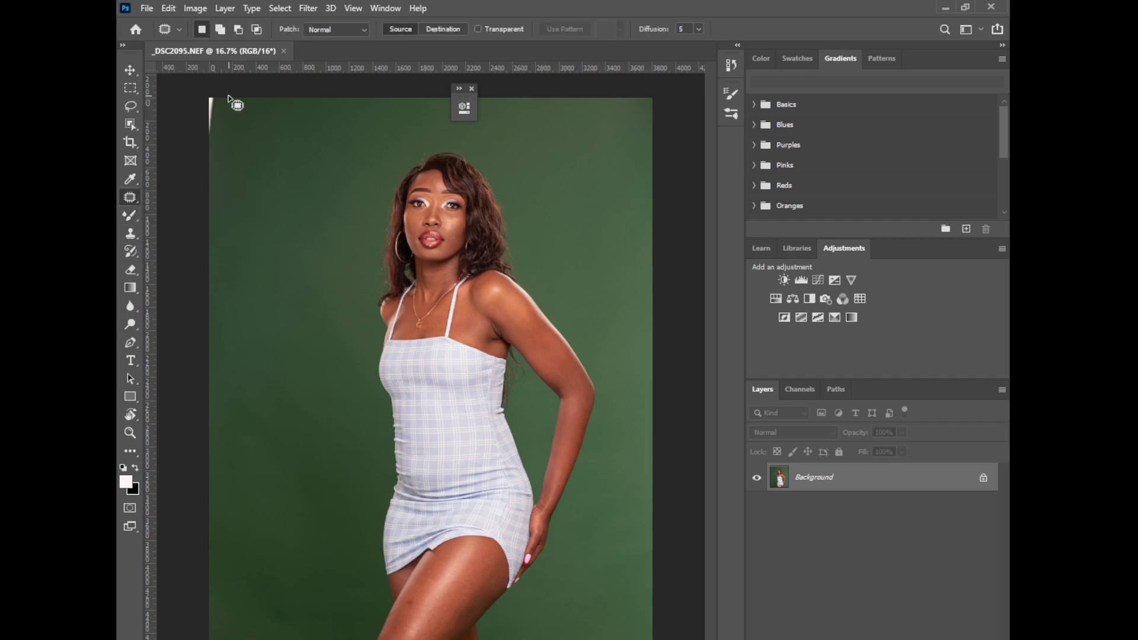
{"action": "left_click_drag", "start_coordinate": [237, 103], "coordinate": [224, 149]}
{"action": "mouse_move", "coordinate": [226, 95]}
{"action": "left_mouse_down"}
{"action": "mouse_move", "coordinate": [219, 154]}
{"action": "mouse_move", "coordinate": [190, 131]}
{"action": "mouse_move", "coordinate": [224, 61]}
{"action": "mouse_move", "coordinate": [215, 138]}
{"action": "mouse_move", "coordinate": [199, 157]}
{"action": "mouse_move", "coordinate": [197, 90]}
{"action": "mouse_move", "coordinate": [237, 76]}
{"action": "left_mouse_up"}
{"action": "right_click", "coordinate": [131, 198]}
{"action": "left_click", "coordinate": [178, 223]}
Fill the selected backdrop corner, deselect it, and close the small floating panel over the image.
{"action": "left_click", "coordinate": [168, 8]}
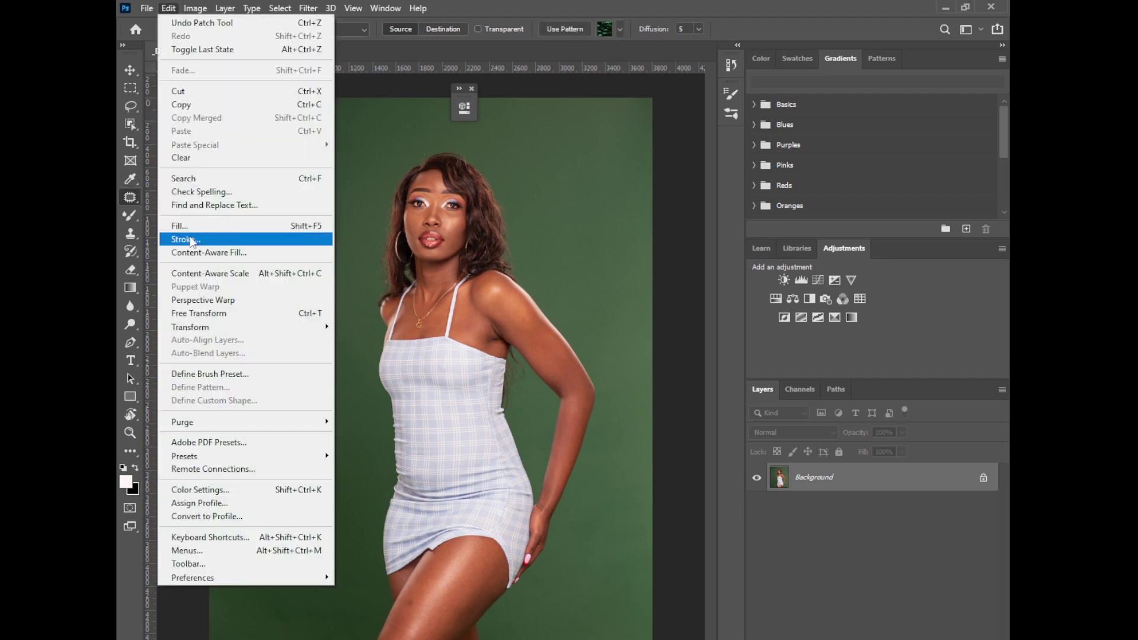
{"action": "left_click", "coordinate": [190, 226]}
{"action": "left_click", "coordinate": [649, 183]}
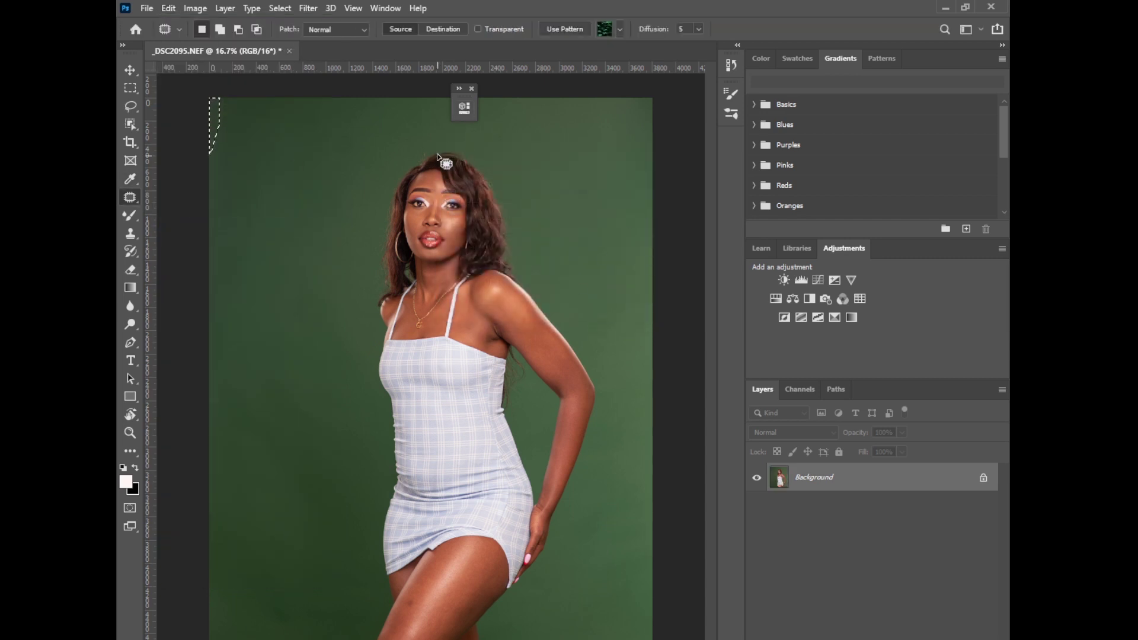
{"action": "key", "text": "ctrl+d"}
{"action": "left_click", "coordinate": [470, 88]}
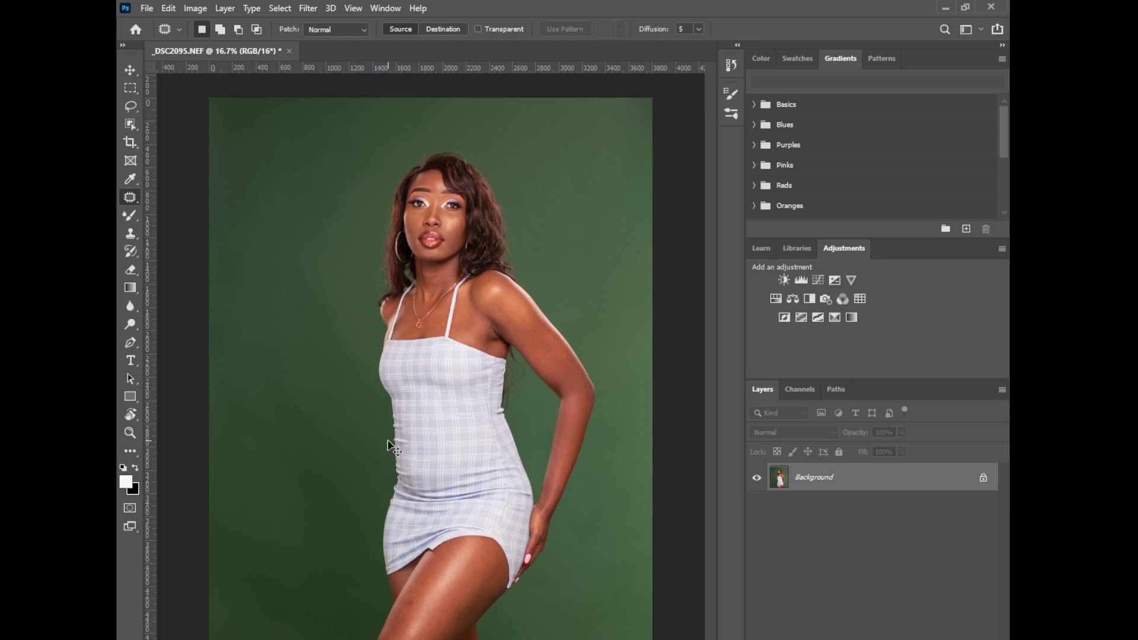
Duplicate the Background layer and open the copy in the Liquify filter.
{"action": "key", "text": "ctrl+j"}
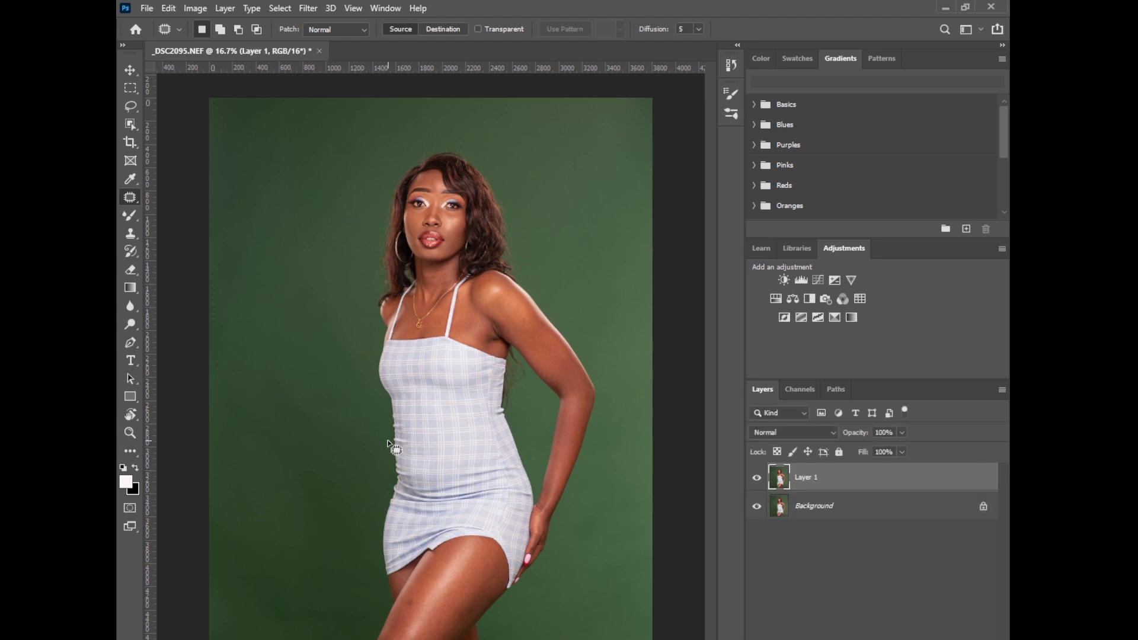
{"action": "left_click", "coordinate": [315, 9]}
{"action": "left_click", "coordinate": [324, 116]}
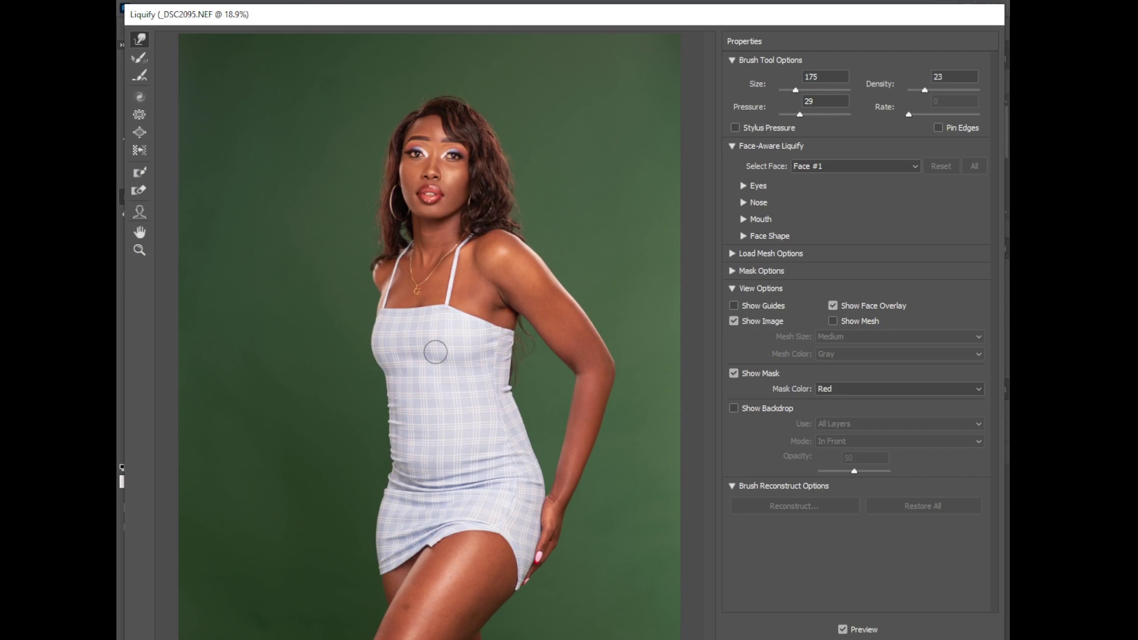
Enlarge the Forward Warp brush to 500 and reshape the dress outline along both sides of the waist and hips.
{"action": "key", "text": "bracketright"}
{"action": "key", "text": "bracketright"}
{"action": "key", "text": "bracketright"}
{"action": "key", "text": "bracketright"}
{"action": "key", "text": "bracketright"}
{"action": "key", "text": "bracketright"}
{"action": "key", "text": "bracketright"}
{"action": "key", "text": "bracketright"}
{"action": "key", "text": "bracketright"}
{"action": "key", "text": "bracketright"}
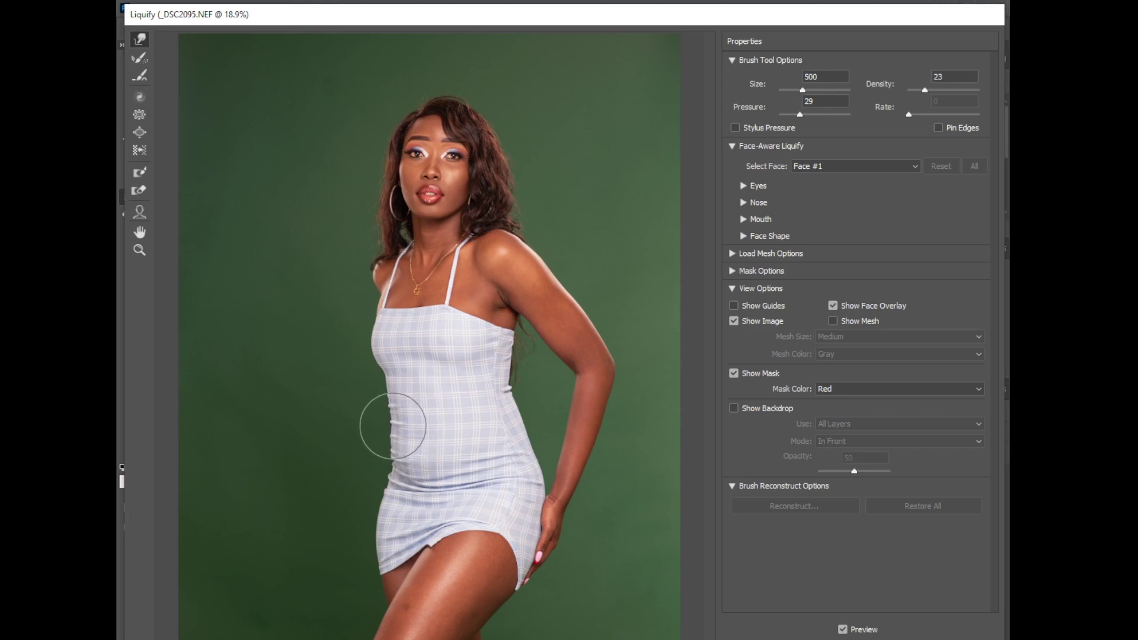
{"action": "mouse_move", "coordinate": [373, 432]}
{"action": "left_mouse_down"}
{"action": "mouse_move", "coordinate": [385, 448]}
{"action": "mouse_move", "coordinate": [376, 389]}
{"action": "mouse_move", "coordinate": [376, 439]}
{"action": "mouse_move", "coordinate": [401, 457]}
{"action": "mouse_move", "coordinate": [376, 460]}
{"action": "mouse_move", "coordinate": [381, 401]}
{"action": "left_mouse_up"}
{"action": "mouse_move", "coordinate": [534, 424]}
{"action": "left_mouse_down"}
{"action": "mouse_move", "coordinate": [526, 397]}
{"action": "mouse_move", "coordinate": [549, 477]}
{"action": "left_mouse_up"}
Reduce the warp brush size to 250 and refine the dress outline between the waist and hip beside the bent arm.
{"action": "key", "text": "bracketleft"}
{"action": "key", "text": "bracketleft"}
{"action": "key", "text": "bracketleft"}
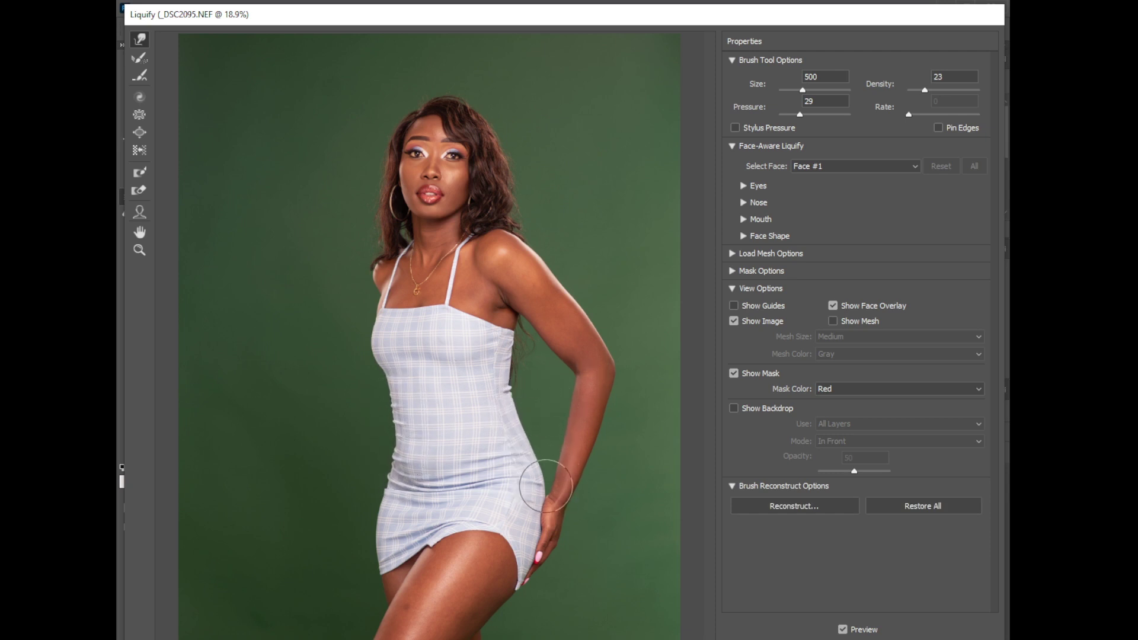
{"action": "mouse_move", "coordinate": [523, 436]}
{"action": "left_mouse_down"}
{"action": "mouse_move", "coordinate": [510, 376]}
{"action": "mouse_move", "coordinate": [520, 408]}
{"action": "left_mouse_up"}
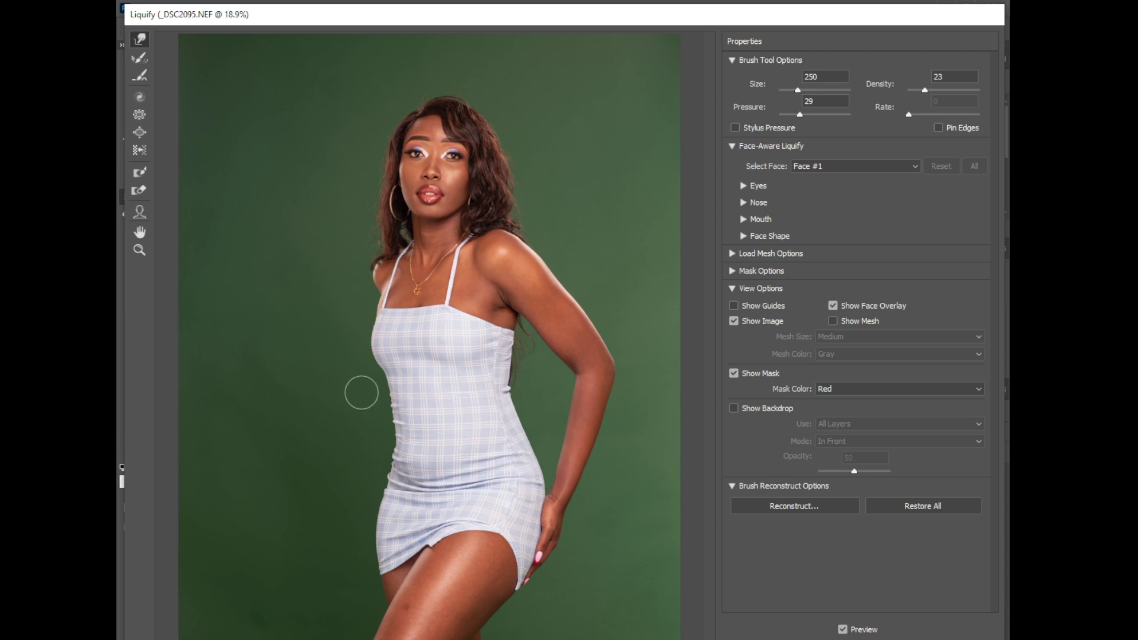
Nudge the dress outline inward at the waist opposite the bent arm, apply Liquify, and compare the reshaped layer with the original.
{"action": "mouse_move", "coordinate": [361, 391]}
{"action": "left_mouse_down"}
{"action": "mouse_move", "coordinate": [390, 383]}
{"action": "mouse_move", "coordinate": [382, 422]}
{"action": "left_mouse_up"}
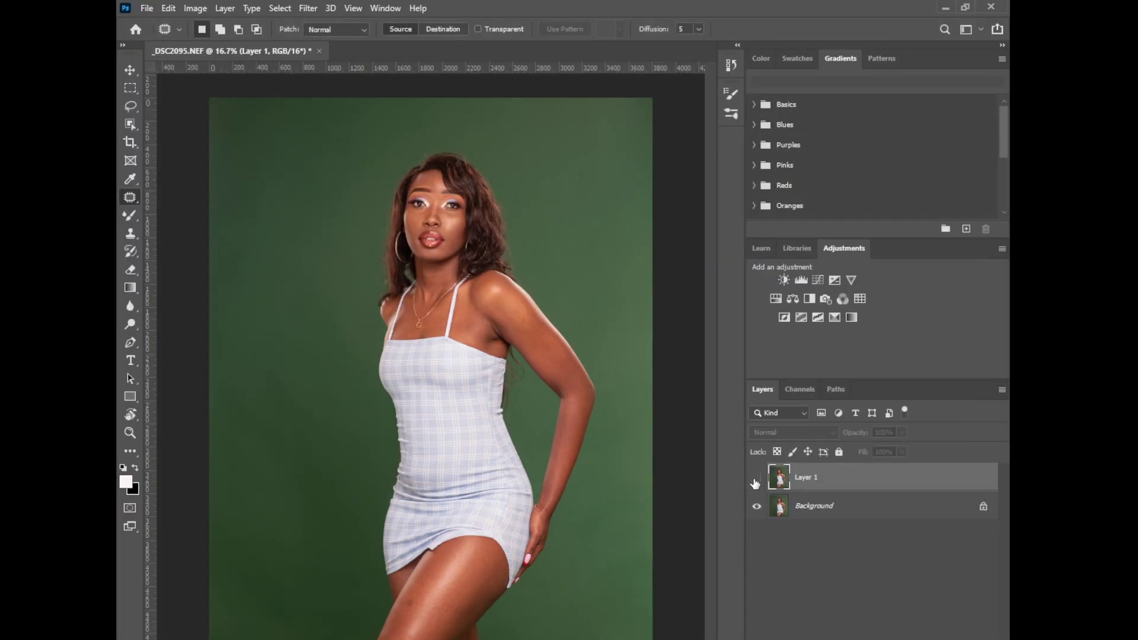
{"action": "left_click", "coordinate": [757, 479]}
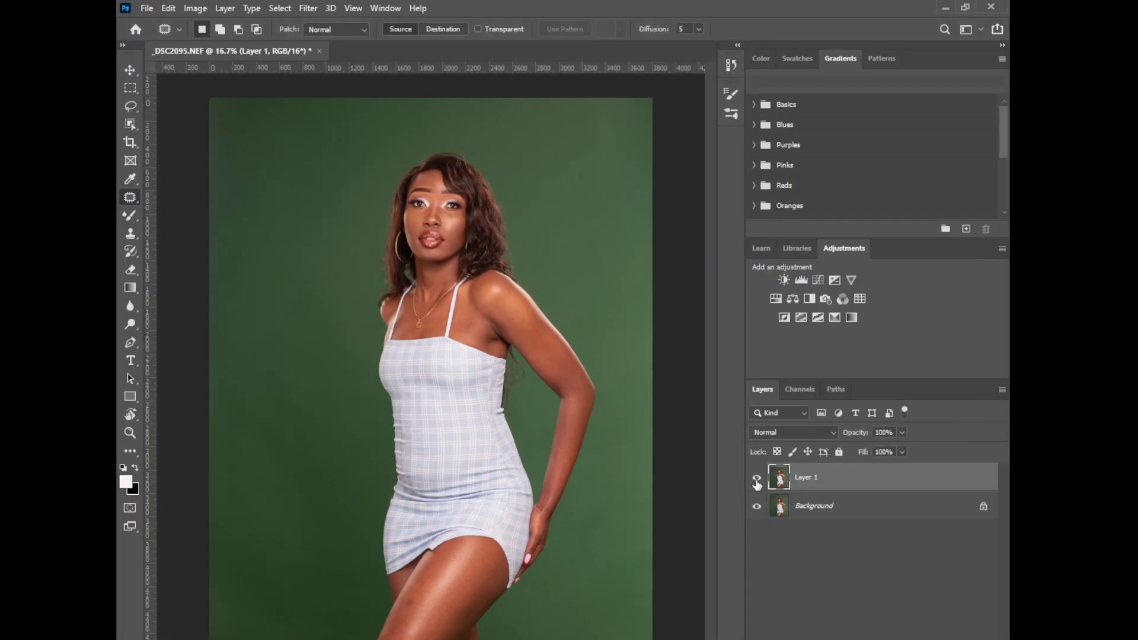
{"action": "left_click", "coordinate": [757, 479]}
{"action": "left_click", "coordinate": [757, 480]}
{"action": "left_click", "coordinate": [757, 478]}
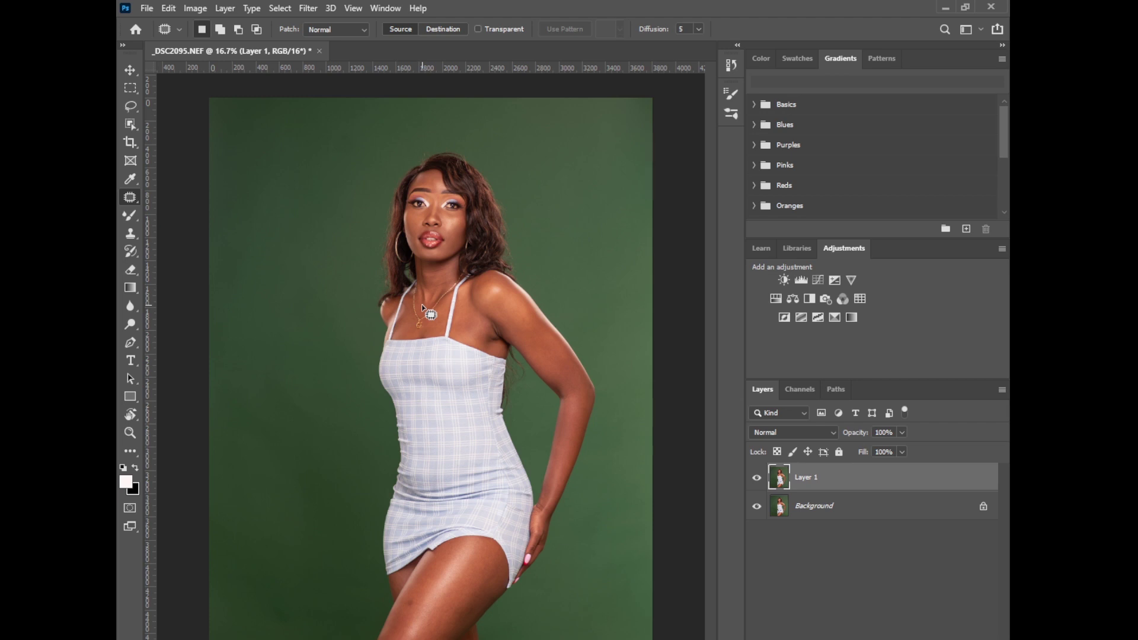
Duplicate Layer 1 twice, naming the upper copy "texture" and the lower copy "color".
{"action": "key", "text": "ctrl+j"}
{"action": "key", "text": "ctrl+j"}
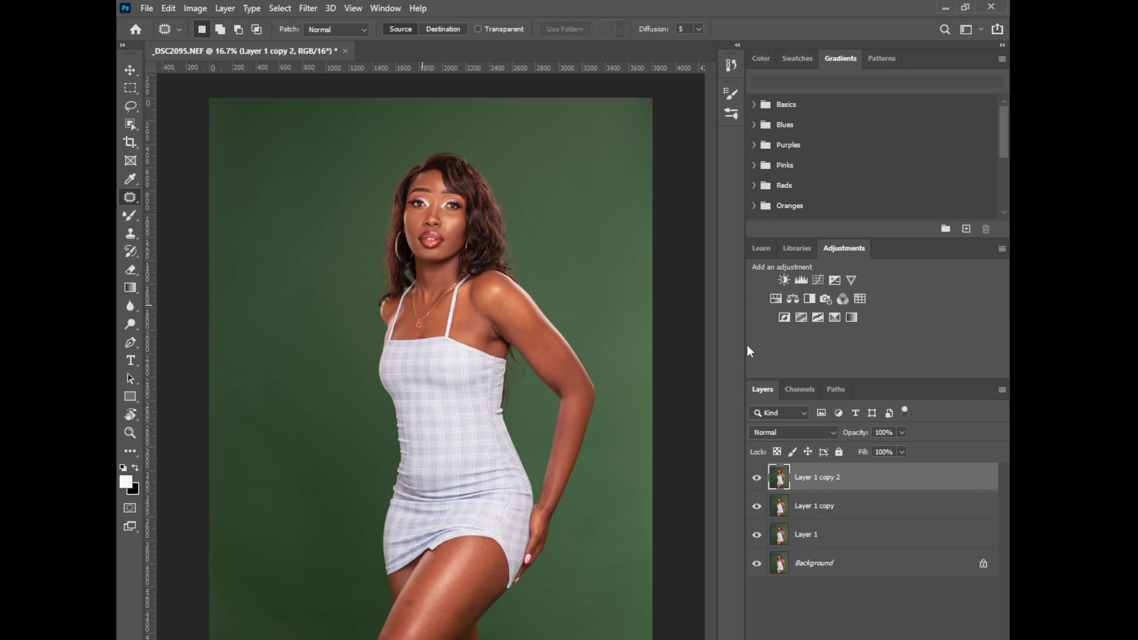
{"action": "double_click", "coordinate": [803, 478]}
{"action": "type", "text": "texture"}
{"action": "double_click", "coordinate": [809, 507]}
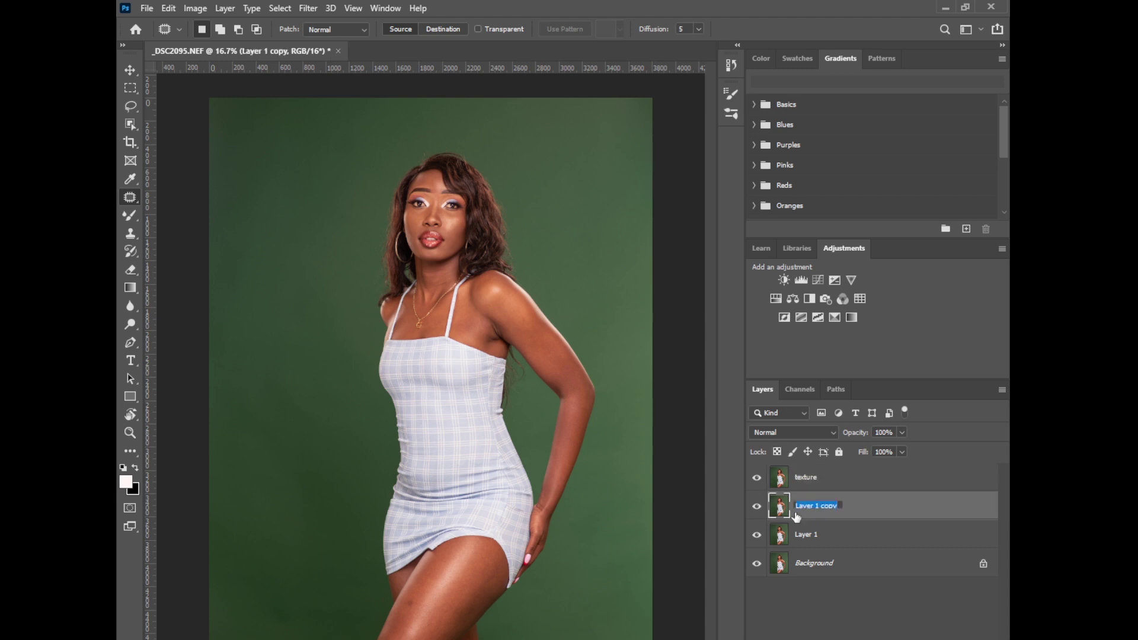
{"action": "type", "text": "color"}
{"action": "left_click", "coordinate": [853, 500]}
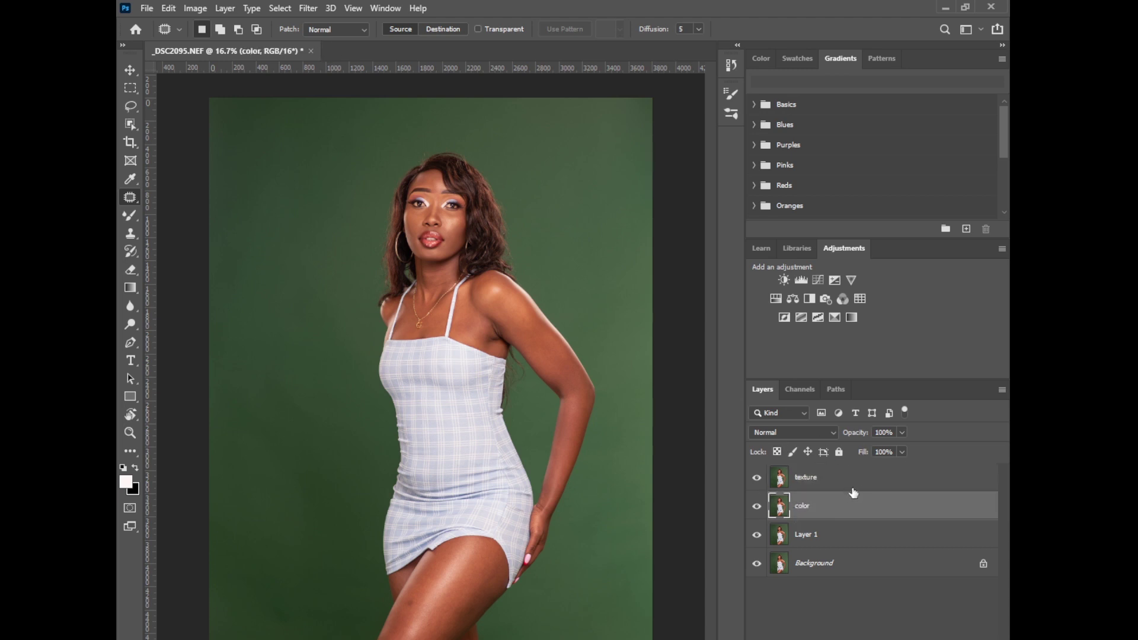
Hide the texture layer and soften the color layer with the Dust & Scratches filter, raising the radius slightly while checking the skin.
{"action": "left_click", "coordinate": [855, 478]}
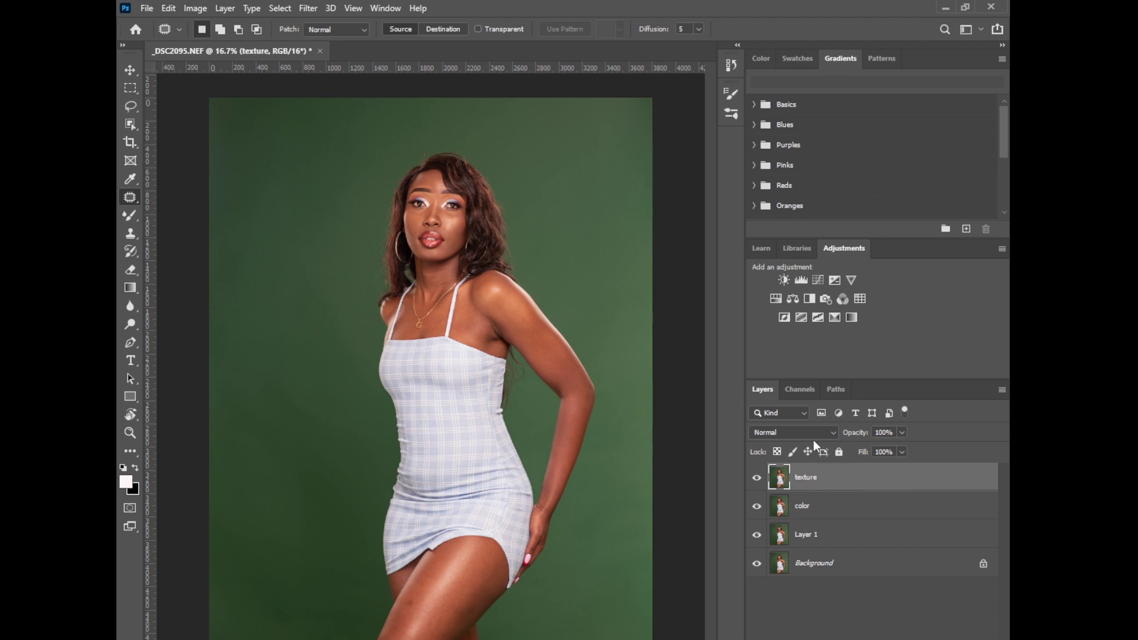
{"action": "left_click", "coordinate": [757, 477]}
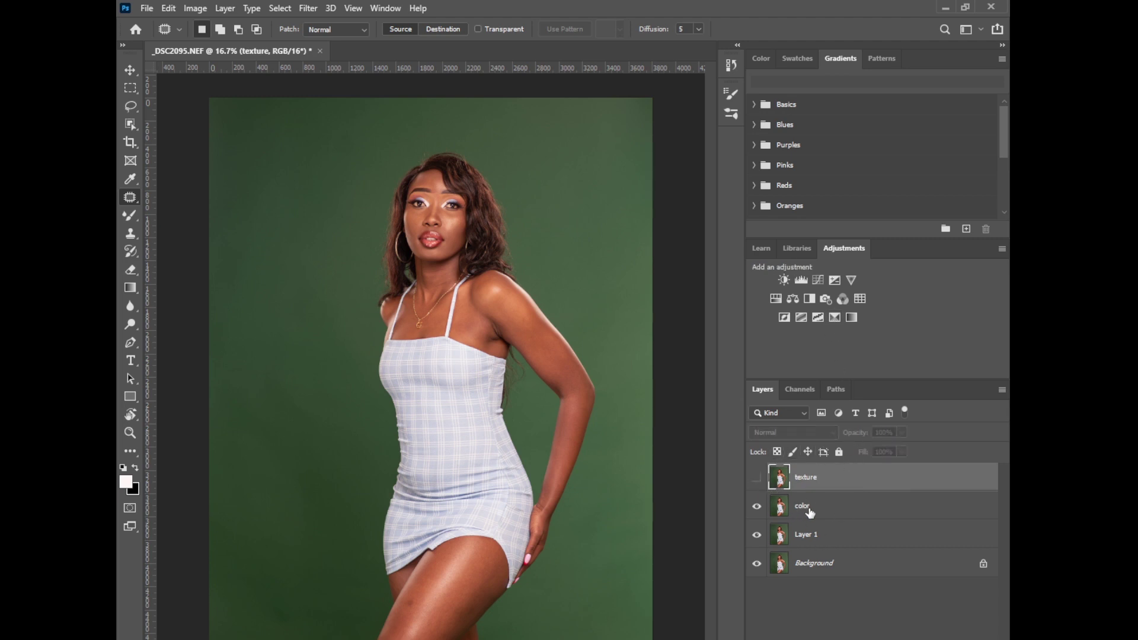
{"action": "left_click", "coordinate": [810, 512]}
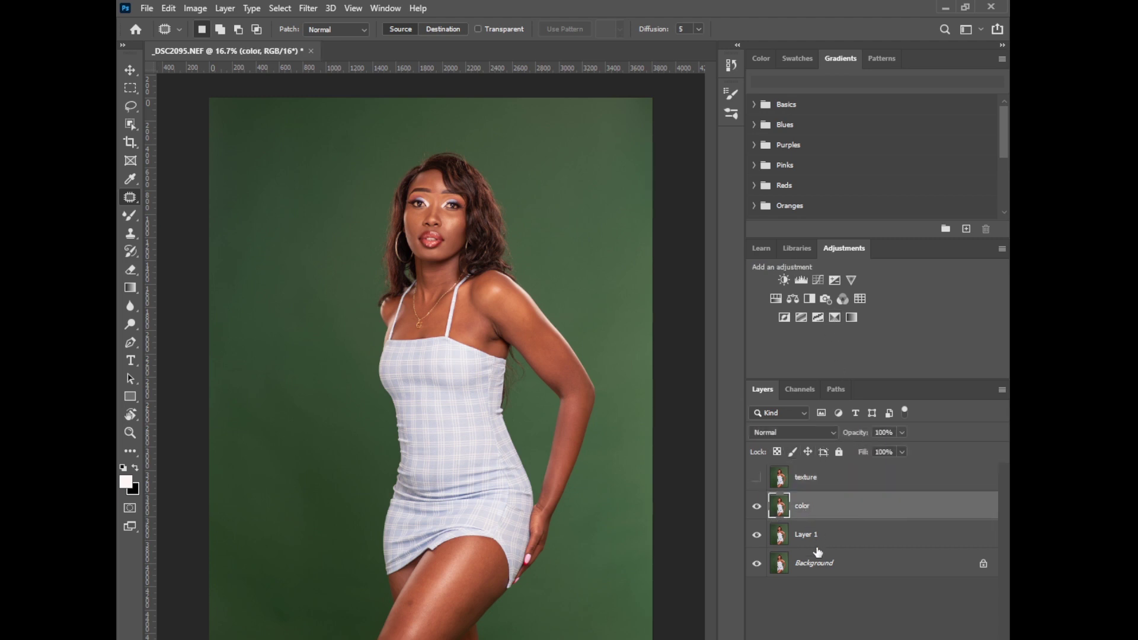
{"action": "left_click", "coordinate": [309, 8]}
{"action": "mouse_move", "coordinate": [334, 207]}
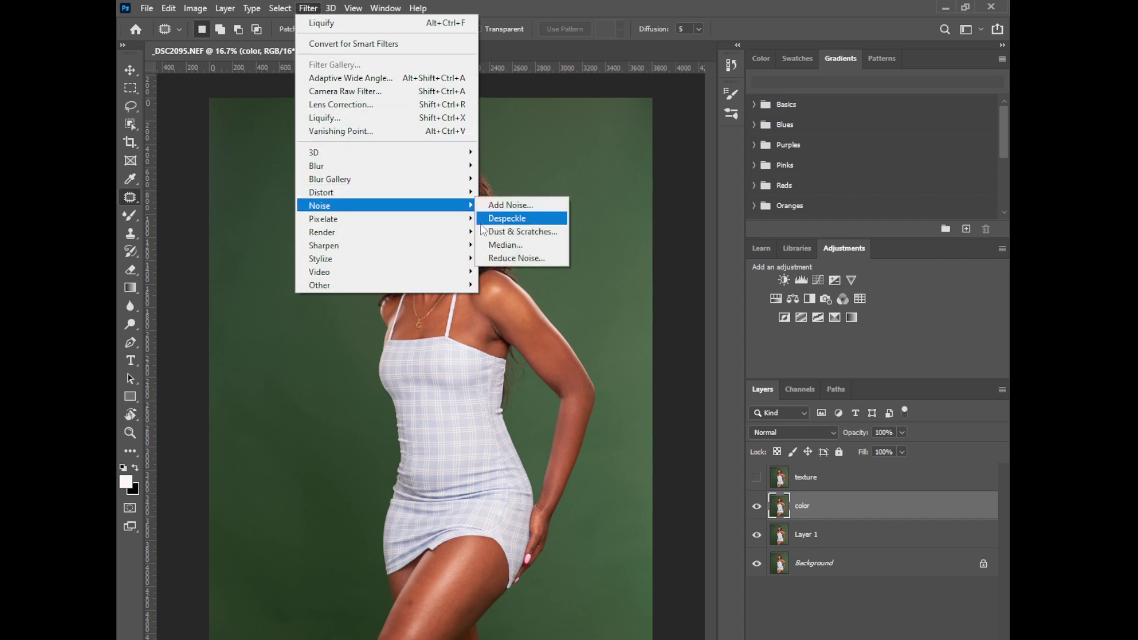
{"action": "left_click", "coordinate": [498, 231]}
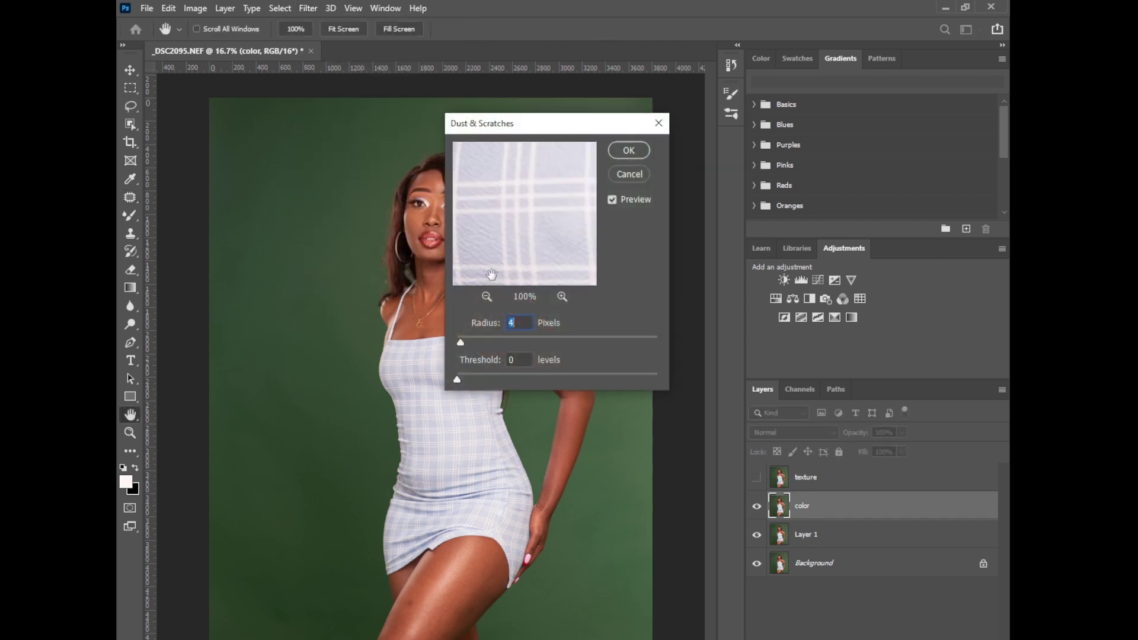
{"action": "left_click_drag", "start_coordinate": [491, 274], "coordinate": [566, 242]}
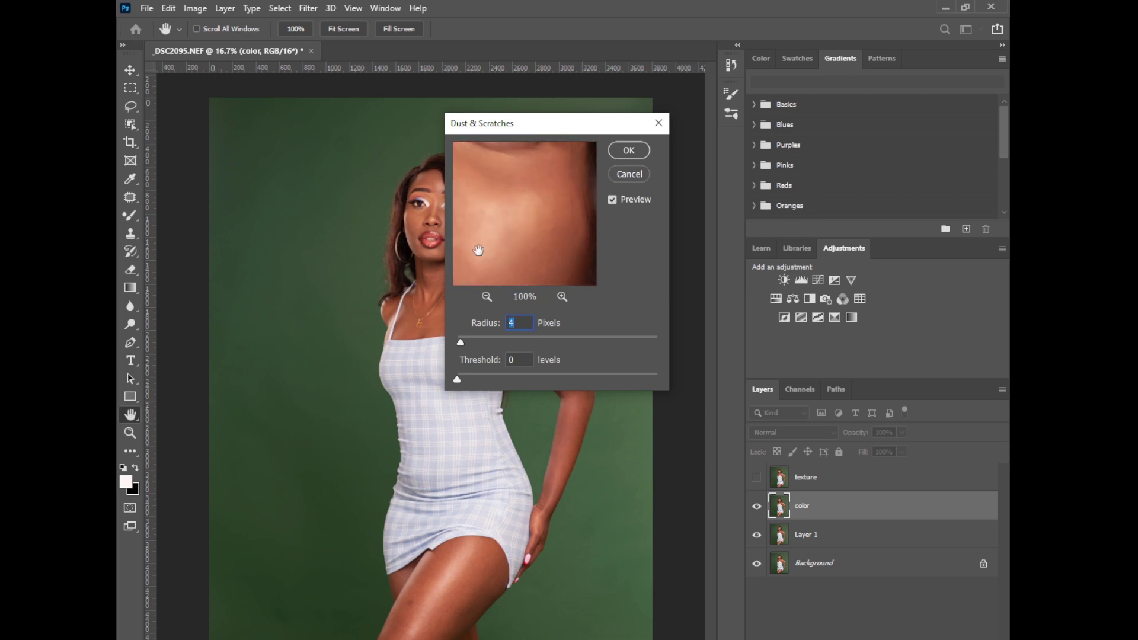
{"action": "left_click_drag", "start_coordinate": [461, 340], "coordinate": [463, 340]}
{"action": "left_click", "coordinate": [629, 151]}
{"action": "key", "text": "j"}
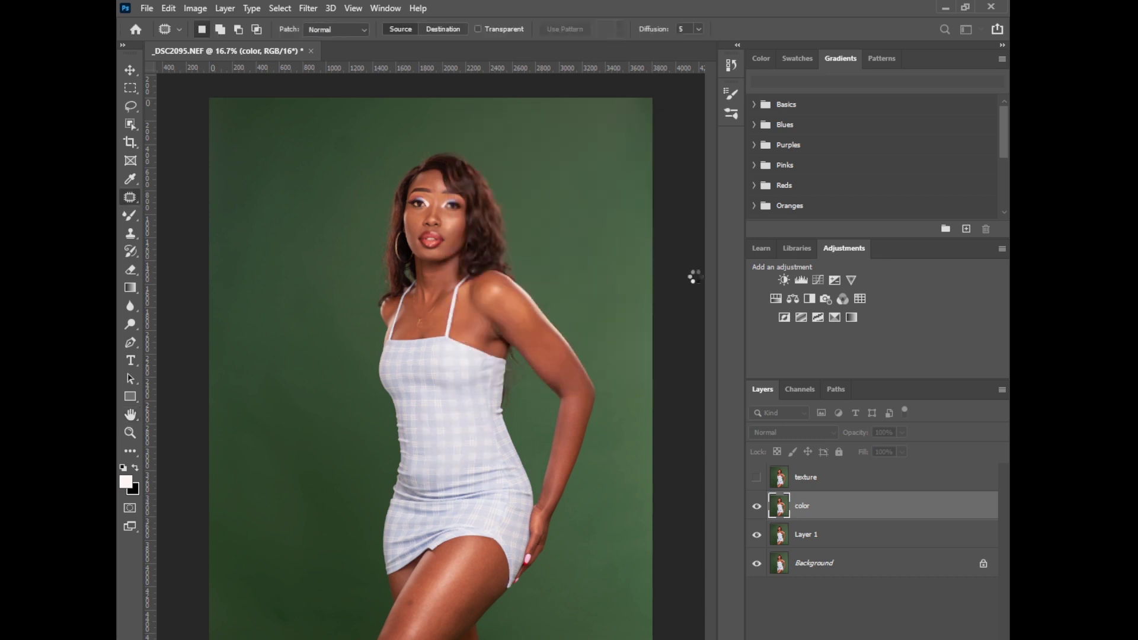
Show the texture layer and use Apply Image on it with the color layer as source, Subtract blending, scale 2 and offset 128.
{"action": "left_click", "coordinate": [757, 478]}
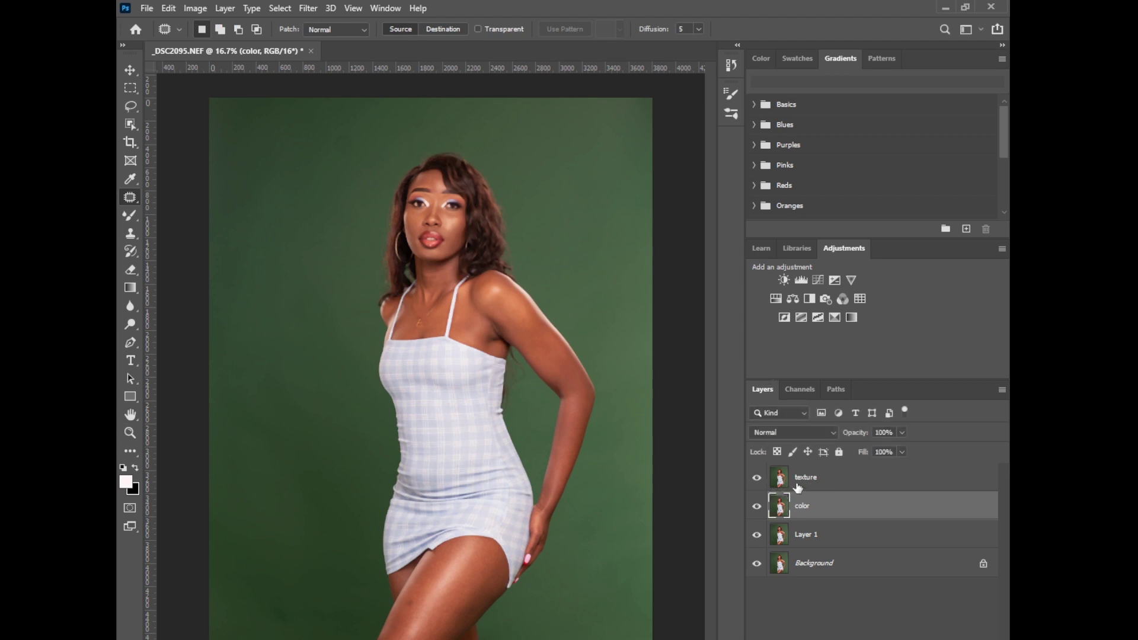
{"action": "left_click", "coordinate": [782, 478]}
{"action": "left_click", "coordinate": [196, 8]}
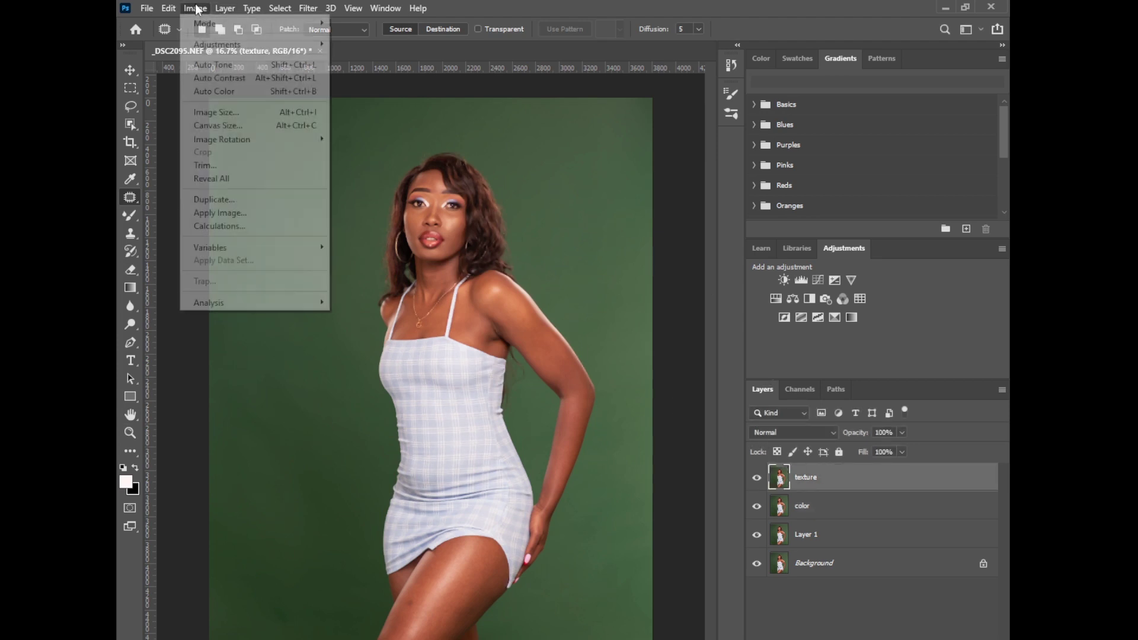
{"action": "left_click", "coordinate": [219, 207]}
{"action": "left_click", "coordinate": [508, 196]}
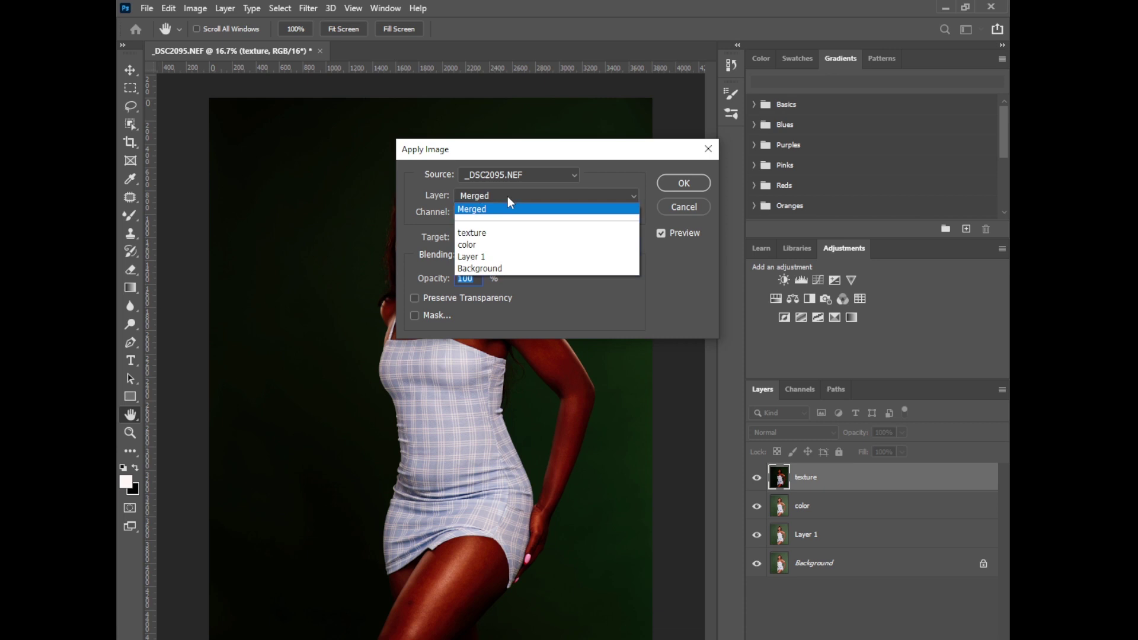
{"action": "left_click", "coordinate": [482, 259]}
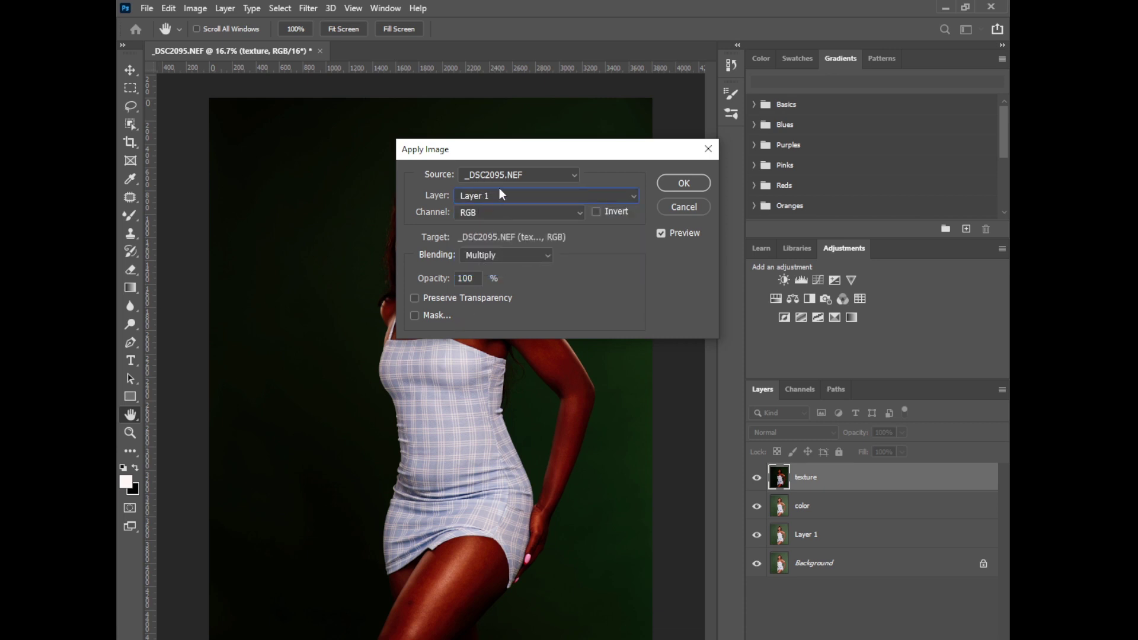
{"action": "left_click", "coordinate": [501, 197]}
{"action": "left_click", "coordinate": [498, 245]}
{"action": "left_click", "coordinate": [498, 257]}
{"action": "left_click", "coordinate": [493, 532]}
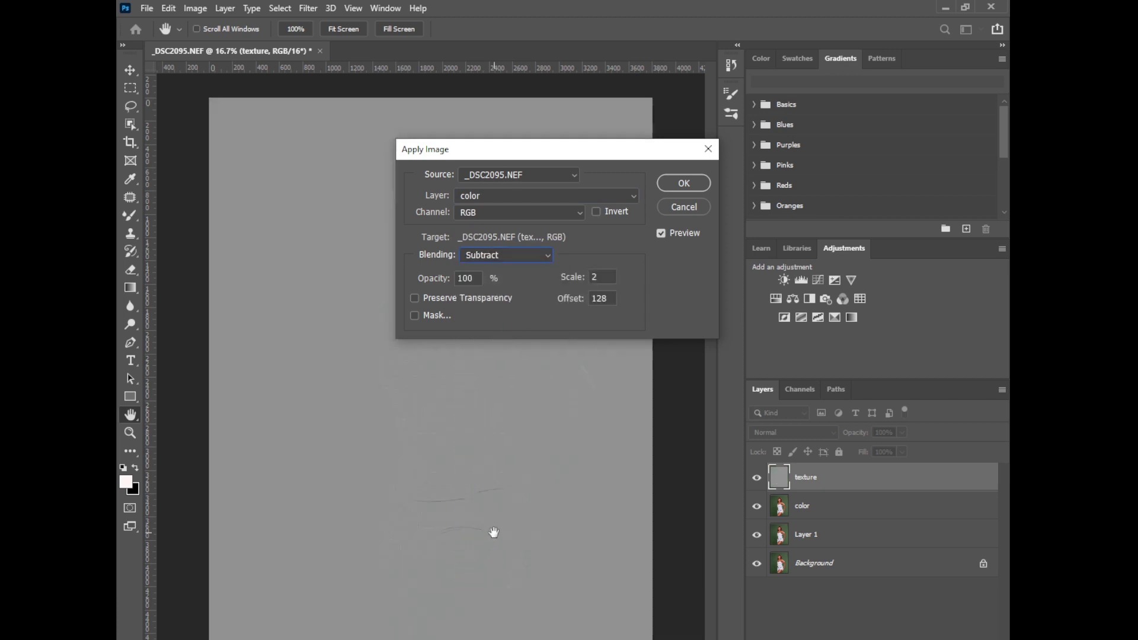
{"action": "left_click", "coordinate": [684, 184]}
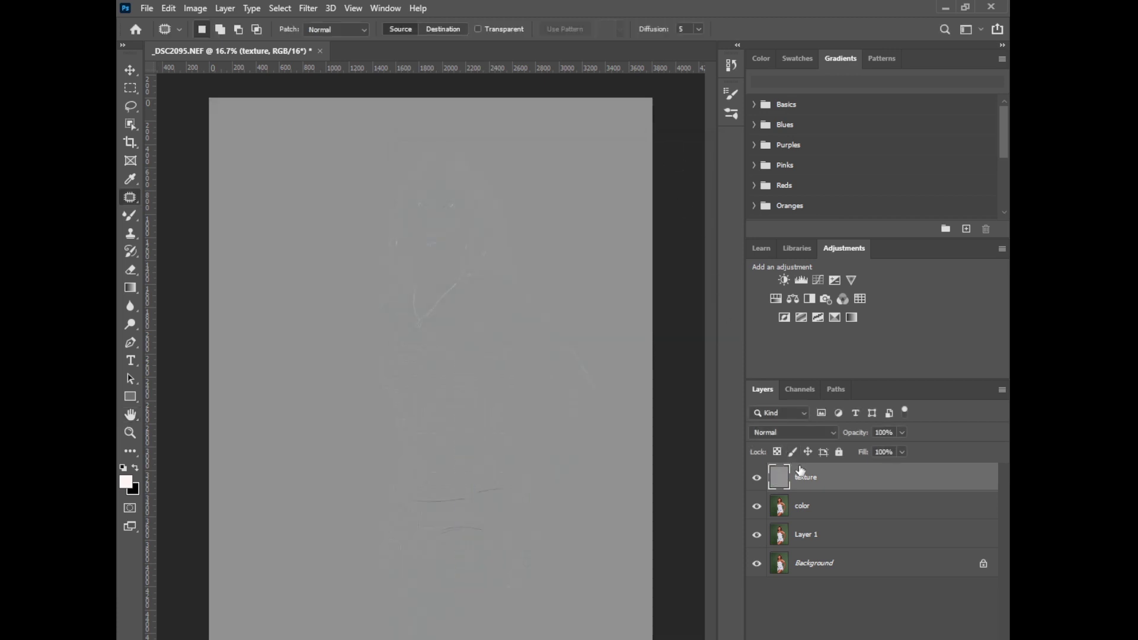
Set the texture layer's blend mode to Linear Light and add a Black & White adjustment layer above it with its properties collapsed.
{"action": "left_click", "coordinate": [803, 433]}
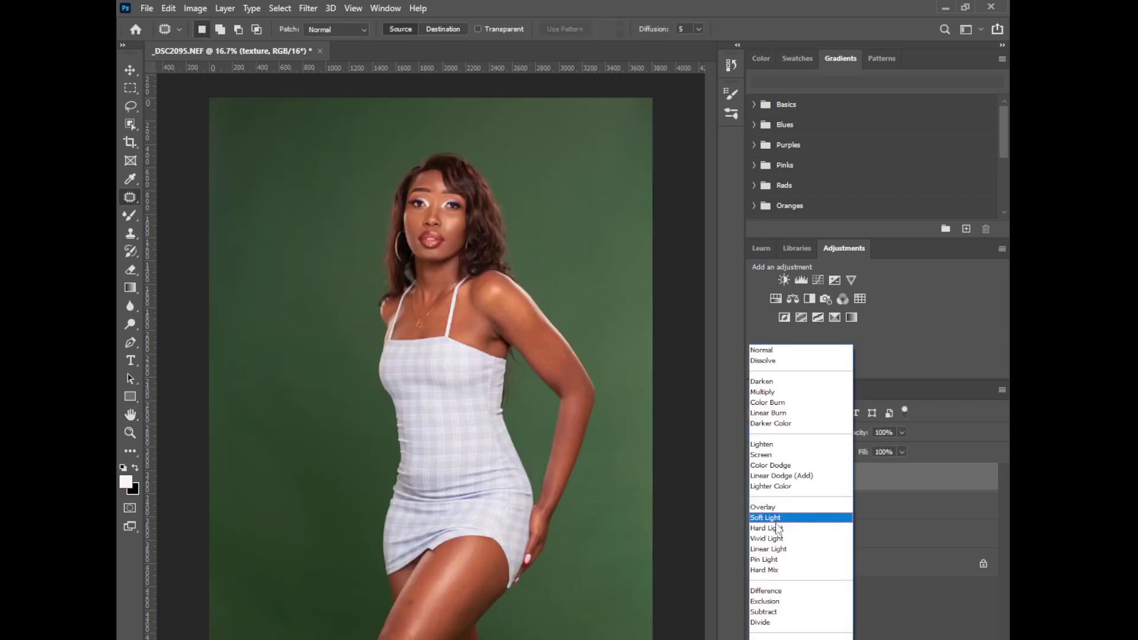
{"action": "left_click", "coordinate": [770, 550]}
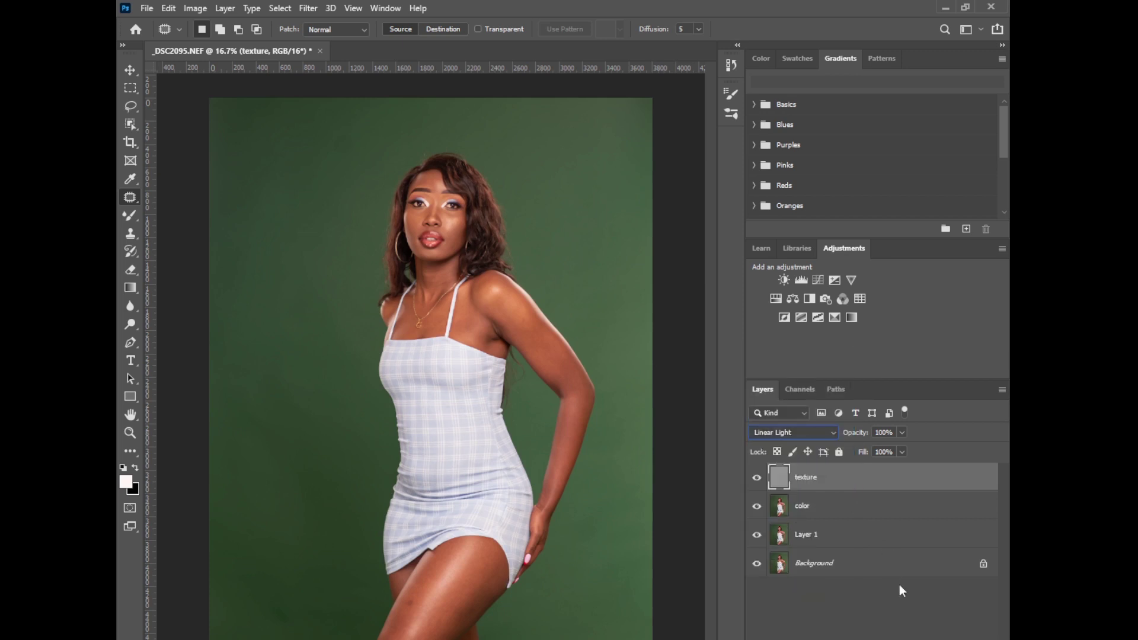
{"action": "left_click", "coordinate": [907, 637]}
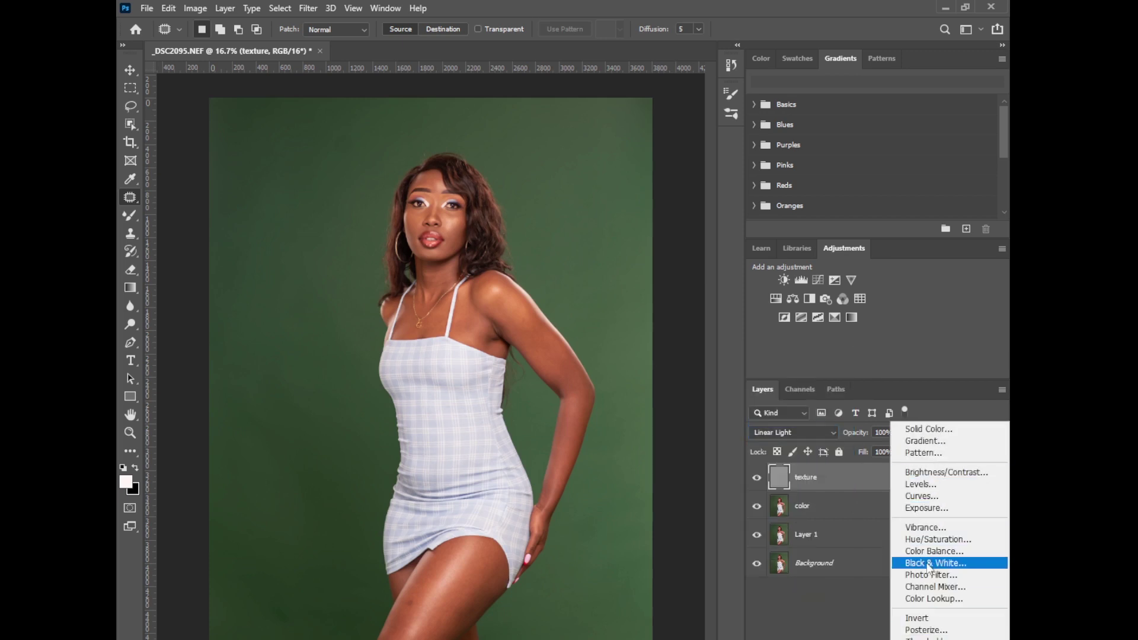
{"action": "left_click", "coordinate": [941, 561]}
{"action": "left_click_drag", "start_coordinate": [554, 200], "coordinate": [543, 202]}
{"action": "left_click", "coordinate": [653, 103]}
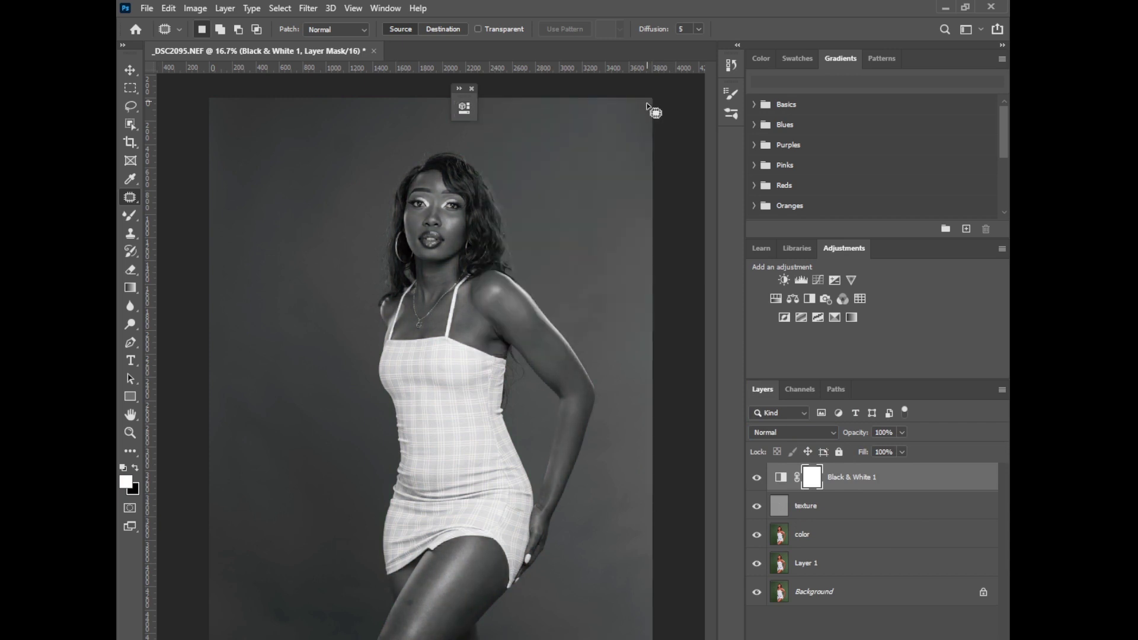
Set up the Mixer Brush at size 80 on the color layer, with the subject's face framed at 66.7% zoom.
{"action": "left_click", "coordinate": [130, 215]}
{"action": "left_click", "coordinate": [188, 258]}
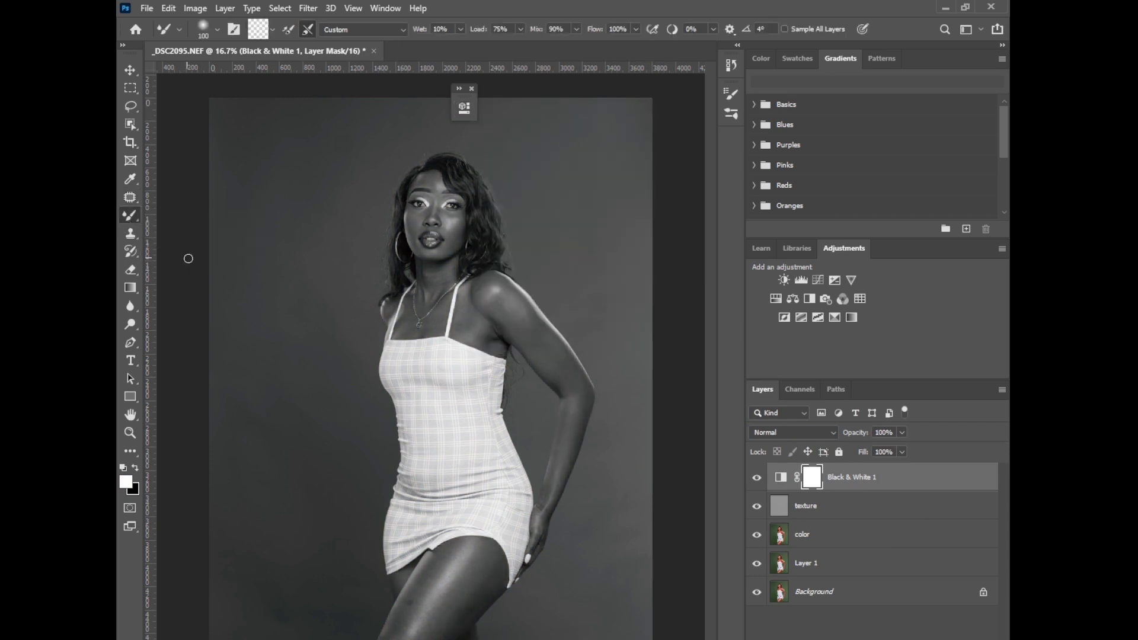
{"action": "key", "text": "ctrl+plus"}
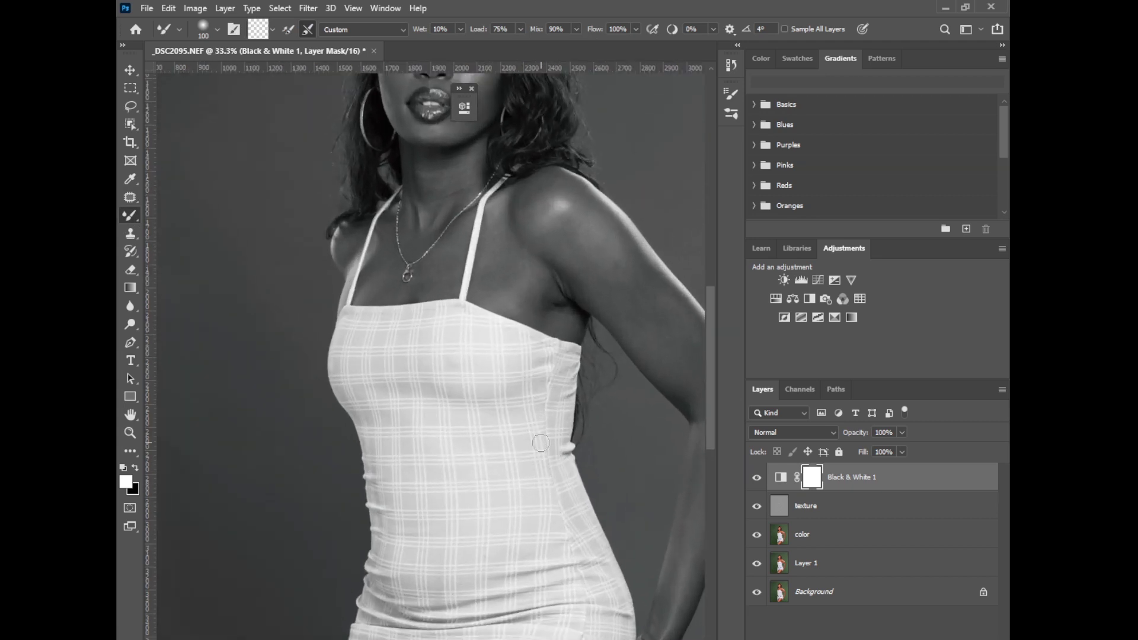
{"action": "left_click", "coordinate": [130, 216]}
{"action": "left_click", "coordinate": [179, 256]}
{"action": "left_click_drag", "start_coordinate": [714, 326], "coordinate": [699, 255]}
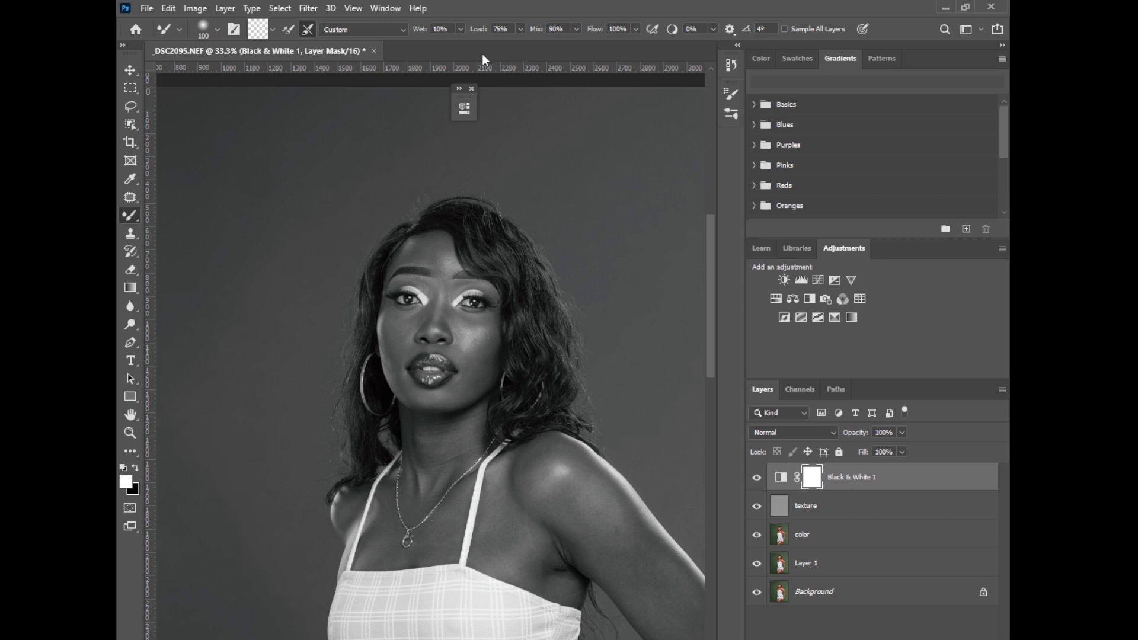
{"action": "key", "text": "ctrl+plus"}
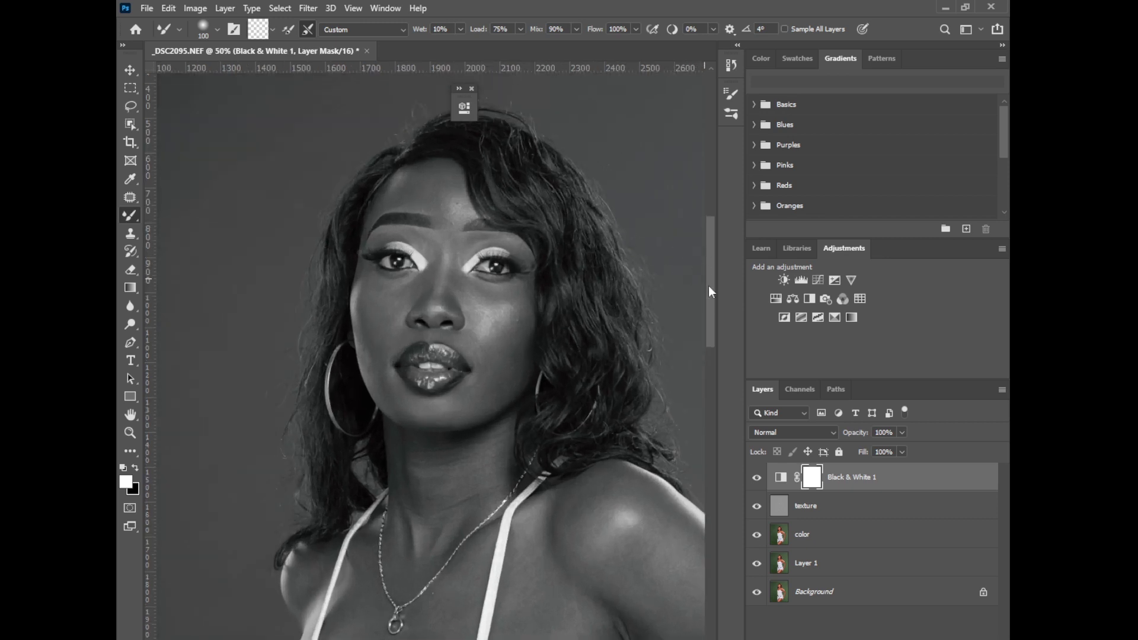
{"action": "scroll", "coordinate": [704, 272], "scroll_direction": "up", "scroll_amount": 3}
{"action": "key", "text": "ctrl+plus"}
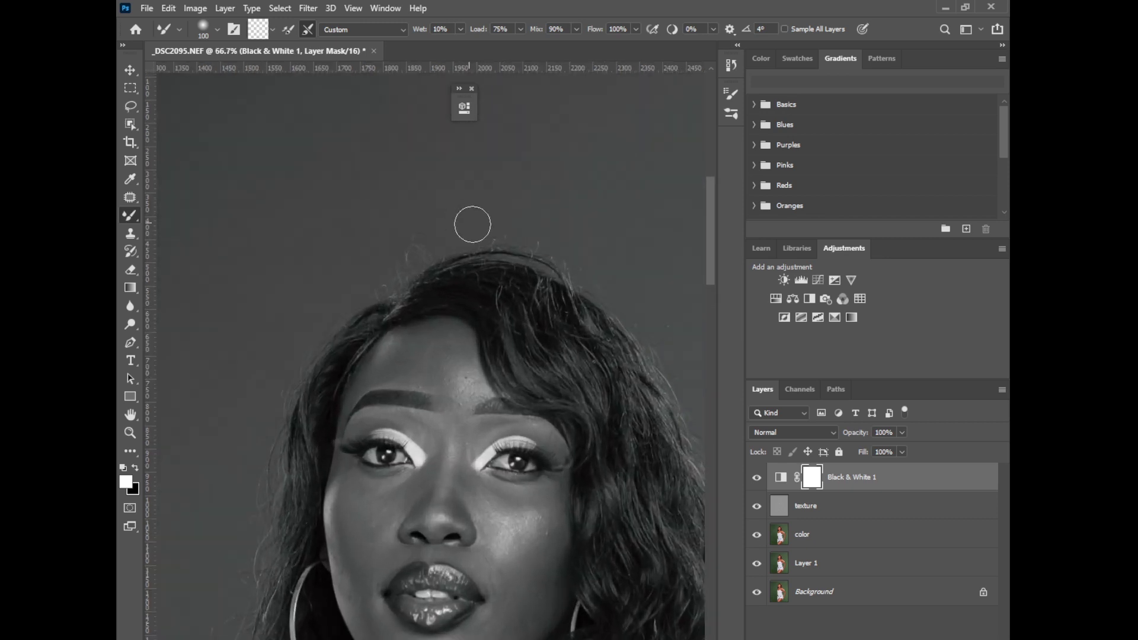
{"action": "key", "text": "bracketleft"}
{"action": "left_click", "coordinate": [806, 566]}
{"action": "left_click", "coordinate": [809, 535]}
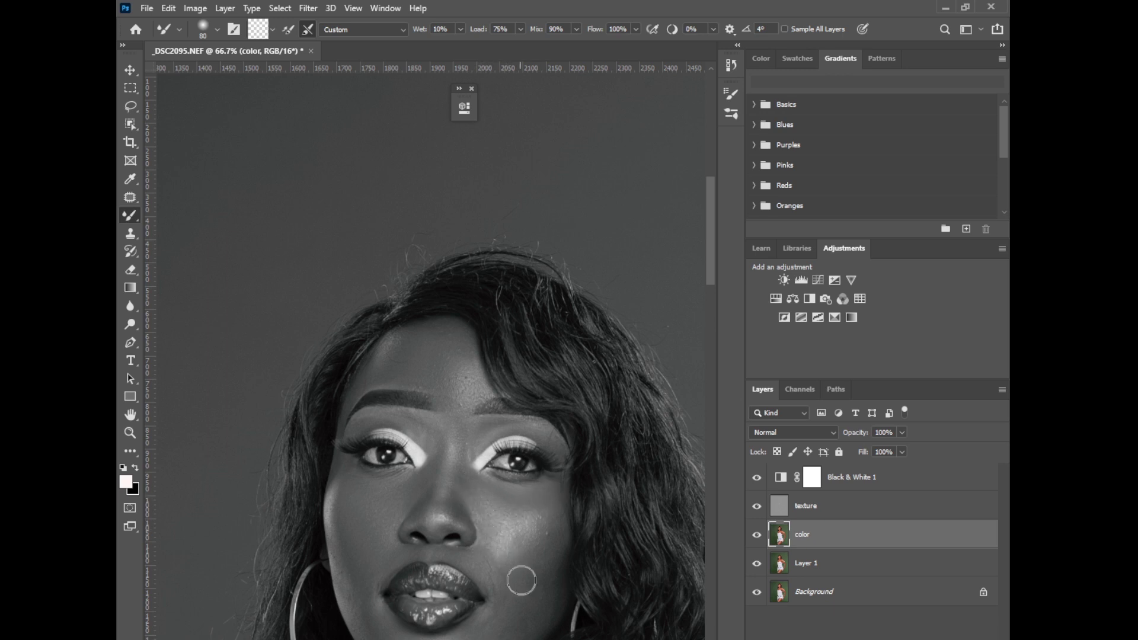
Blend the skin tones on the face with the Mixer Brush at size 100, and check them without the Black & White layer.
{"action": "key", "text": "bracketright"}
{"action": "key", "text": "bracketright"}
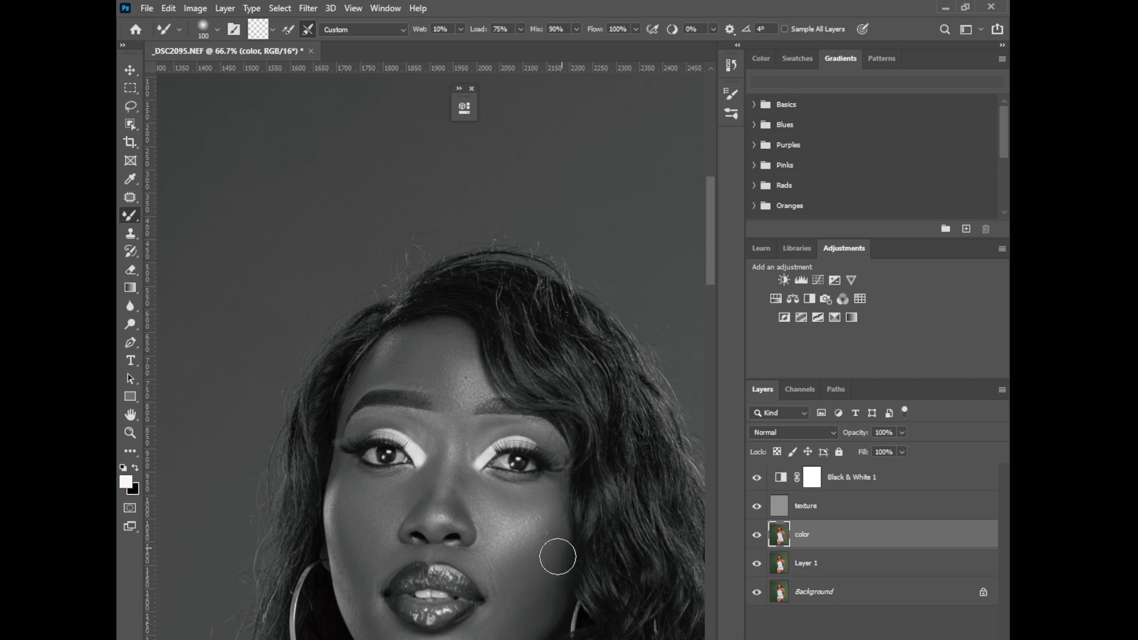
{"action": "left_click_drag", "start_coordinate": [715, 270], "coordinate": [713, 292]}
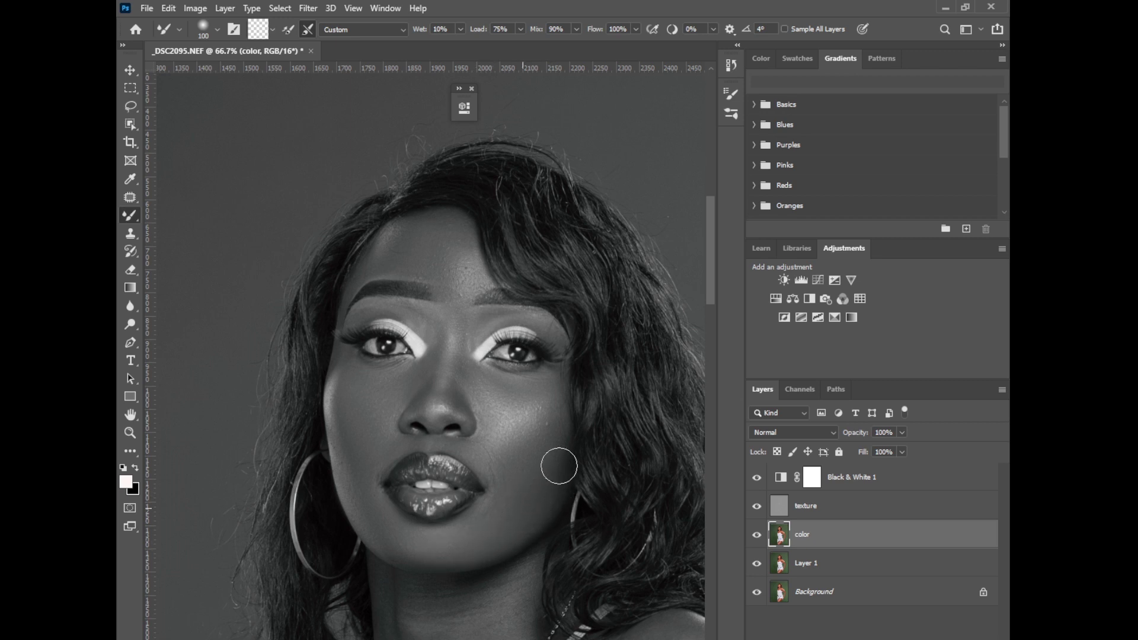
{"action": "left_click", "coordinate": [757, 478]}
{"action": "left_click", "coordinate": [757, 478]}
Continue blending the facial skin on the color layer, varying the Mixer Brush size for smaller and larger areas, and check it in color.
{"action": "key", "text": "bracketleft"}
{"action": "key", "text": "bracketleft"}
{"action": "key", "text": "bracketleft"}
{"action": "key", "text": "bracketleft"}
{"action": "key", "text": "bracketleft"}
{"action": "key", "text": "bracketleft"}
{"action": "key", "text": "bracketright"}
{"action": "key", "text": "bracketright"}
{"action": "key", "text": "bracketleft"}
{"action": "key", "text": "bracketleft"}
{"action": "key", "text": "bracketright"}
{"action": "key", "text": "bracketright"}
{"action": "key", "text": "bracketleft"}
{"action": "key", "text": "bracketleft"}
{"action": "key", "text": "bracketleft"}
{"action": "key", "text": "bracketright"}
{"action": "key", "text": "bracketright"}
{"action": "key", "text": "bracketright"}
{"action": "key", "text": "bracketright"}
{"action": "left_click", "coordinate": [757, 478]}
Smooth the tonal transitions on the neck with the Mixer Brush at size 100 and return to the face.
{"action": "scroll", "coordinate": [670, 254], "scroll_direction": "down", "scroll_amount": 3}
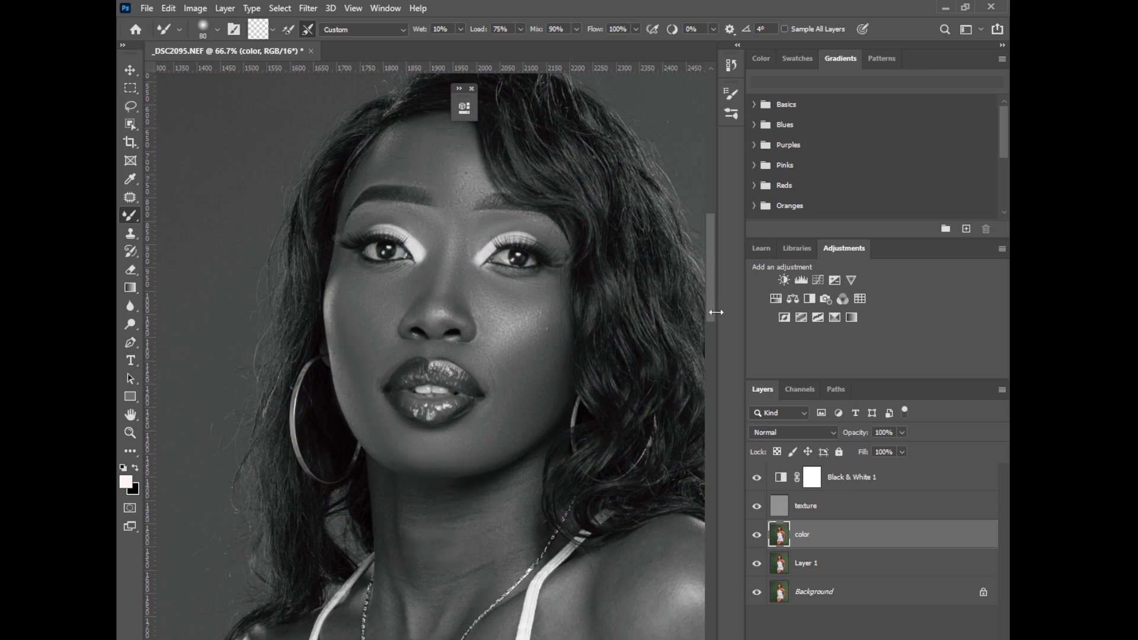
{"action": "scroll", "coordinate": [462, 422], "scroll_direction": "down", "scroll_amount": 5}
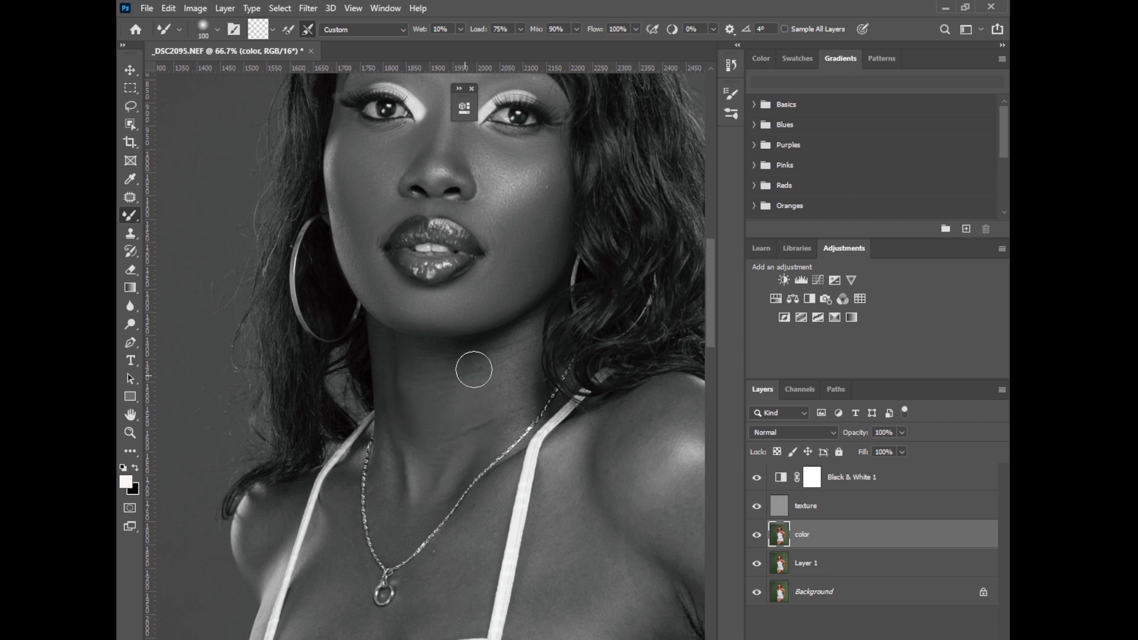
{"action": "key", "text": "bracketright"}
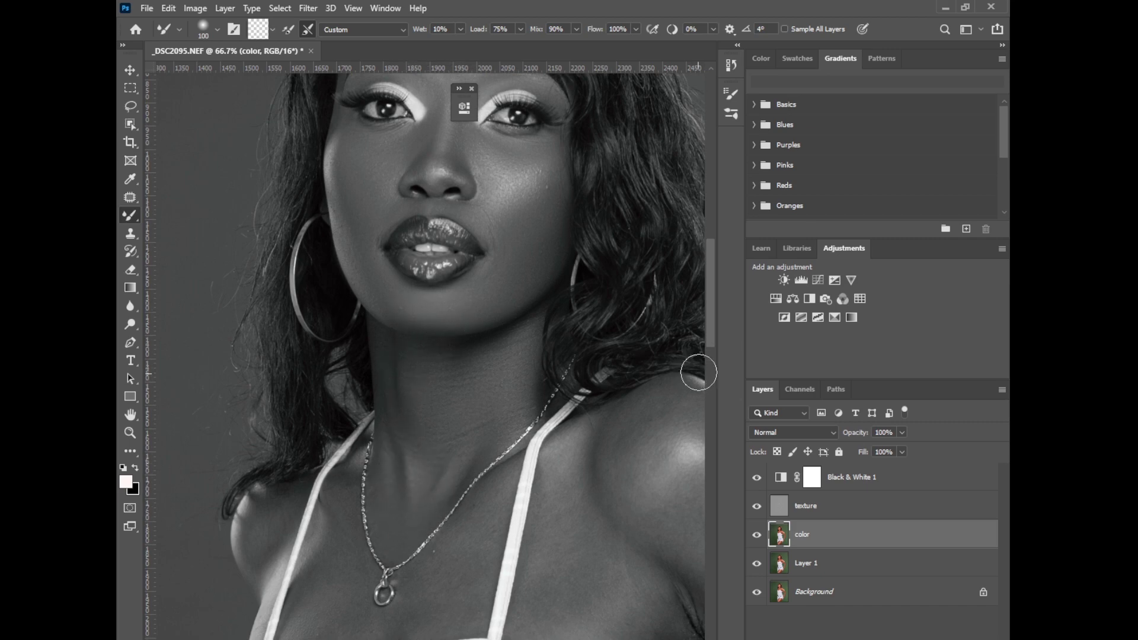
{"action": "scroll", "coordinate": [696, 325], "scroll_direction": "up", "scroll_amount": 3}
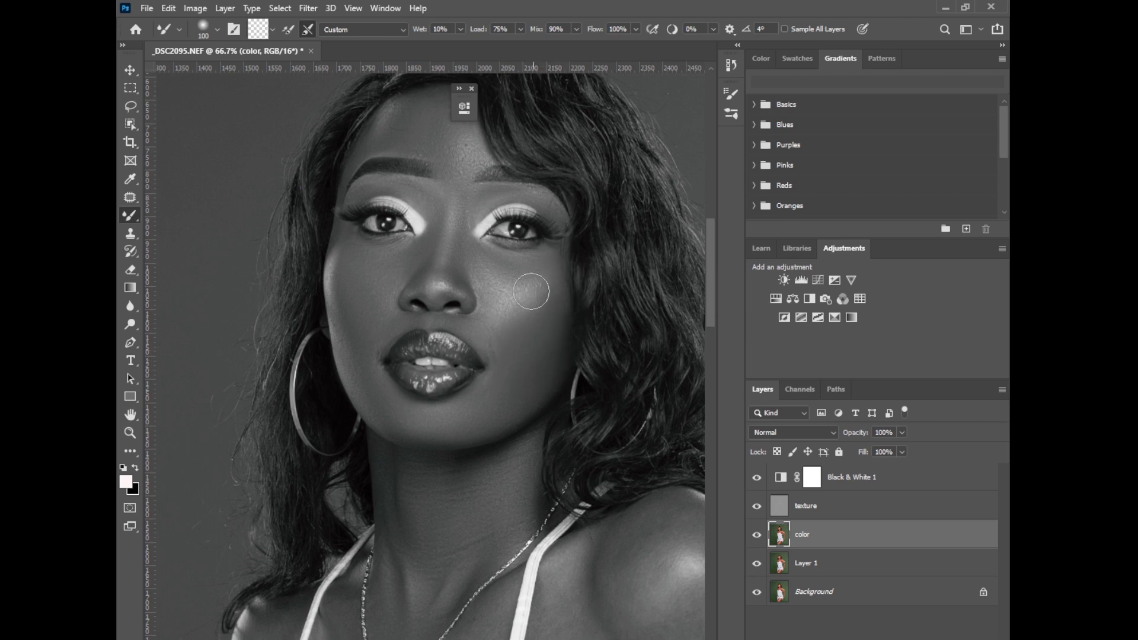
Smooth the chest skin on the color layer with the Mixer Brush at sizes 100 and 150, and check it in color.
{"action": "scroll", "coordinate": [597, 236], "scroll_direction": "up", "scroll_amount": 3}
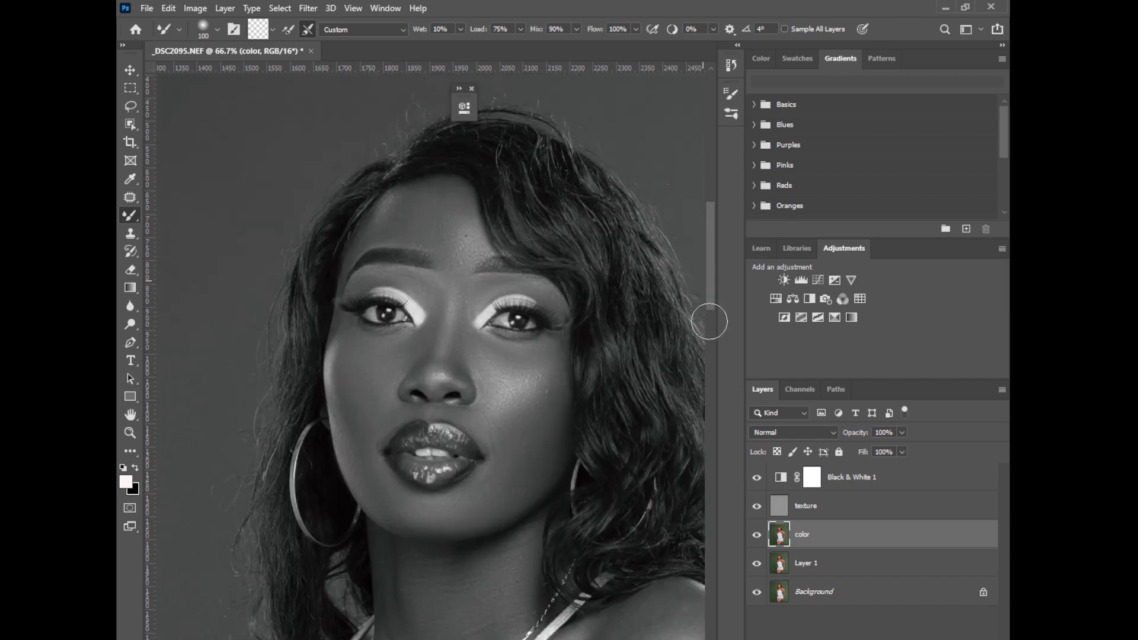
{"action": "scroll", "coordinate": [709, 321], "scroll_direction": "down", "scroll_amount": 10}
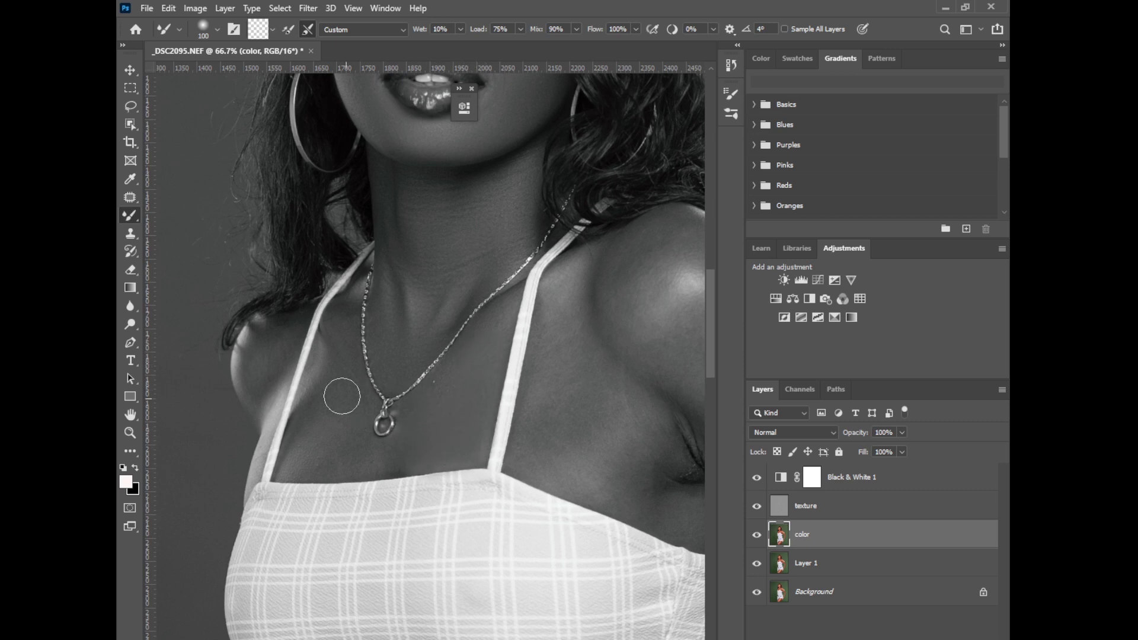
{"action": "mouse_move", "coordinate": [342, 396]}
{"action": "left_mouse_down"}
{"action": "mouse_move", "coordinate": [360, 446]}
{"action": "mouse_move", "coordinate": [331, 436]}
{"action": "mouse_move", "coordinate": [295, 462]}
{"action": "mouse_move", "coordinate": [363, 449]}
{"action": "mouse_move", "coordinate": [338, 350]}
{"action": "mouse_move", "coordinate": [351, 434]}
{"action": "mouse_move", "coordinate": [328, 448]}
{"action": "mouse_move", "coordinate": [425, 431]}
{"action": "mouse_move", "coordinate": [406, 451]}
{"action": "mouse_move", "coordinate": [378, 457]}
{"action": "mouse_move", "coordinate": [428, 425]}
{"action": "mouse_move", "coordinate": [457, 383]}
{"action": "left_mouse_up"}
{"action": "key", "text": "bracketright"}
{"action": "key", "text": "bracketright"}
{"action": "mouse_move", "coordinate": [568, 336]}
{"action": "left_mouse_down"}
{"action": "mouse_move", "coordinate": [565, 400]}
{"action": "mouse_move", "coordinate": [615, 414]}
{"action": "mouse_move", "coordinate": [623, 473]}
{"action": "mouse_move", "coordinate": [597, 479]}
{"action": "mouse_move", "coordinate": [543, 454]}
{"action": "mouse_move", "coordinate": [576, 293]}
{"action": "mouse_move", "coordinate": [627, 412]}
{"action": "mouse_move", "coordinate": [651, 435]}
{"action": "mouse_move", "coordinate": [639, 483]}
{"action": "mouse_move", "coordinate": [579, 457]}
{"action": "left_mouse_up"}
{"action": "left_click", "coordinate": [761, 478]}
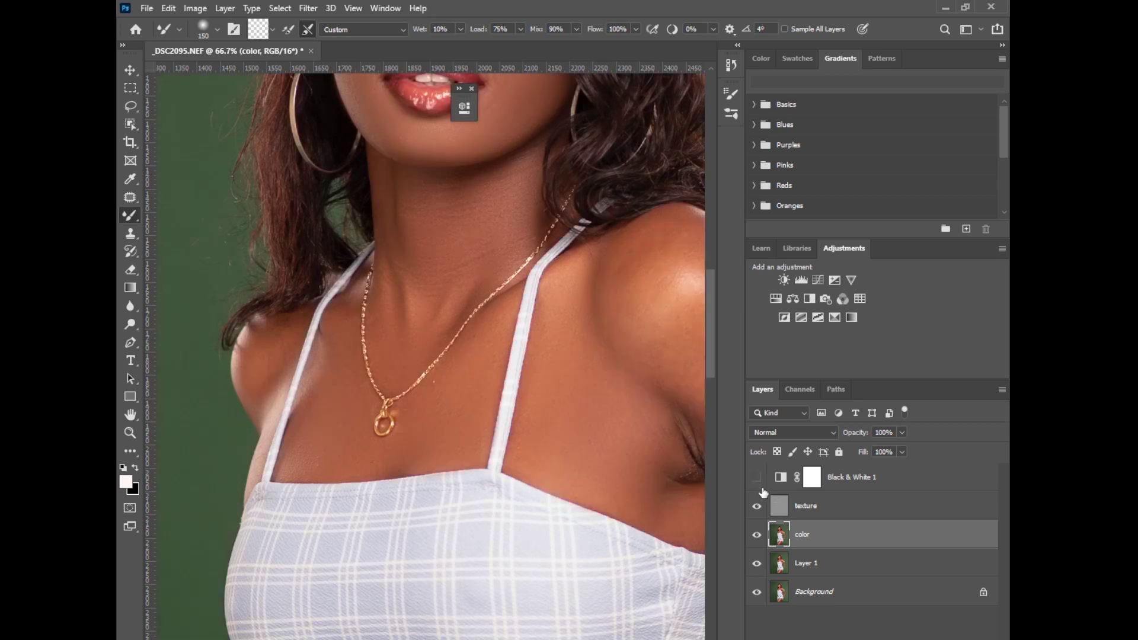
{"action": "left_click", "coordinate": [762, 478]}
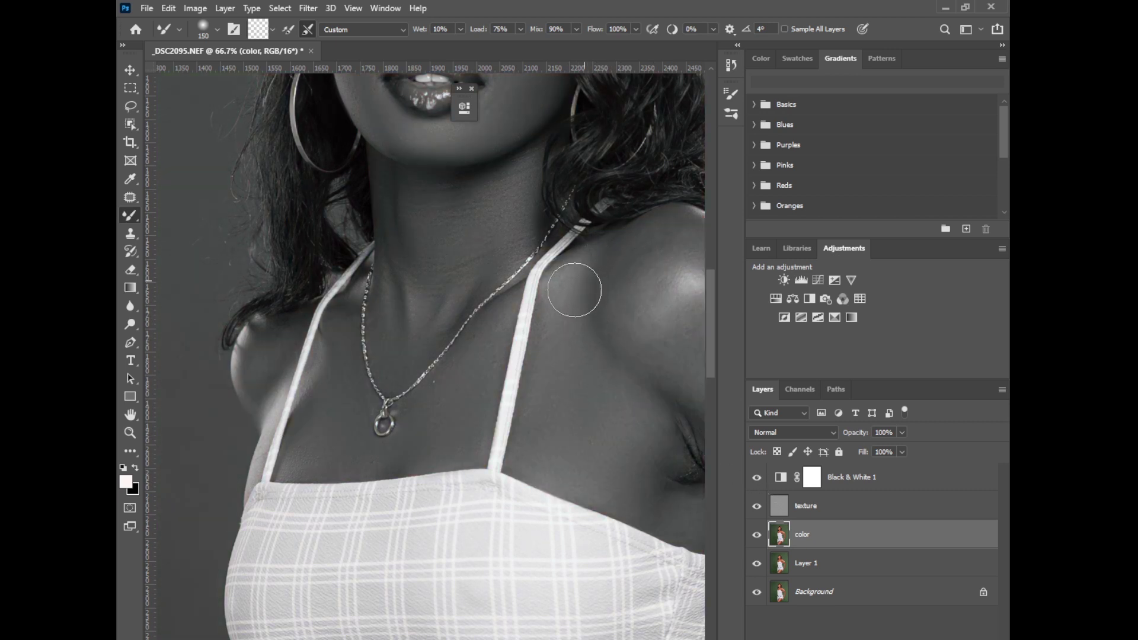
Blend the skin on the subject's right shoulder beside the dress strap with the Mixer Brush at size 90.
{"action": "key", "text": "bracketleft"}
{"action": "key", "text": "bracketleft"}
{"action": "key", "text": "bracketleft"}
{"action": "mouse_move", "coordinate": [266, 345]}
{"action": "left_mouse_down"}
{"action": "mouse_move", "coordinate": [257, 368]}
{"action": "mouse_move", "coordinate": [268, 340]}
{"action": "mouse_move", "coordinate": [280, 369]}
{"action": "left_mouse_up"}
Smooth the tonal transitions on the subject's left shoulder and upper arm with the Mixer Brush, enlarging it from size 175 to 250.
{"action": "scroll", "coordinate": [431, 350], "scroll_direction": "right", "scroll_amount": 5}
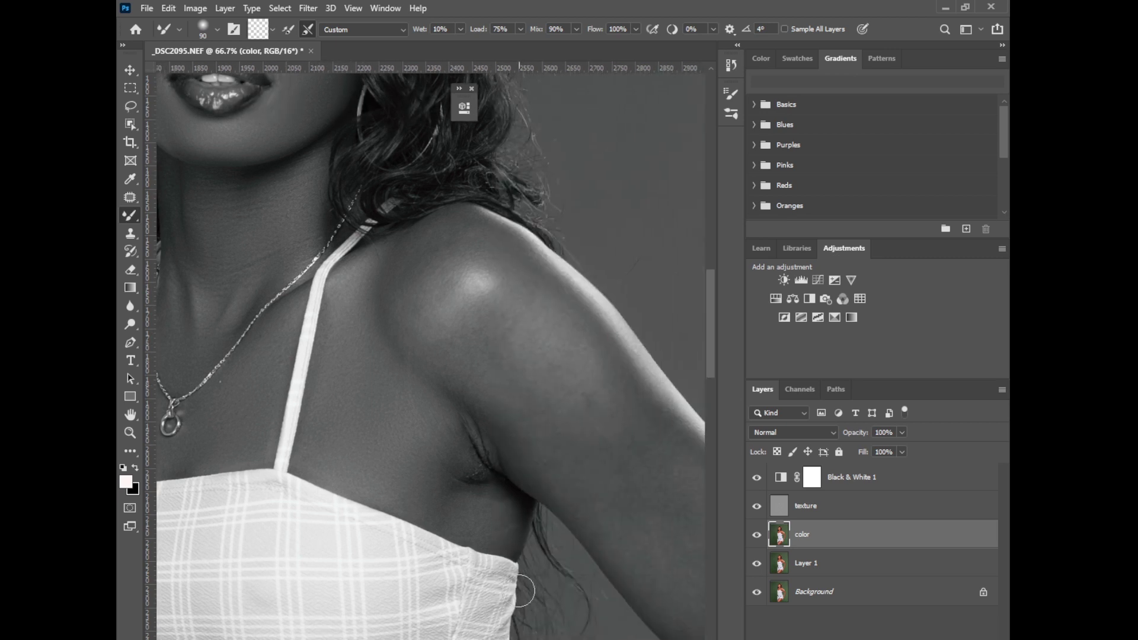
{"action": "key", "text": "bracketright"}
{"action": "key", "text": "bracketright"}
{"action": "key", "text": "bracketright"}
{"action": "key", "text": "bracketright"}
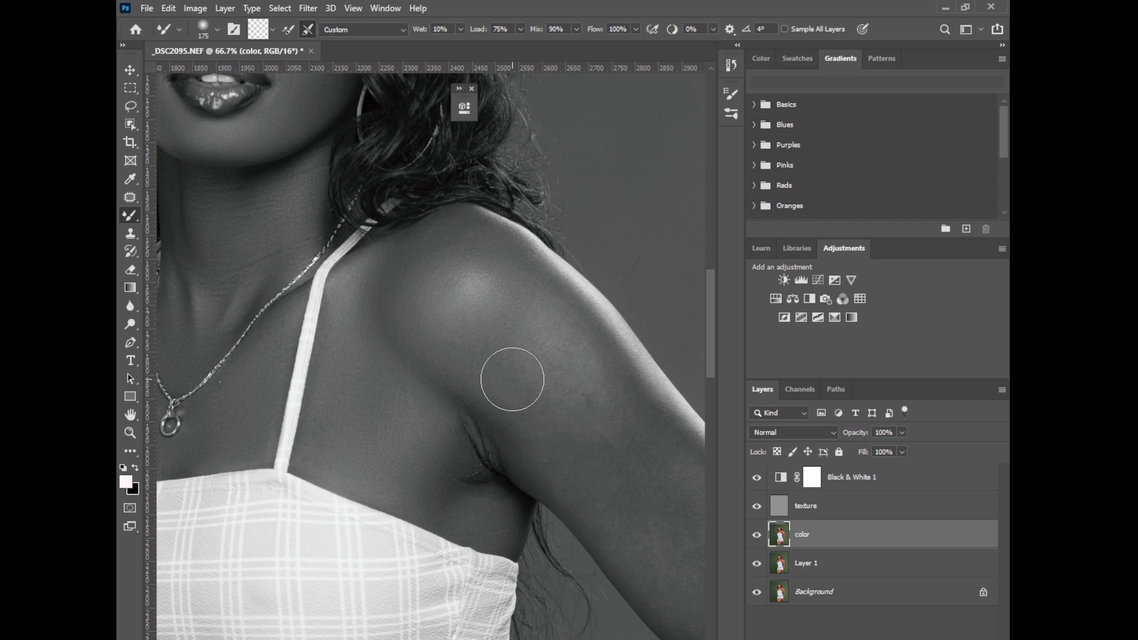
{"action": "key", "text": "ctrl+minus"}
{"action": "key", "text": "ctrl+minus"}
{"action": "key", "text": "bracketright"}
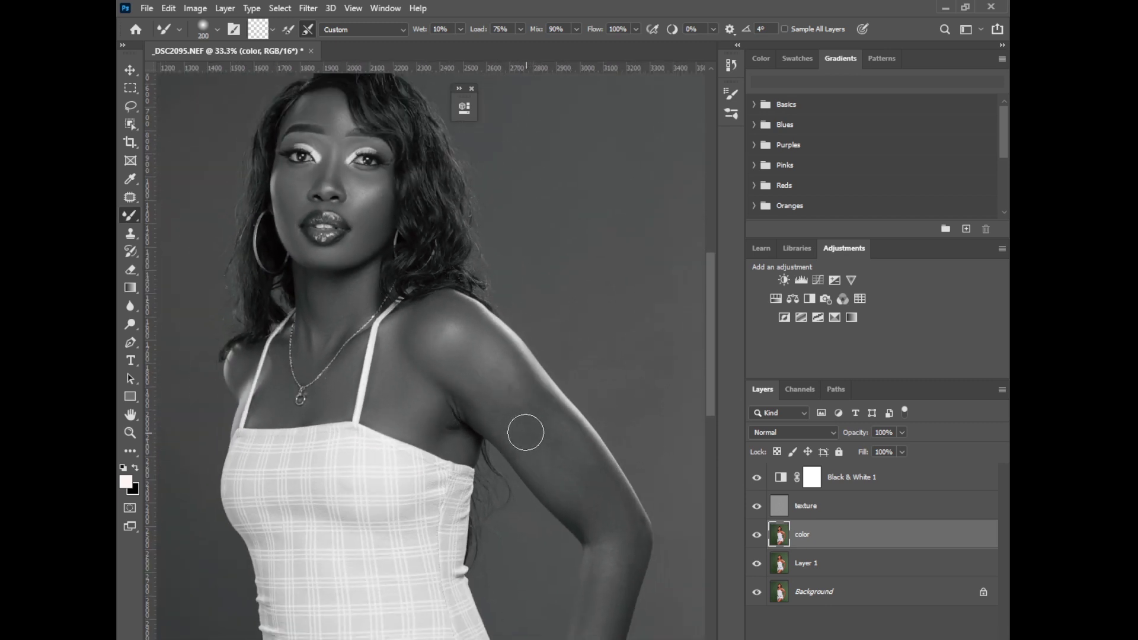
{"action": "key", "text": "bracketright"}
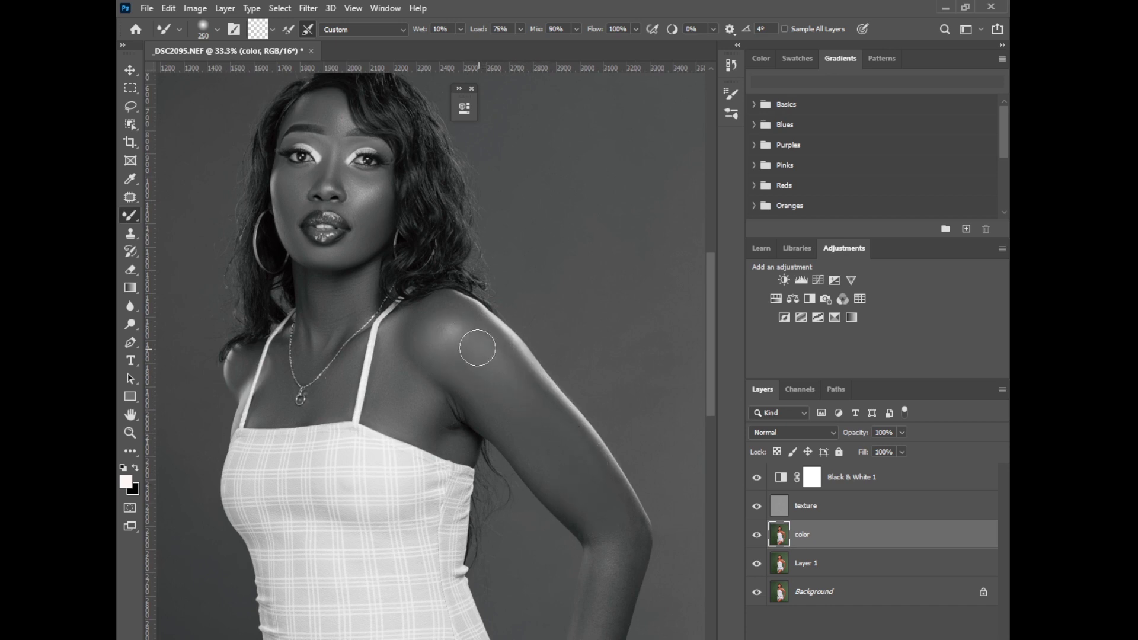
Blend the skin around the elbow and forearm with the Mixer Brush at size 150.
{"action": "key", "text": "bracketleft"}
{"action": "key", "text": "bracketleft"}
{"action": "key", "text": "bracketleft"}
{"action": "left_click_drag", "start_coordinate": [710, 401], "coordinate": [710, 468]}
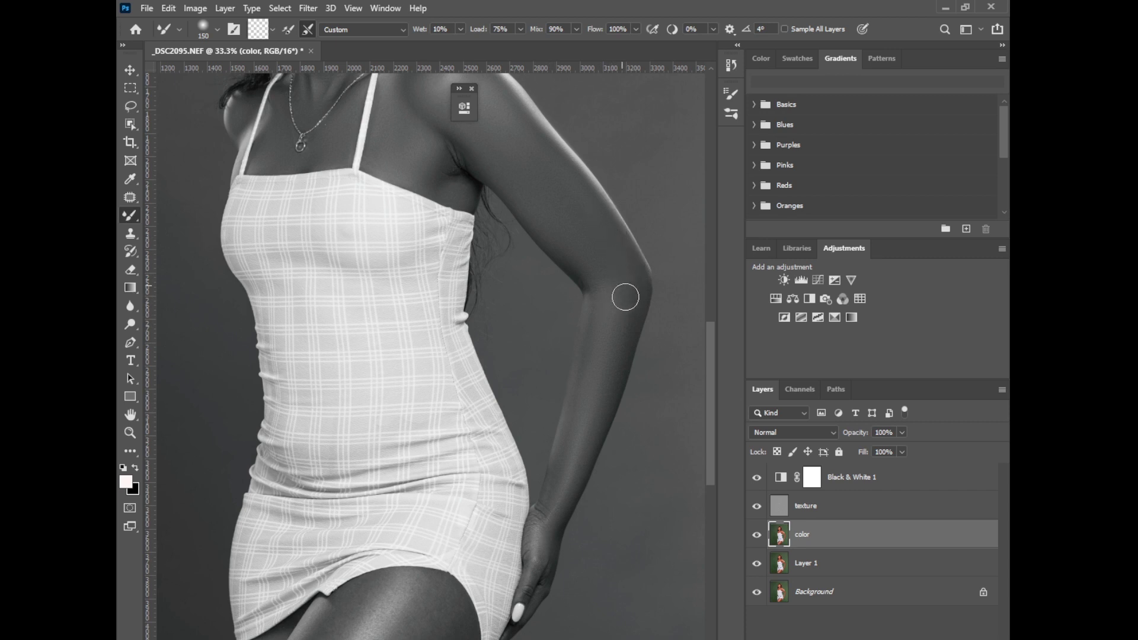
Hide the Black & White 1 layer and check the smoothed skin in color across the whole portrait.
{"action": "left_click_drag", "start_coordinate": [712, 387], "coordinate": [711, 337]}
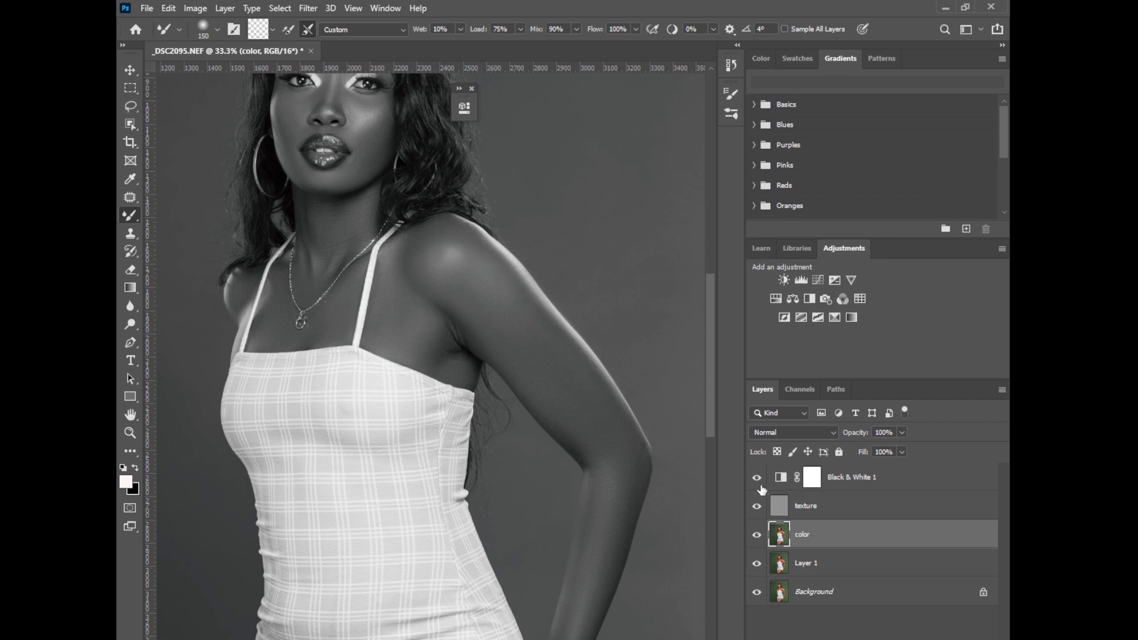
{"action": "left_click", "coordinate": [757, 478]}
{"action": "left_click_drag", "start_coordinate": [709, 421], "coordinate": [704, 478]}
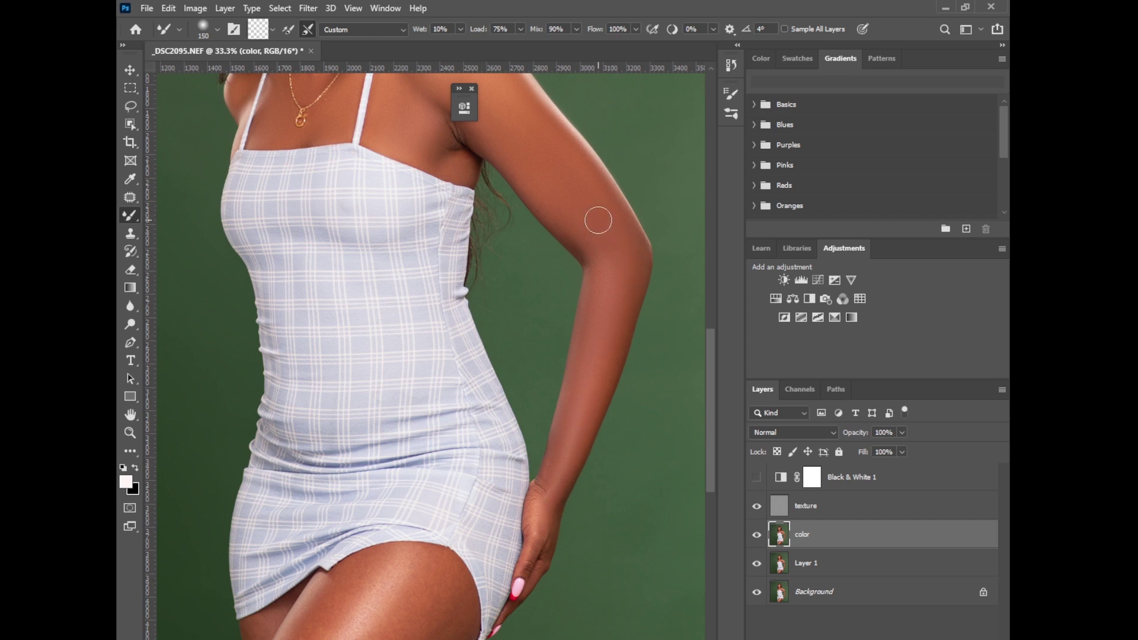
{"action": "key", "text": "ctrl+minus"}
{"action": "key", "text": "ctrl+minus"}
{"action": "key", "text": "ctrl+minus"}
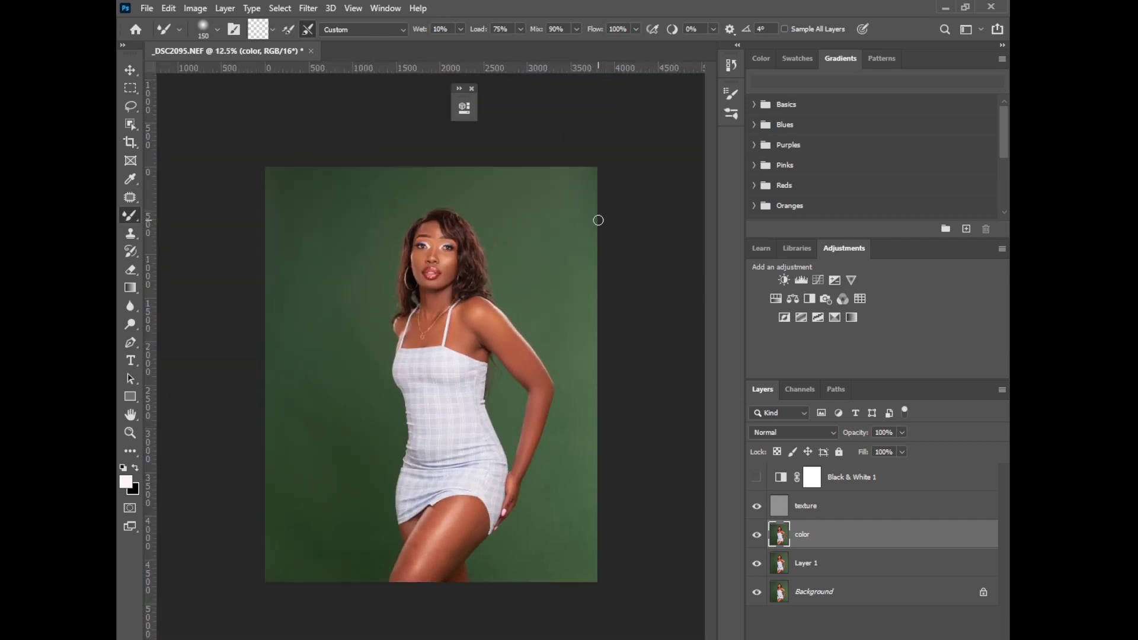
Group the Black & White 1, texture and color layers together.
{"action": "left_click", "coordinate": [854, 476]}
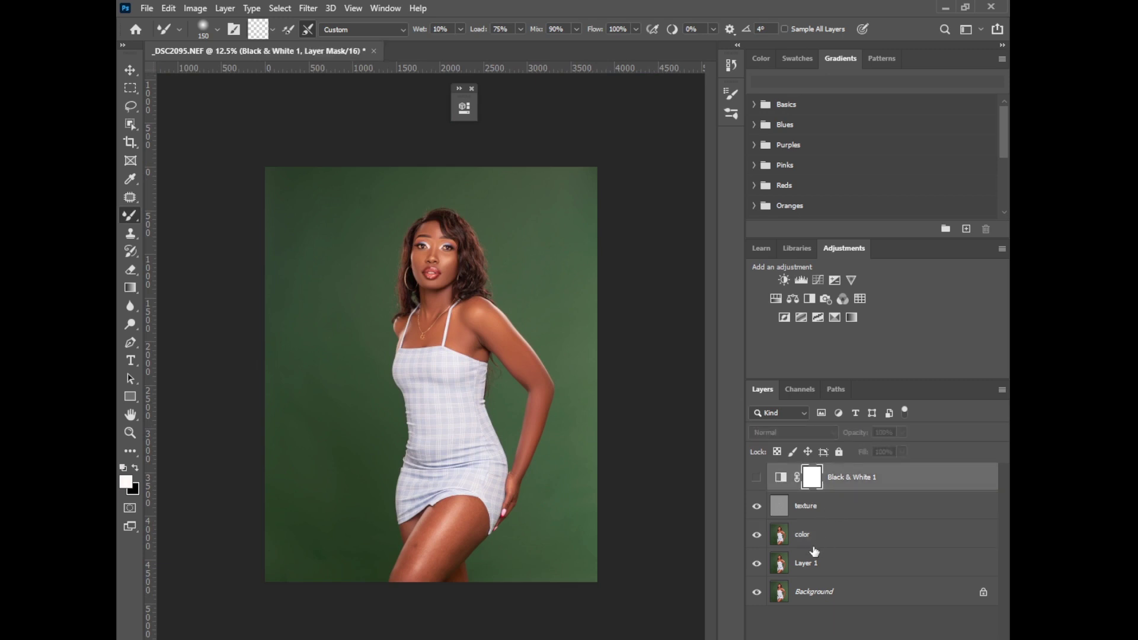
{"action": "left_click", "coordinate": [812, 537], "text": "shift"}
{"action": "key", "text": "ctrl+g"}
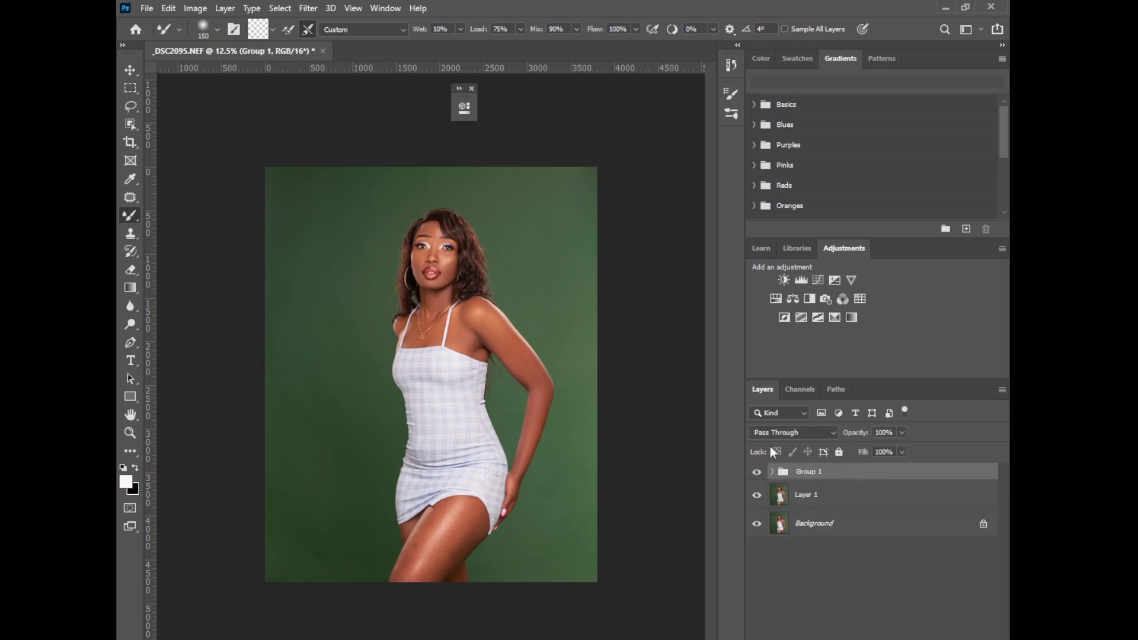
Compare the portrait with and without Group 1 and Layer 1, leaving both visible.
{"action": "left_click_drag", "start_coordinate": [760, 480], "coordinate": [760, 494]}
{"action": "left_click", "coordinate": [757, 473]}
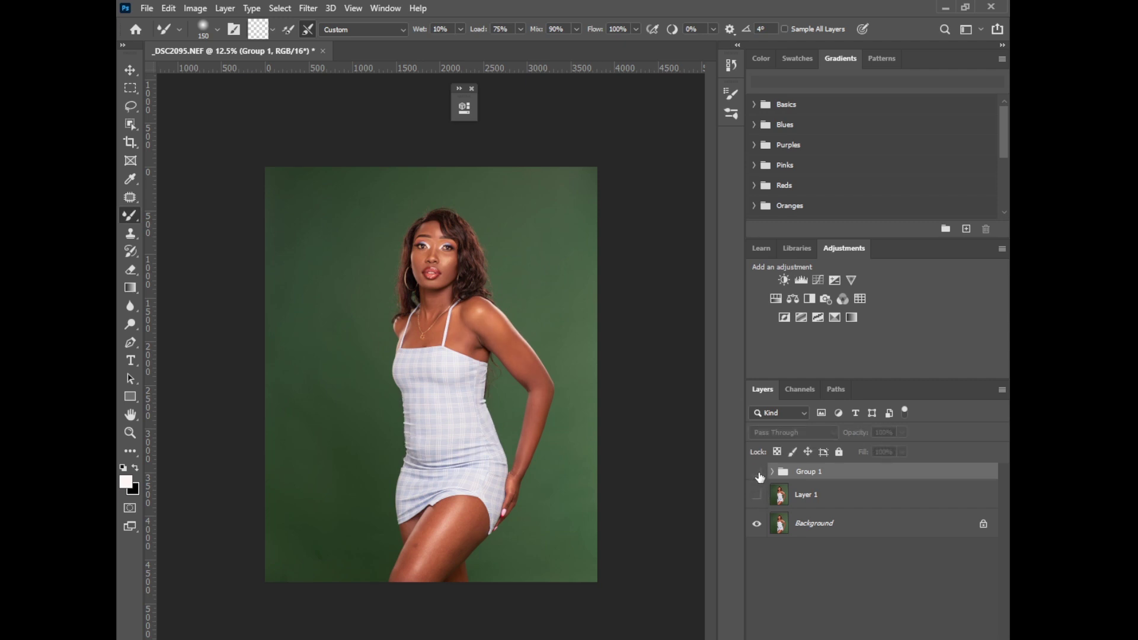
{"action": "left_click", "coordinate": [757, 473]}
{"action": "left_click", "coordinate": [758, 495]}
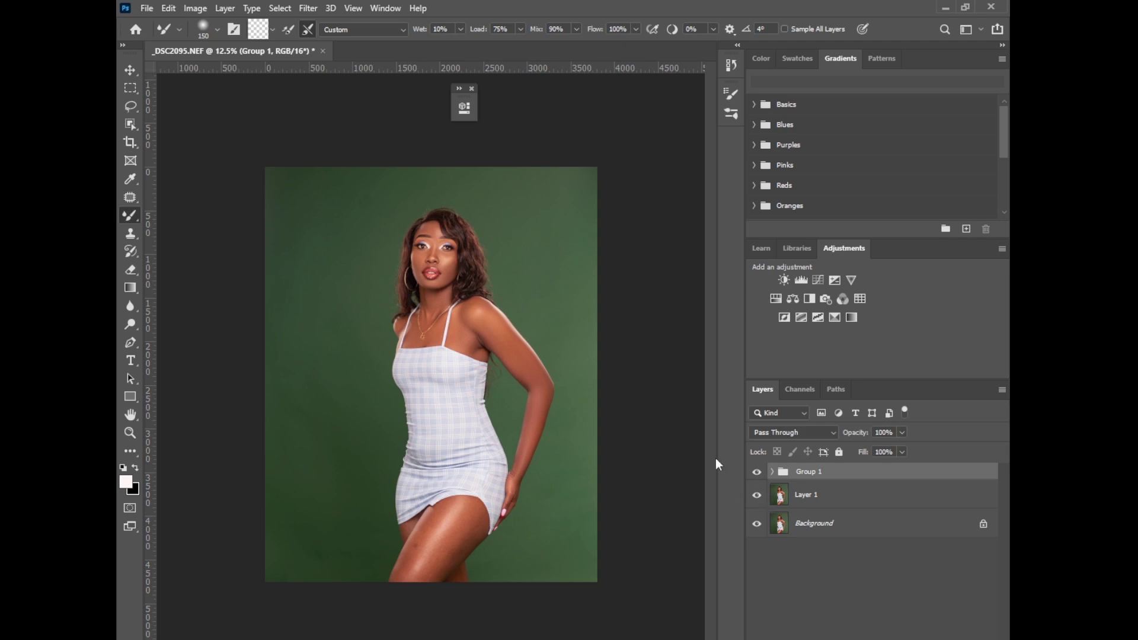
Smooth the thigh skin on the color layer inside Group 1 with the Mixer Brush at size 175.
{"action": "key", "text": "ctrl+plus"}
{"action": "key", "text": "ctrl+plus"}
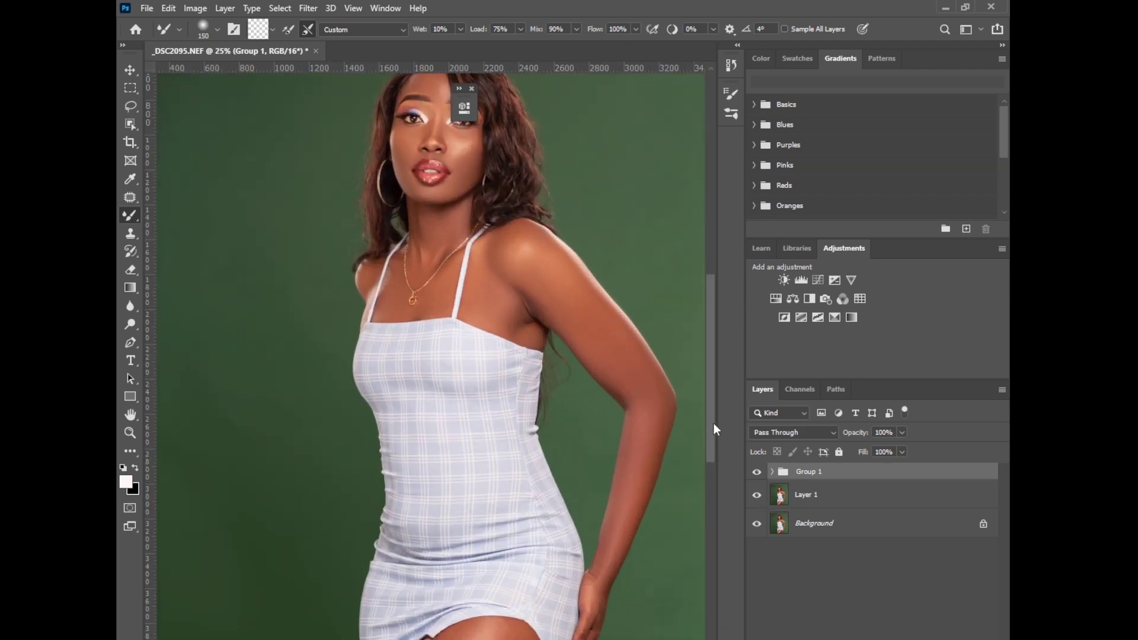
{"action": "scroll", "coordinate": [714, 424], "scroll_direction": "down", "scroll_amount": 5}
{"action": "key", "text": "alt+bracketleft"}
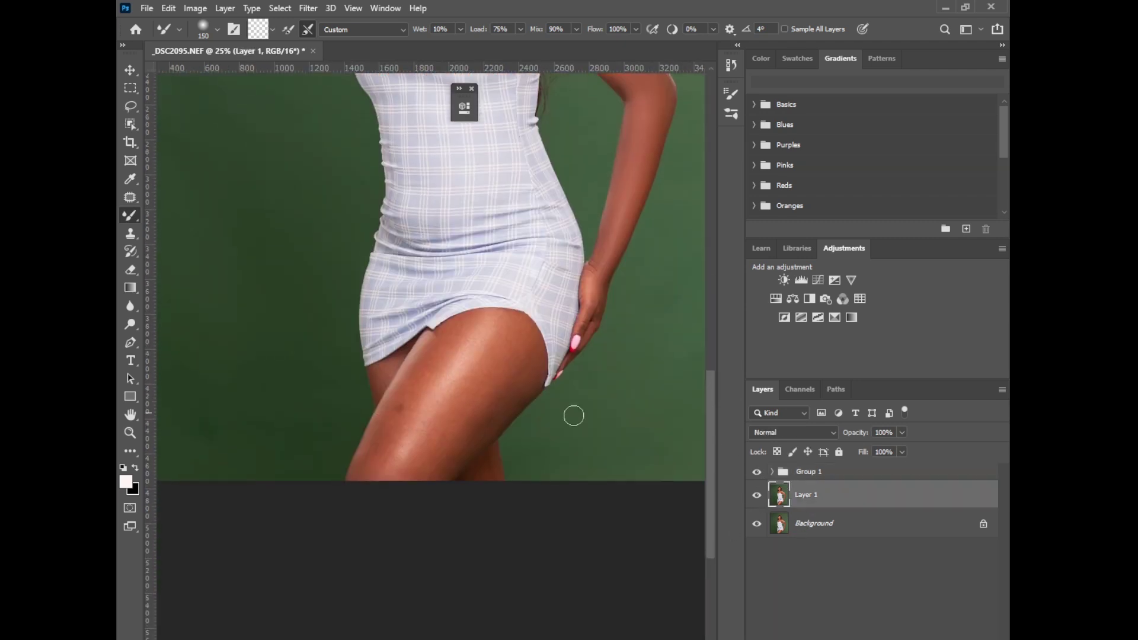
{"action": "right_click", "coordinate": [130, 217]}
{"action": "left_click", "coordinate": [188, 255]}
{"action": "left_click", "coordinate": [772, 472]}
{"action": "left_click", "coordinate": [813, 555]}
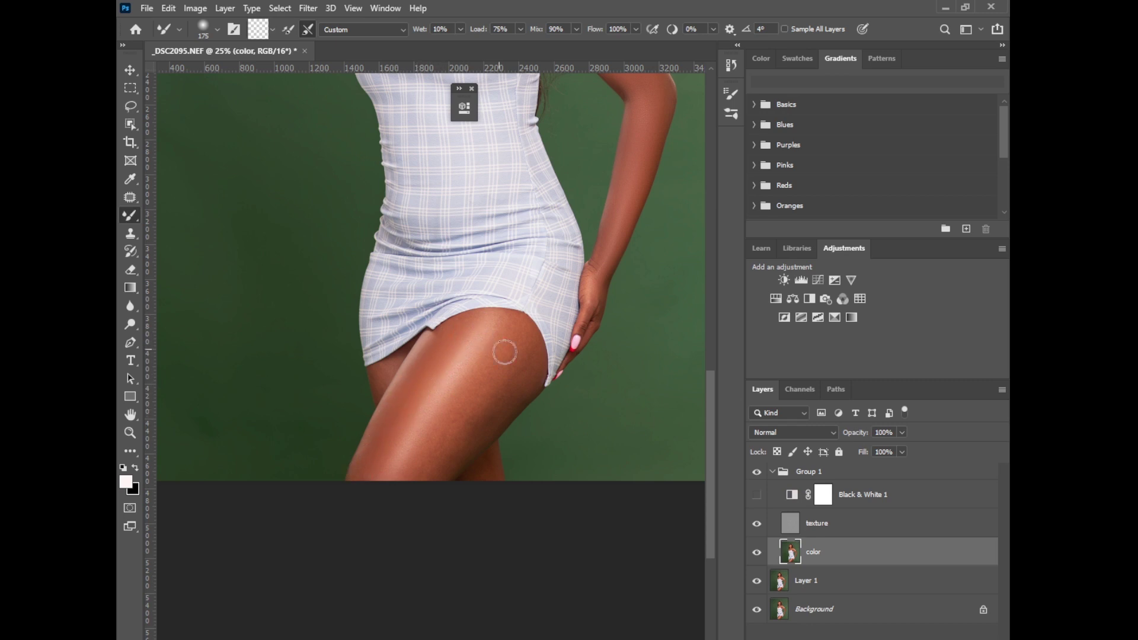
{"action": "key", "text": "bracketright"}
{"action": "key", "text": "bracketright"}
Collapse Group 1 and compare the full portrait with and without the group's skin smoothing.
{"action": "key", "text": "ctrl+minus"}
{"action": "key", "text": "ctrl+minus"}
{"action": "key", "text": "ctrl+minus"}
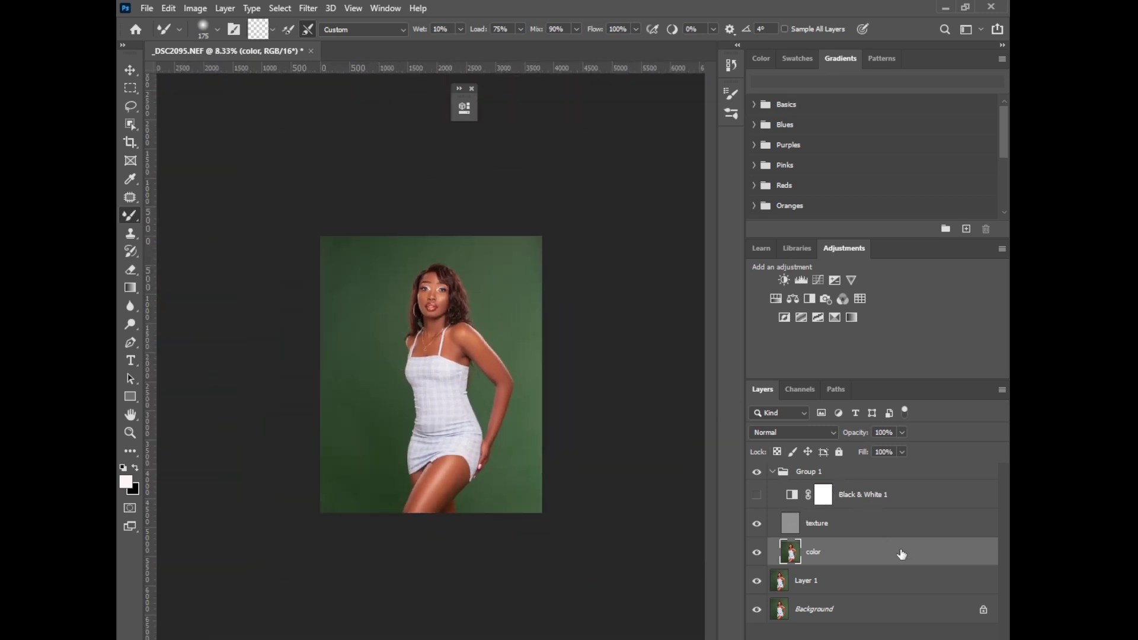
{"action": "left_click", "coordinate": [772, 472]}
{"action": "left_click", "coordinate": [758, 473]}
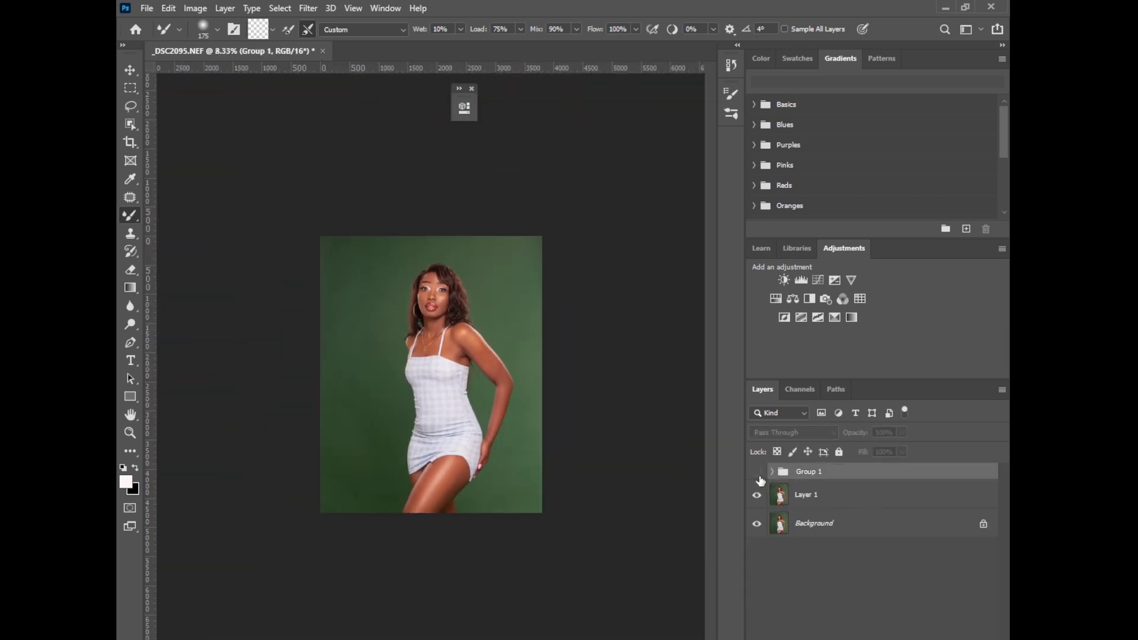
{"action": "left_click", "coordinate": [758, 473]}
{"action": "left_click", "coordinate": [758, 473]}
{"action": "left_click", "coordinate": [758, 475]}
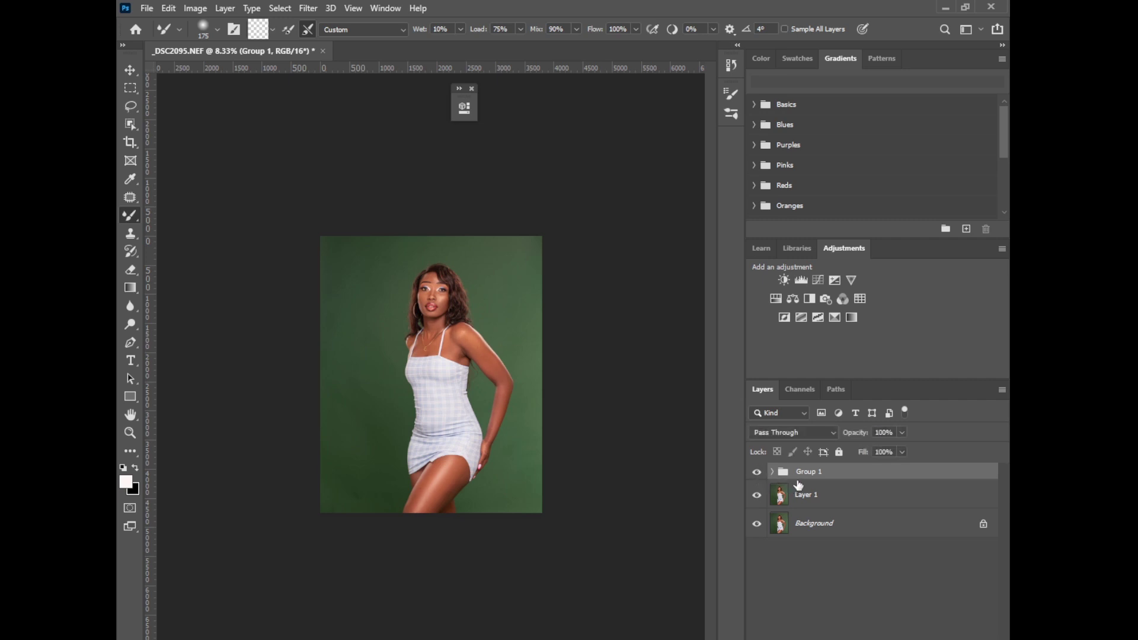
Refine the thigh blending on the color layer with the Mixer Brush, varying its size down to 150, and review the full portrait.
{"action": "left_click", "coordinate": [772, 472]}
{"action": "left_click", "coordinate": [819, 562]}
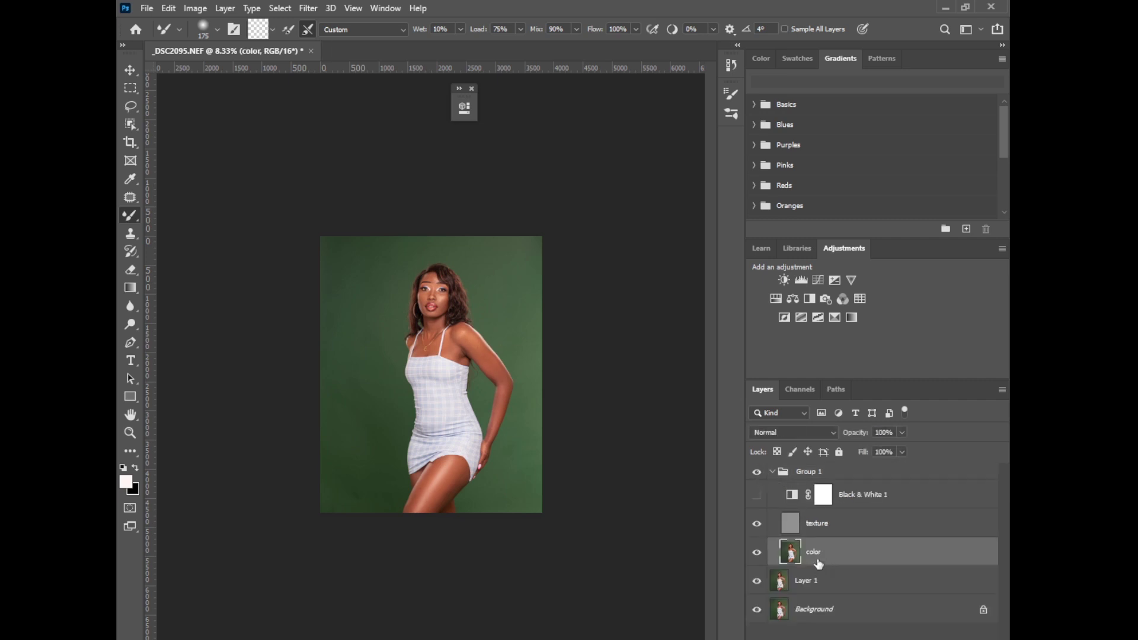
{"action": "key", "text": "ctrl+plus"}
{"action": "key", "text": "ctrl+plus"}
{"action": "key", "text": "ctrl+plus"}
{"action": "key", "text": "ctrl+plus"}
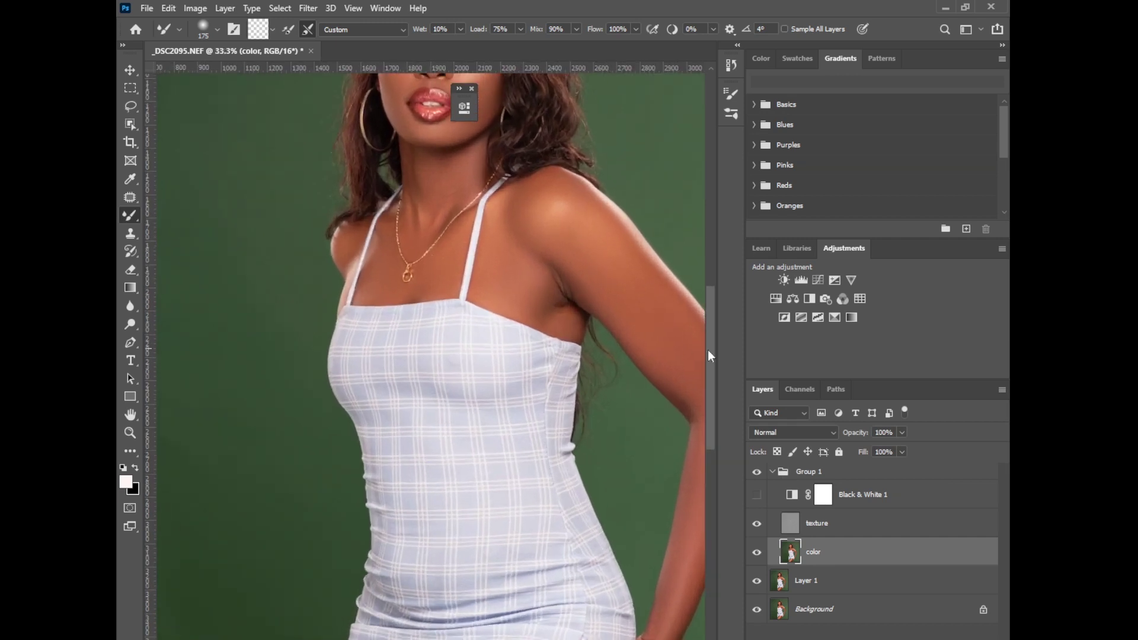
{"action": "left_click_drag", "start_coordinate": [709, 394], "coordinate": [699, 509]}
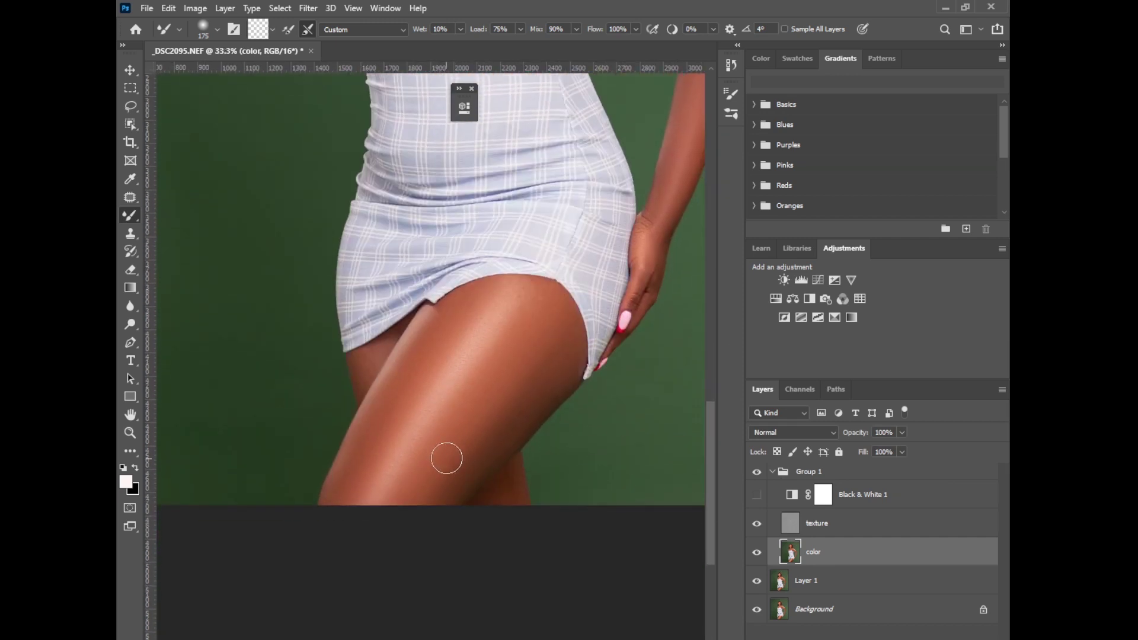
{"action": "key", "text": "bracketright"}
{"action": "key", "text": "bracketright"}
{"action": "key", "text": "bracketleft"}
{"action": "key", "text": "bracketleft"}
{"action": "key", "text": "bracketleft"}
{"action": "key", "text": "ctrl+minus"}
{"action": "key", "text": "ctrl+minus"}
{"action": "key", "text": "ctrl+minus"}
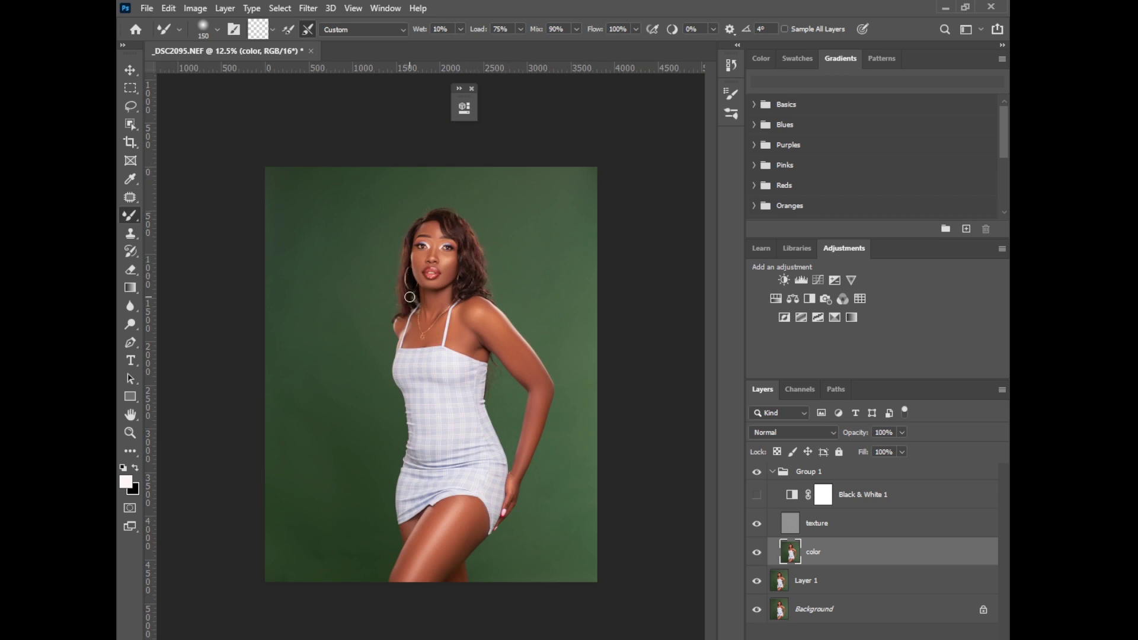
Collapse Group 1 and add a Soft Light layer filled with 50% gray above it.
{"action": "left_click", "coordinate": [771, 472]}
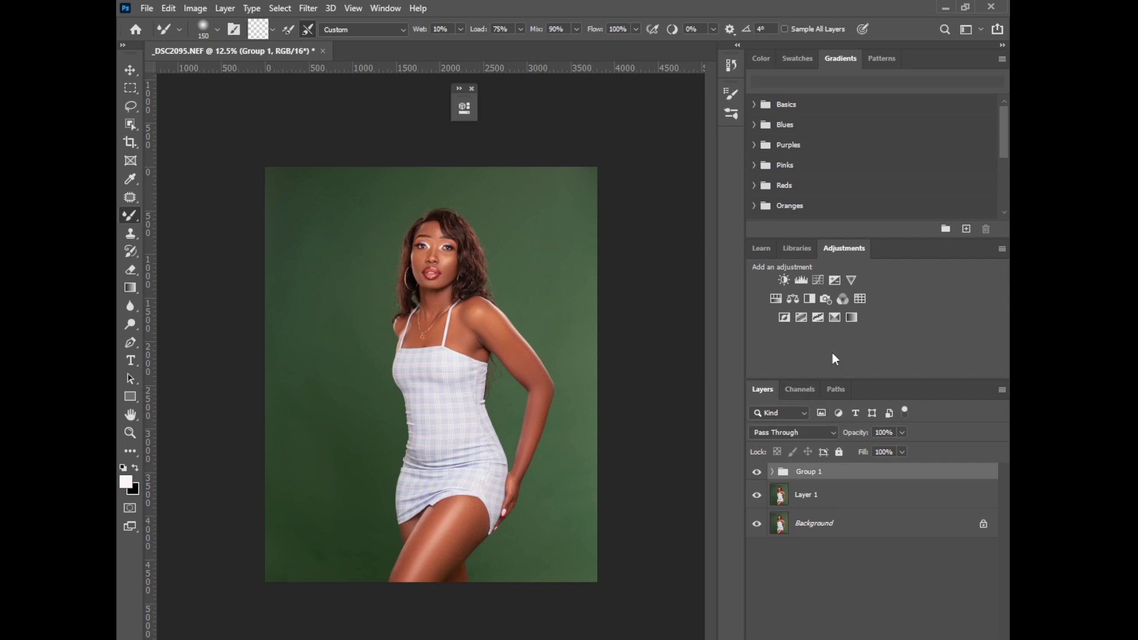
{"action": "key", "text": "ctrl+shift+n"}
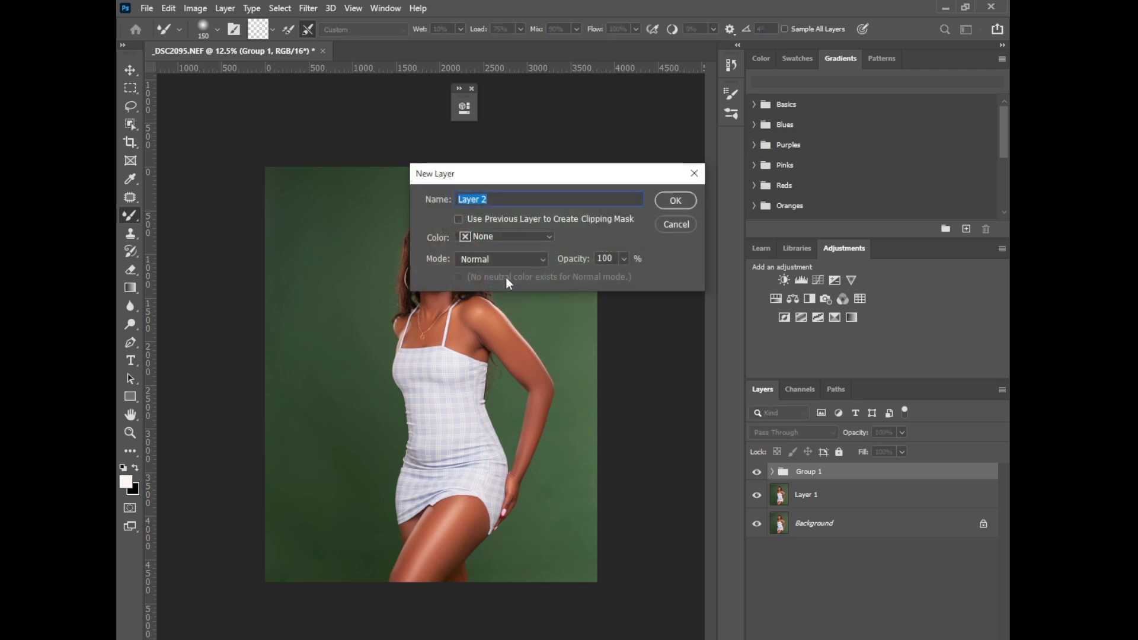
{"action": "left_click", "coordinate": [500, 259]}
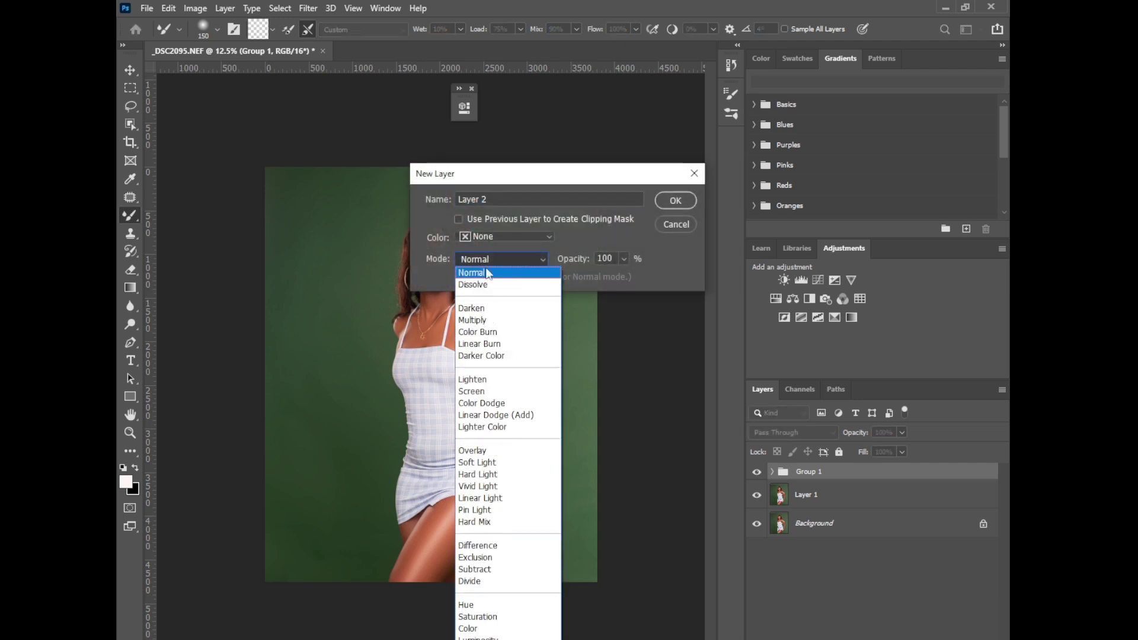
{"action": "left_click", "coordinate": [477, 463]}
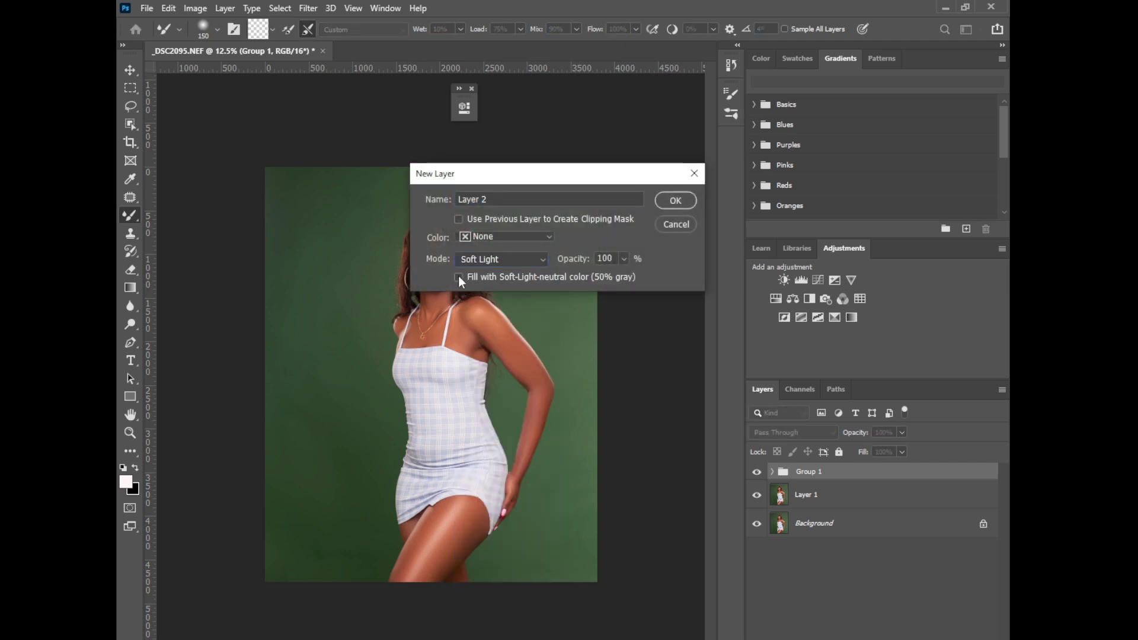
{"action": "left_click", "coordinate": [459, 277]}
{"action": "left_click", "coordinate": [675, 200]}
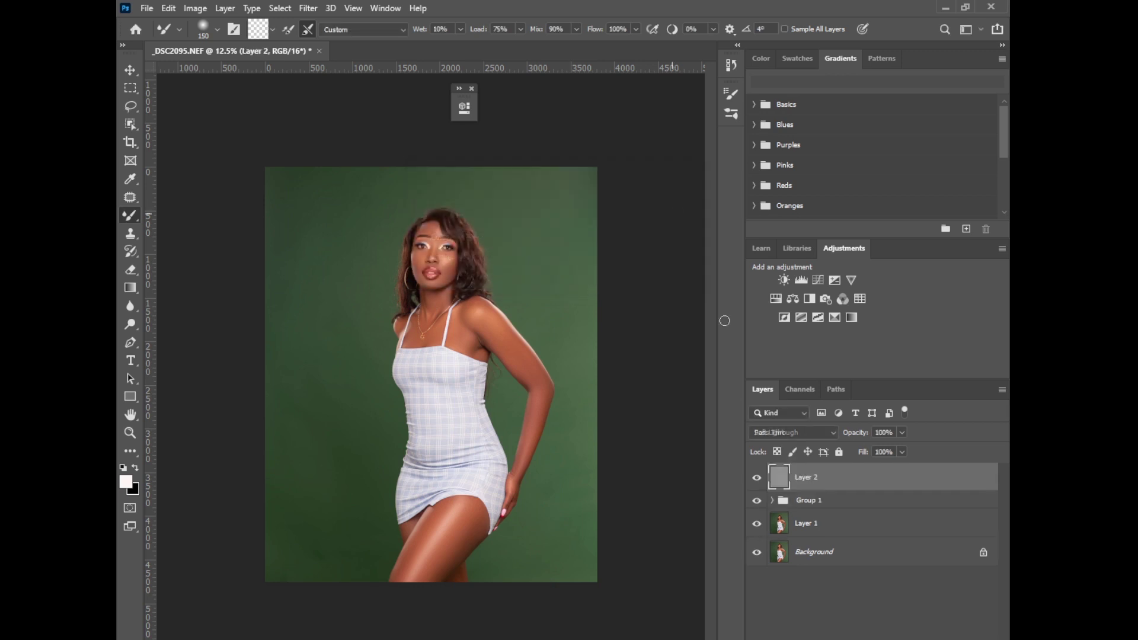
Add a Black & White adjustment layer above the gray layer with the Default preset, and switch to the Brush tool.
{"action": "left_click", "coordinate": [936, 561]}
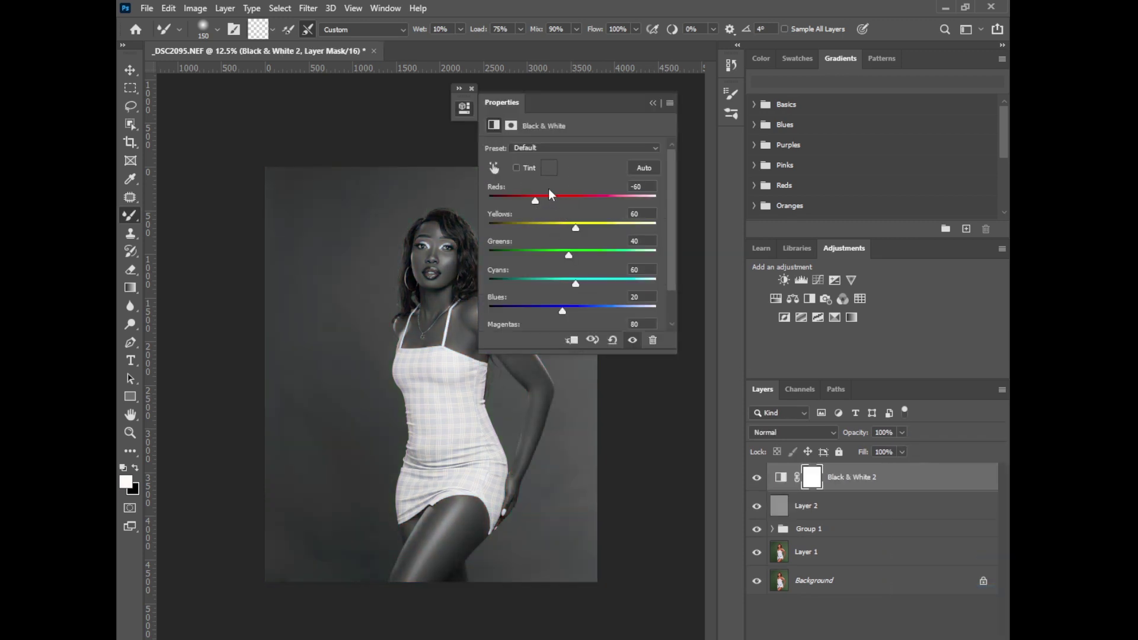
{"action": "left_click", "coordinate": [653, 103]}
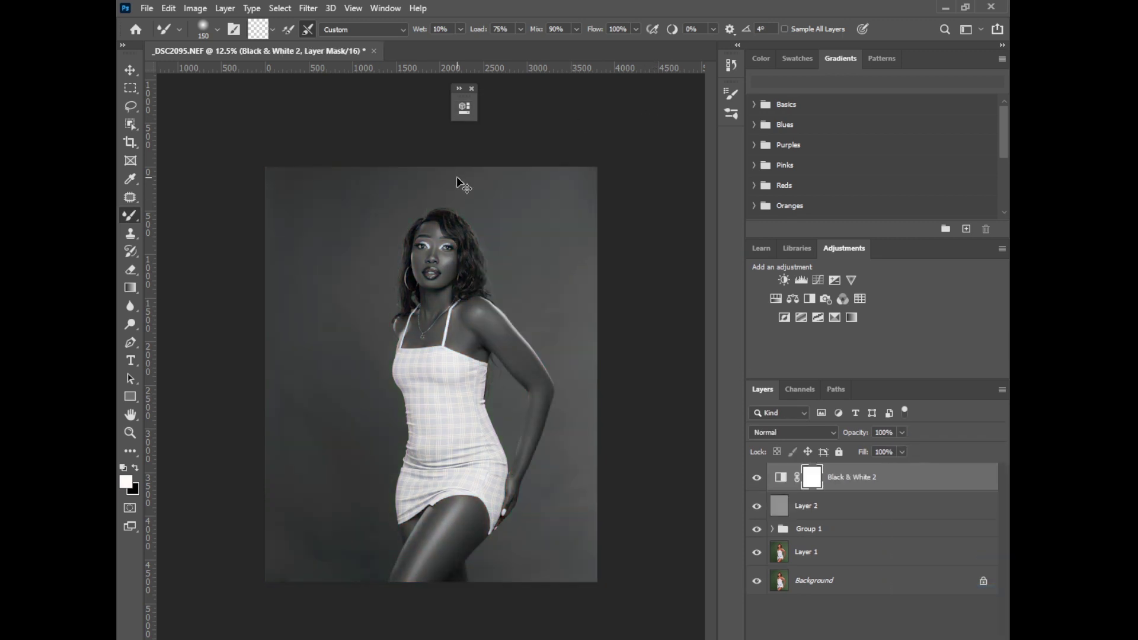
{"action": "key", "text": "ctrl+plus"}
{"action": "key", "text": "ctrl+plus"}
{"action": "key", "text": "ctrl+plus"}
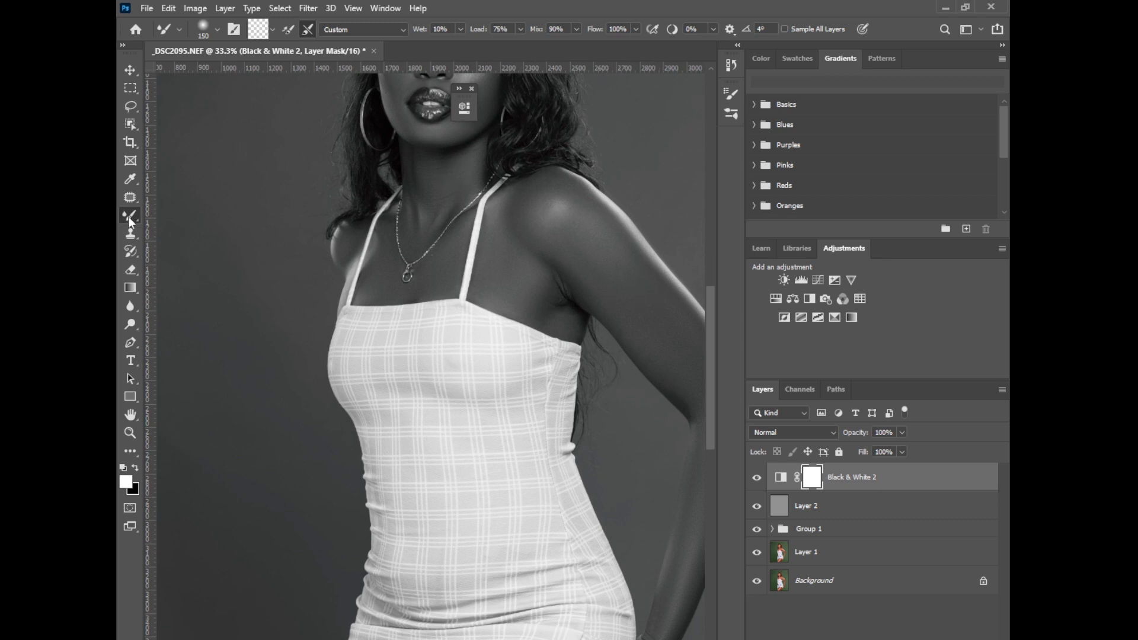
{"action": "left_click_drag", "start_coordinate": [131, 221], "coordinate": [177, 214]}
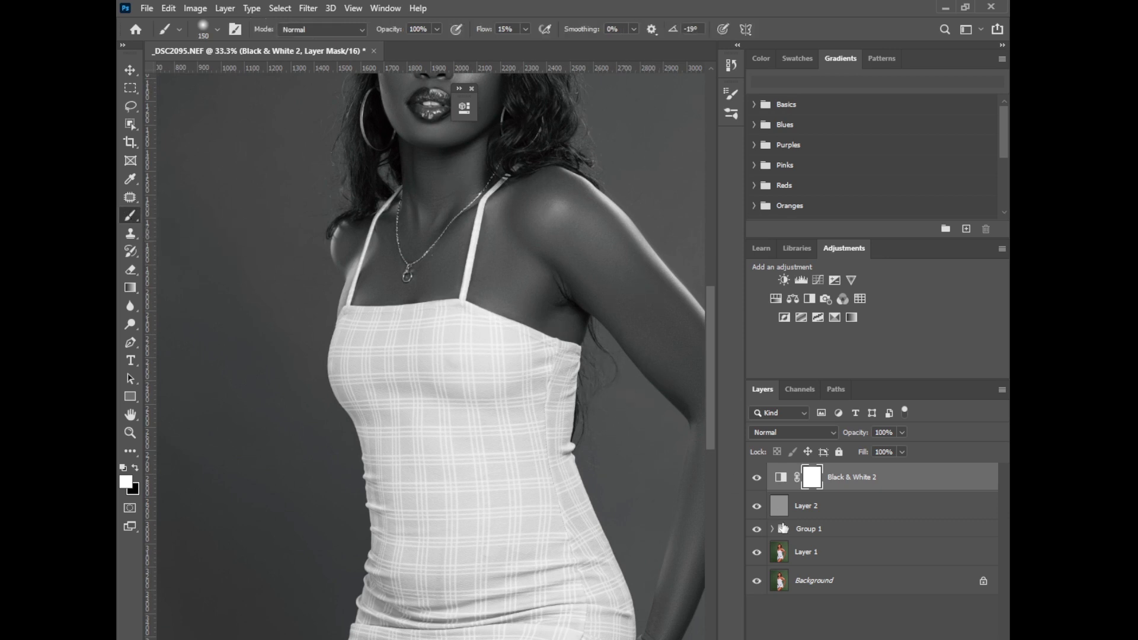
Dodge the skin highlights on the shoulder and face on the gray Soft Light layer with a white brush at size 80 and 1% flow.
{"action": "left_click", "coordinate": [796, 518]}
{"action": "key", "text": "bracketleft"}
{"action": "key", "text": "bracketleft"}
{"action": "key", "text": "bracketleft"}
{"action": "left_click", "coordinate": [525, 29]}
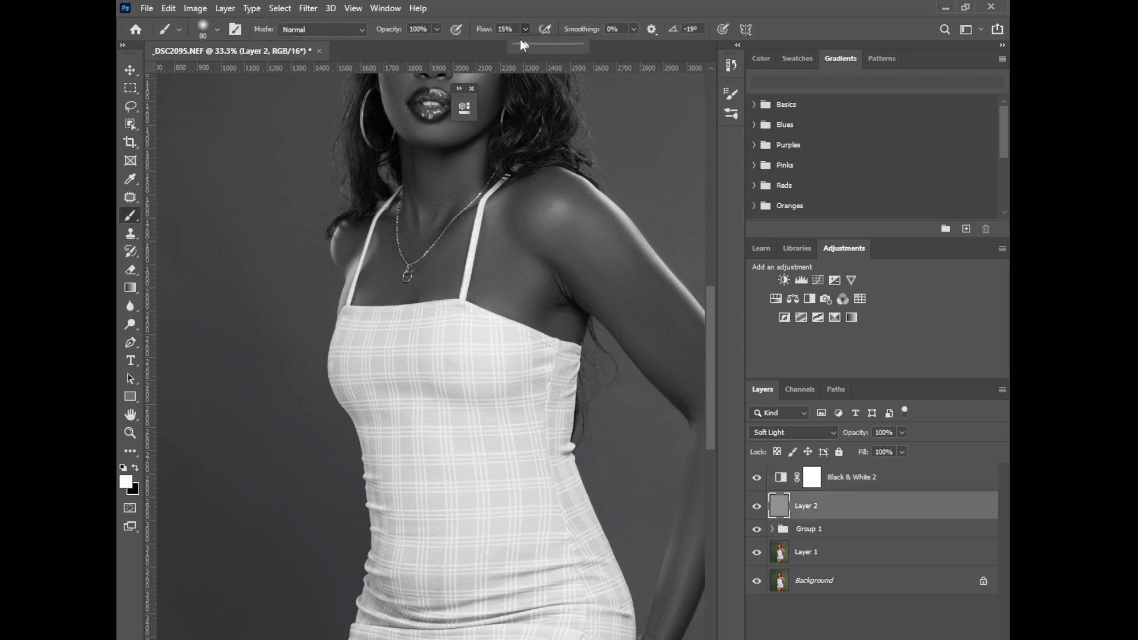
{"action": "left_click_drag", "start_coordinate": [715, 338], "coordinate": [714, 282]}
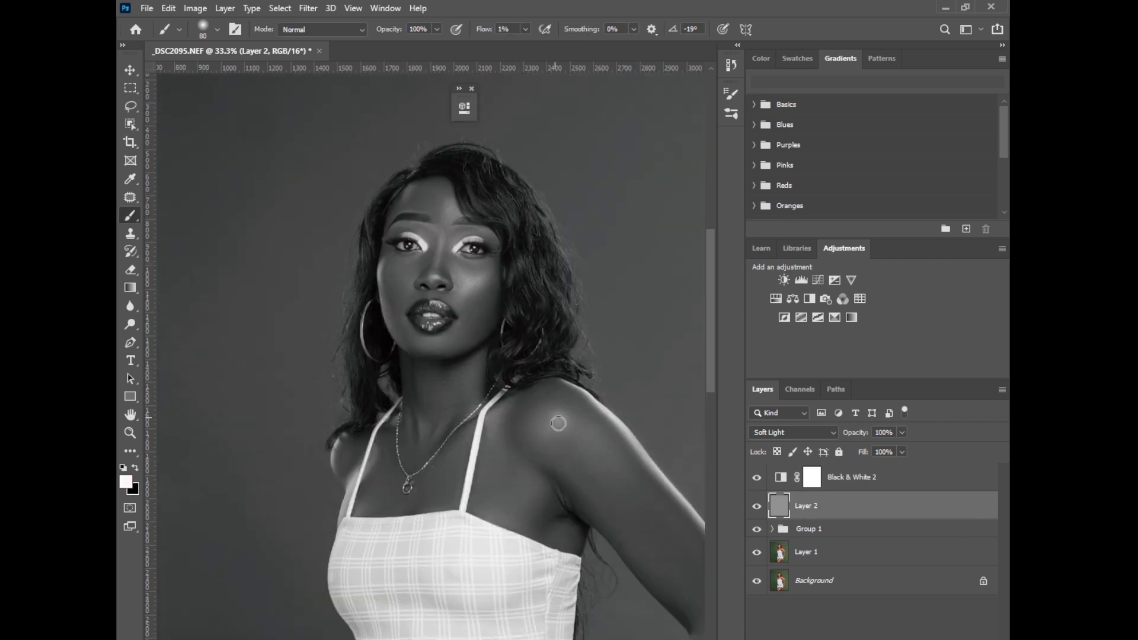
{"action": "mouse_move", "coordinate": [554, 417]}
{"action": "left_mouse_down"}
{"action": "mouse_move", "coordinate": [516, 406]}
{"action": "mouse_move", "coordinate": [491, 415]}
{"action": "left_mouse_up"}
Burn the skin's shadow areas on the gray layer with a black brush, increasing its size to 125.
{"action": "key", "text": "x"}
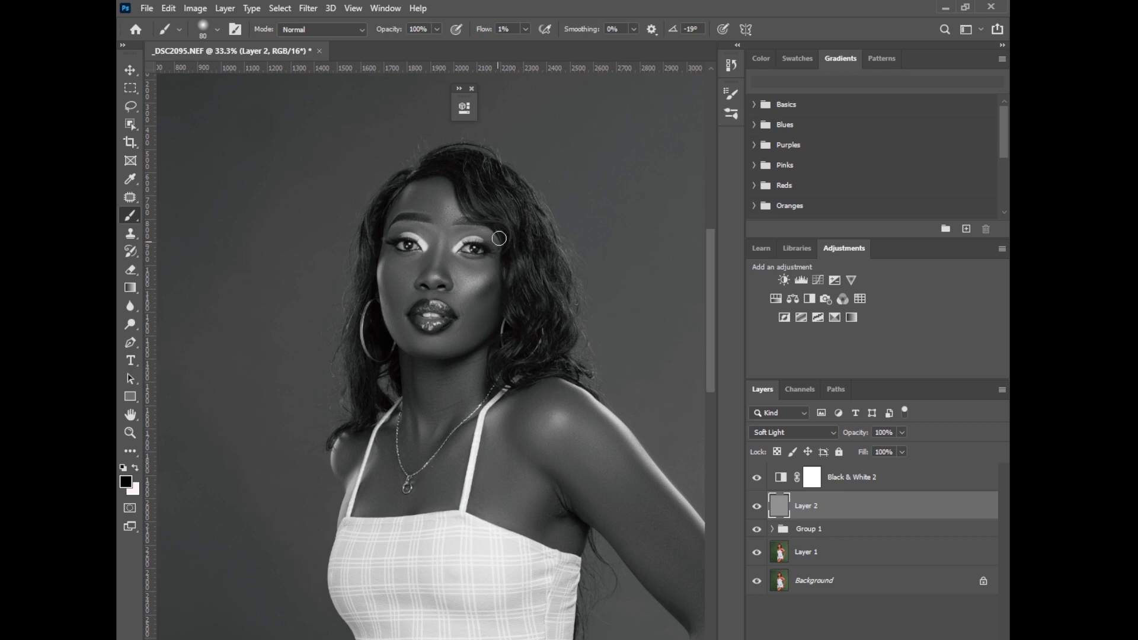
{"action": "key", "text": "bracketleft"}
{"action": "key", "text": "bracketright"}
{"action": "key", "text": "bracketright"}
{"action": "key", "text": "bracketright"}
{"action": "key", "text": "bracketright"}
{"action": "key", "text": "bracketright"}
Clean up the facial skin, including the forehead, on Group 1's texture layer with the Clone Stamp at size 30.
{"action": "left_click", "coordinate": [804, 531]}
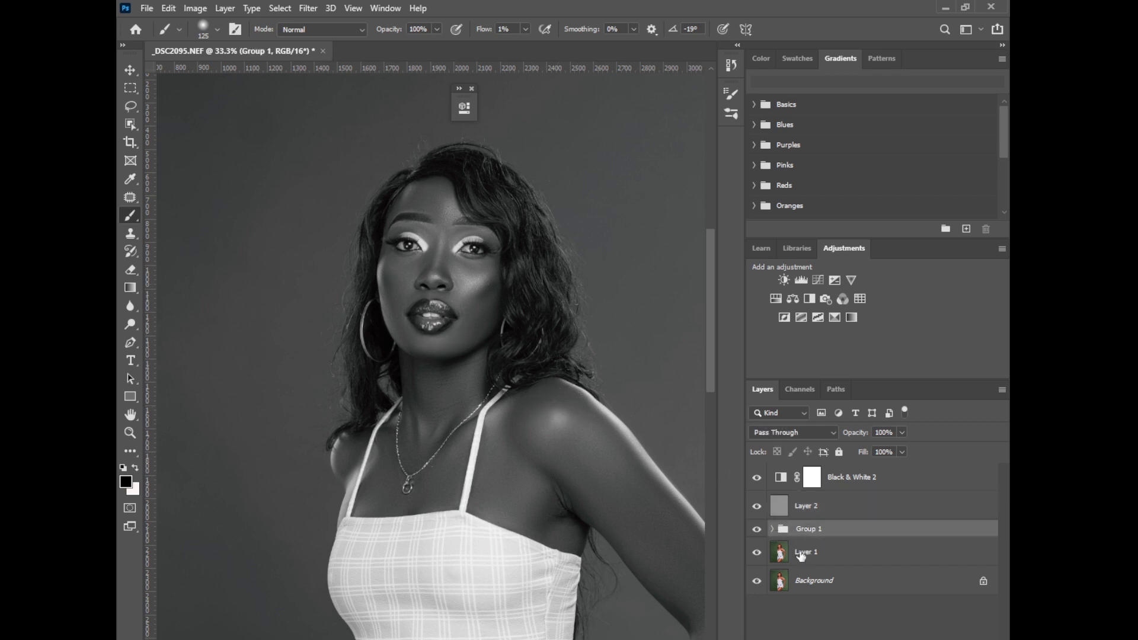
{"action": "left_click", "coordinate": [773, 529]}
{"action": "left_click", "coordinate": [823, 581]}
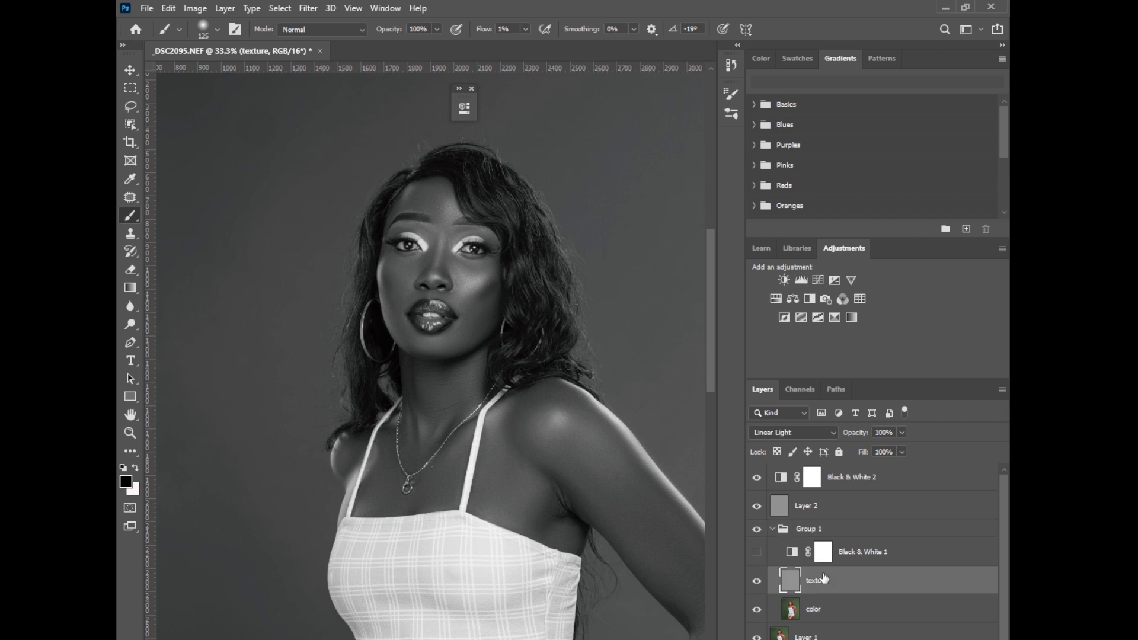
{"action": "key", "text": "ctrl+plus"}
{"action": "key", "text": "ctrl+plus"}
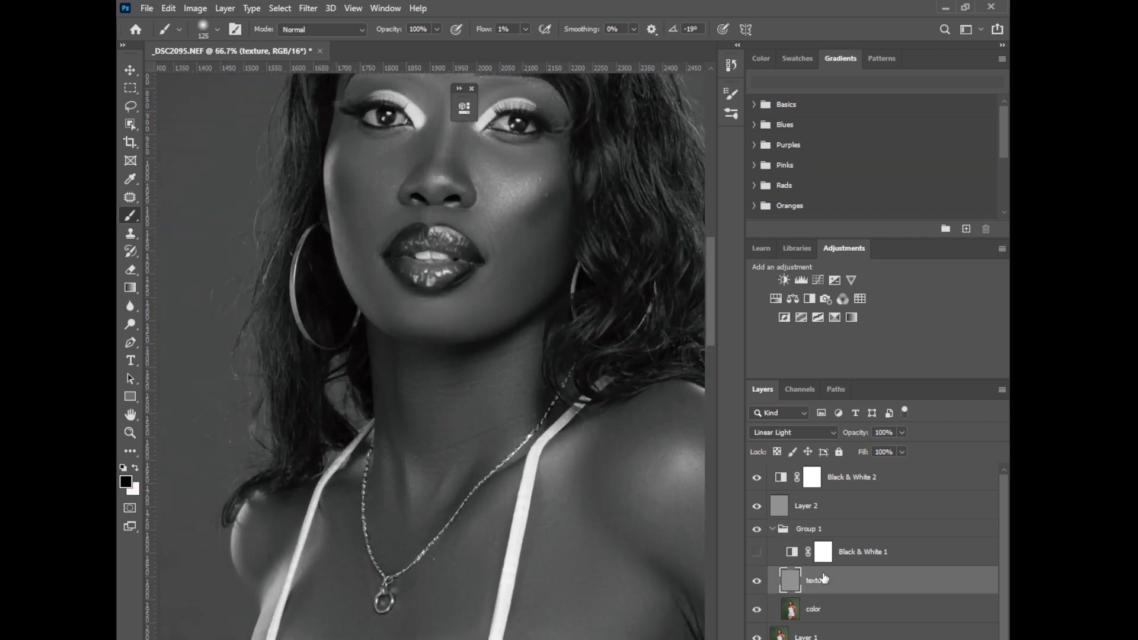
{"action": "left_click", "coordinate": [128, 233]}
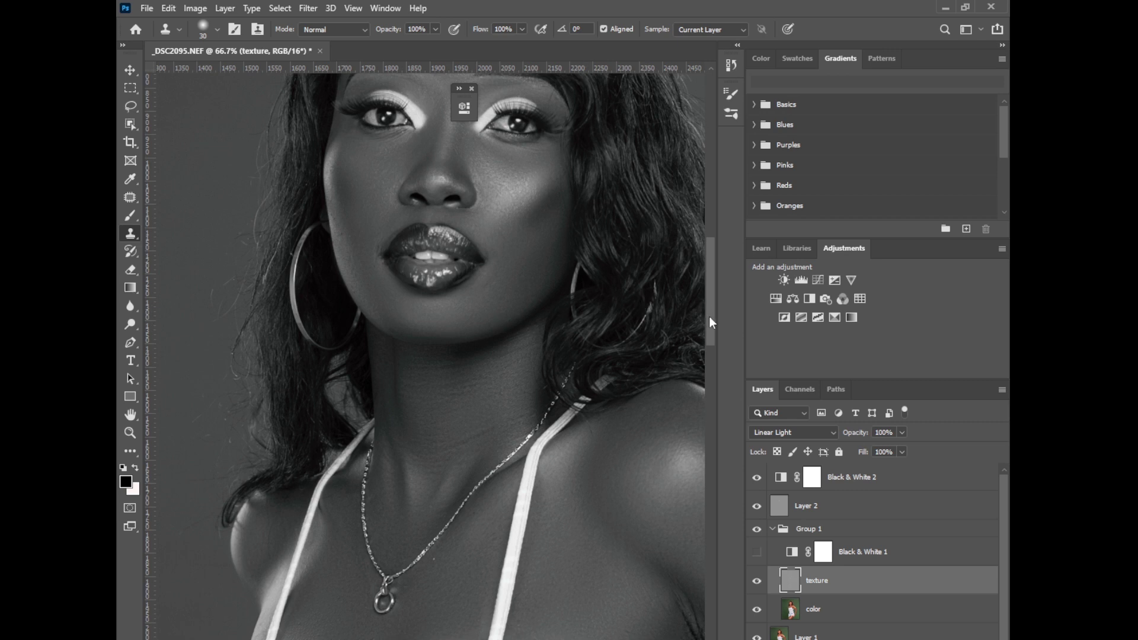
{"action": "scroll", "coordinate": [490, 373], "scroll_direction": "up", "scroll_amount": 3}
{"action": "mouse_move", "coordinate": [348, 344]}
{"action": "left_mouse_down"}
{"action": "mouse_move", "coordinate": [368, 308]}
{"action": "mouse_move", "coordinate": [345, 326]}
{"action": "left_mouse_up"}
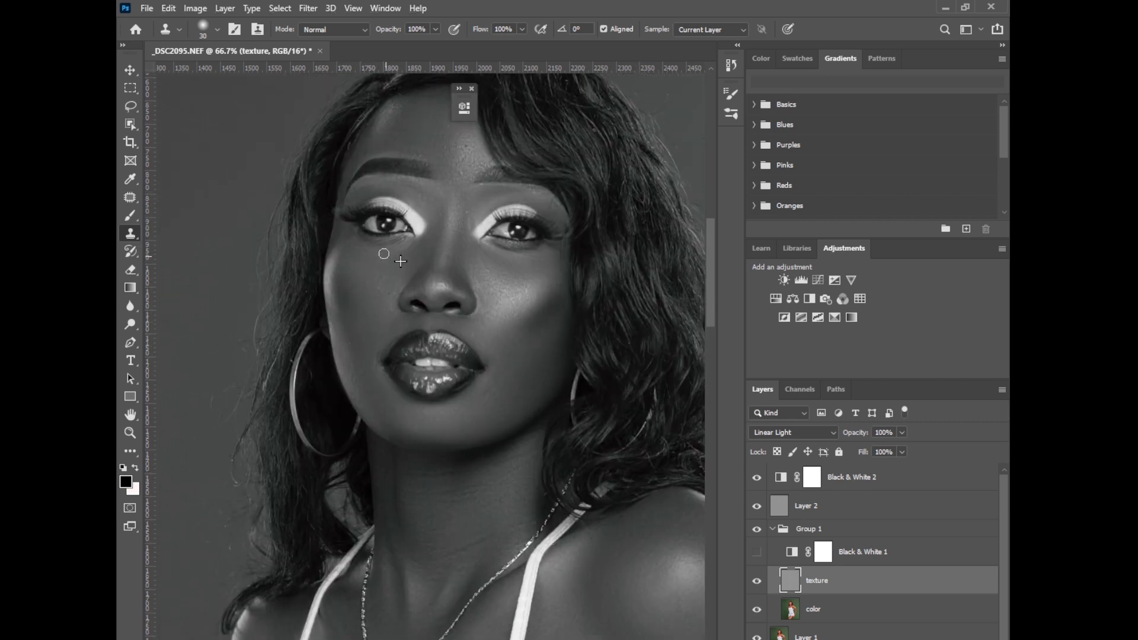
{"action": "left_click", "coordinate": [475, 180], "text": "alt"}
{"action": "mouse_move", "coordinate": [460, 174]}
{"action": "left_mouse_down"}
{"action": "mouse_move", "coordinate": [468, 147]}
{"action": "mouse_move", "coordinate": [445, 147]}
{"action": "mouse_move", "coordinate": [425, 170]}
{"action": "left_mouse_up"}
{"action": "left_click", "coordinate": [473, 91]}
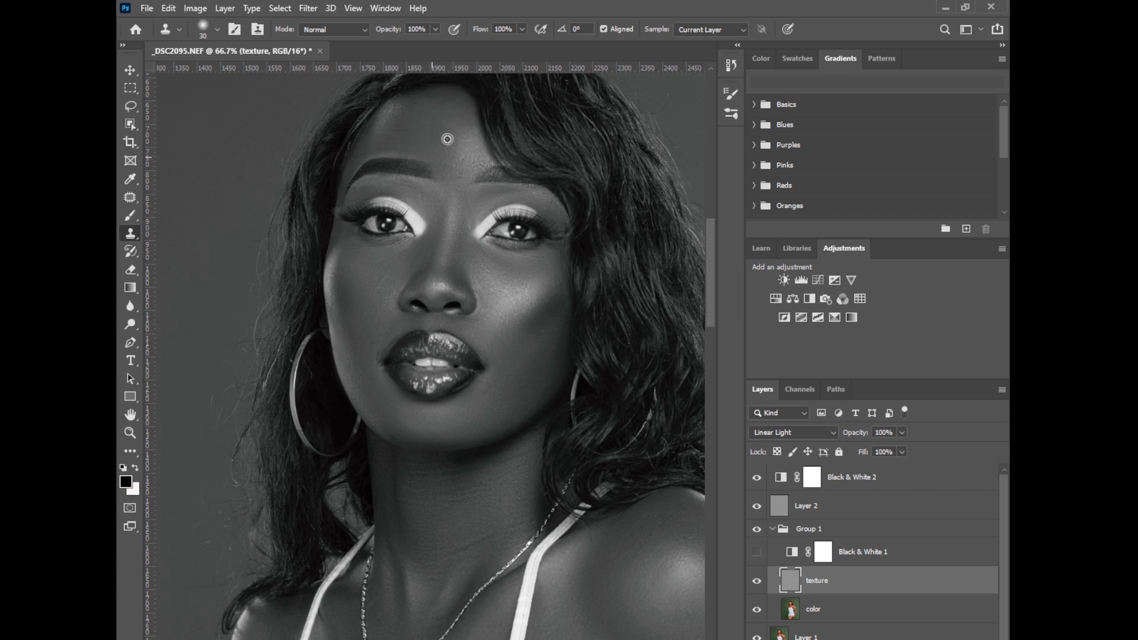
Hide the Black & White 2 layer to review the portrait in color and open the gray layer's opacity setting.
{"action": "key", "text": "ctrl+minus"}
{"action": "key", "text": "ctrl+minus"}
{"action": "key", "text": "ctrl+minus"}
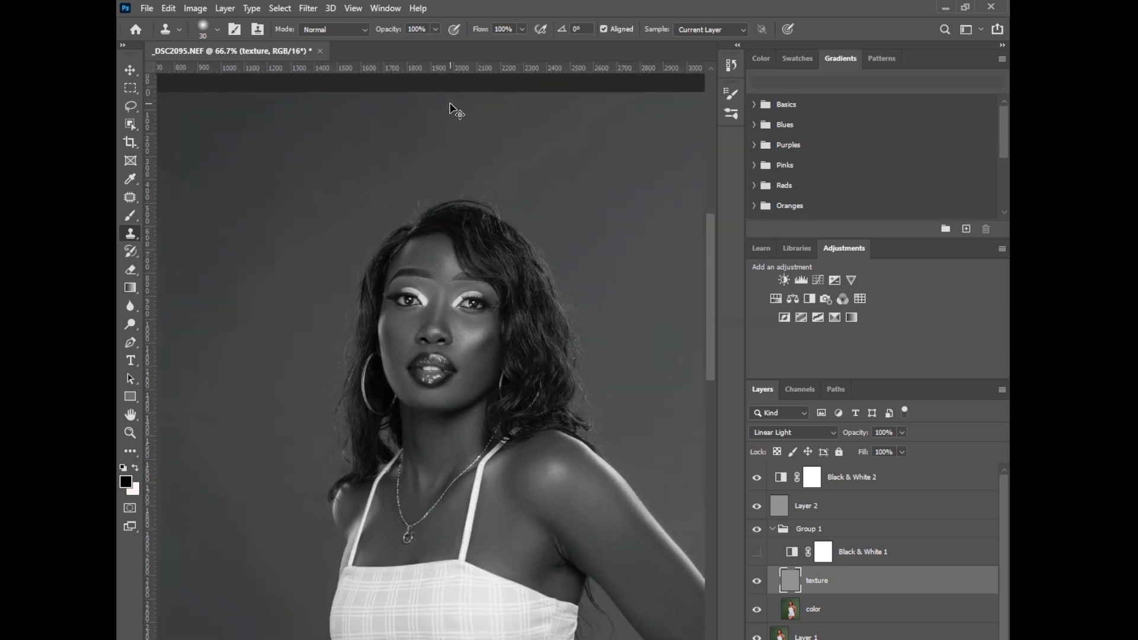
{"action": "key", "text": "ctrl+minus"}
{"action": "left_click", "coordinate": [757, 477]}
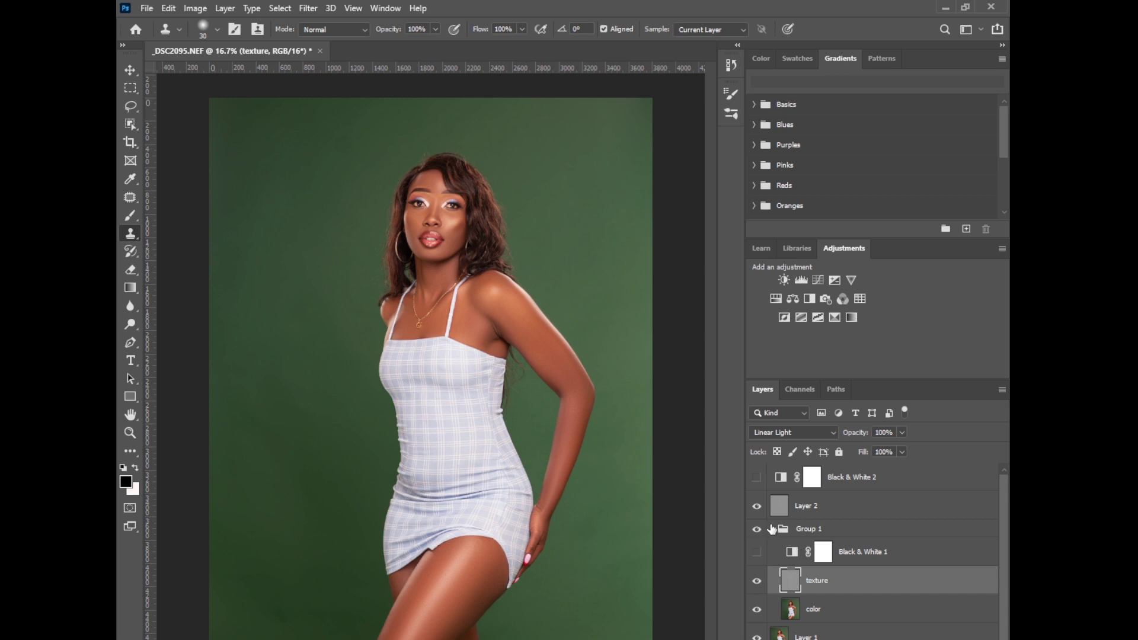
{"action": "left_click", "coordinate": [809, 508]}
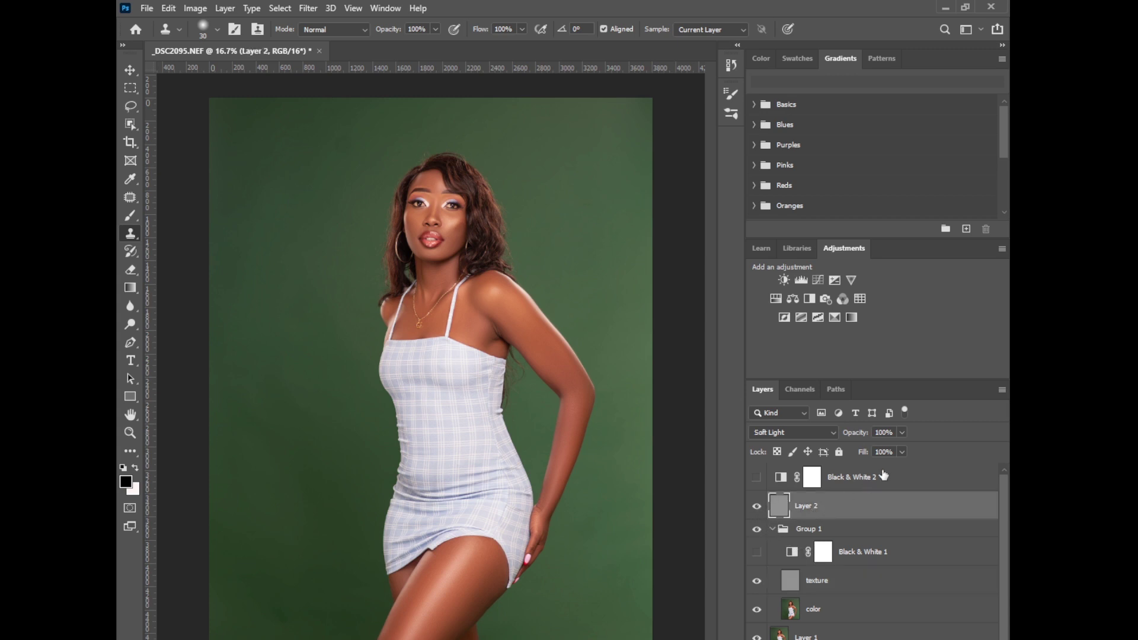
{"action": "left_click", "coordinate": [902, 432]}
Merge all layers into the Background and duplicate it as a new layer.
{"action": "left_click", "coordinate": [842, 473]}
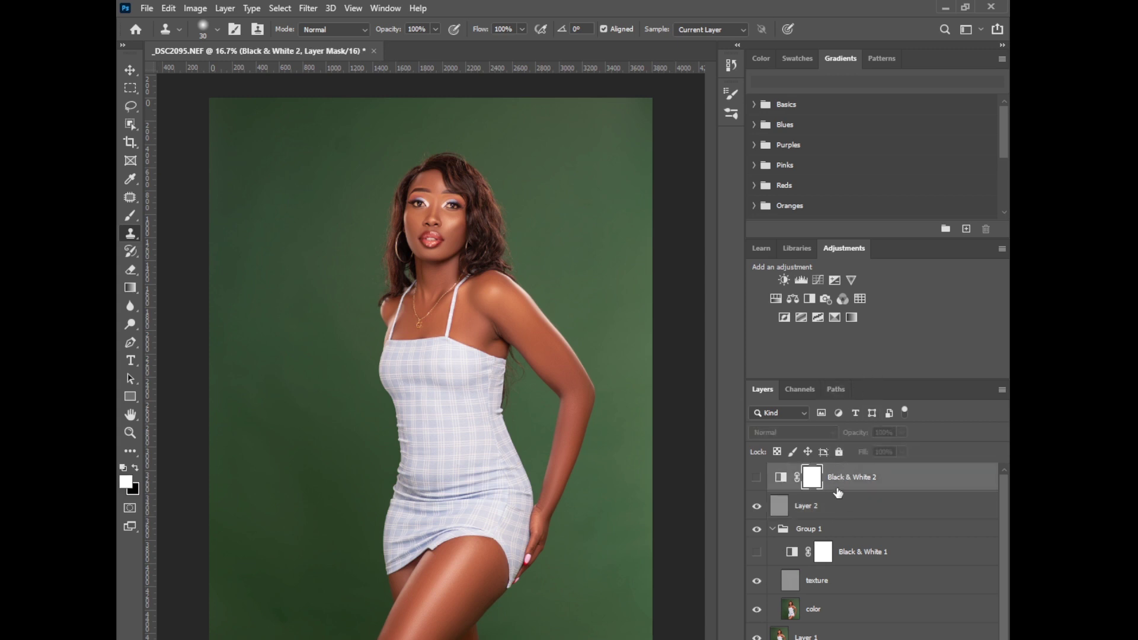
{"action": "left_click", "coordinate": [830, 635], "text": "shift"}
{"action": "right_click", "coordinate": [817, 633]}
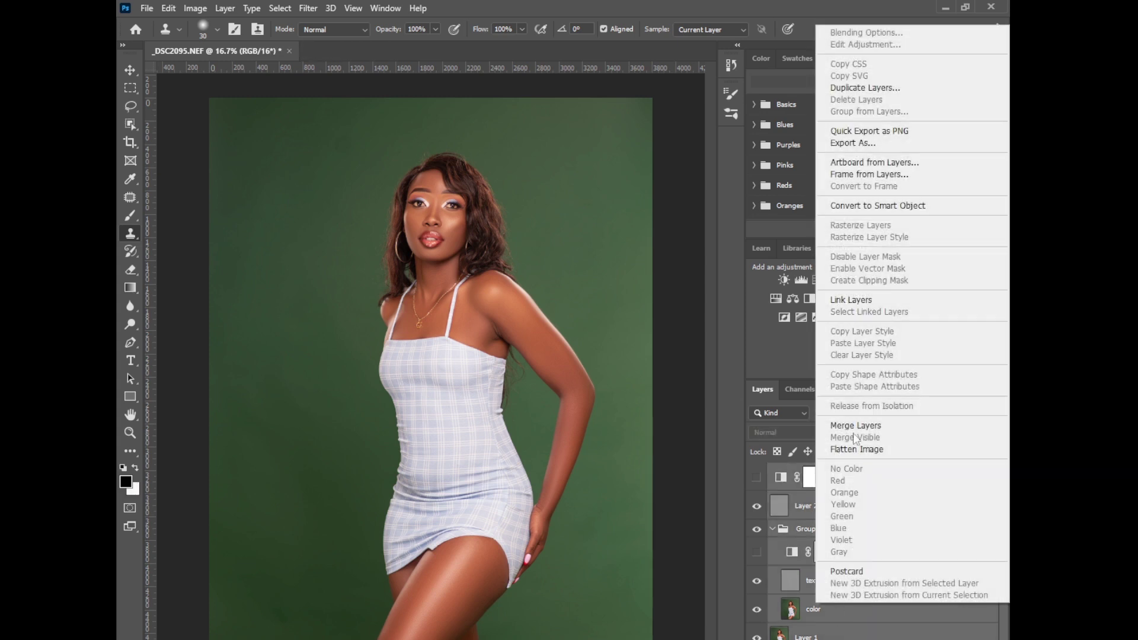
{"action": "left_click", "coordinate": [856, 426]}
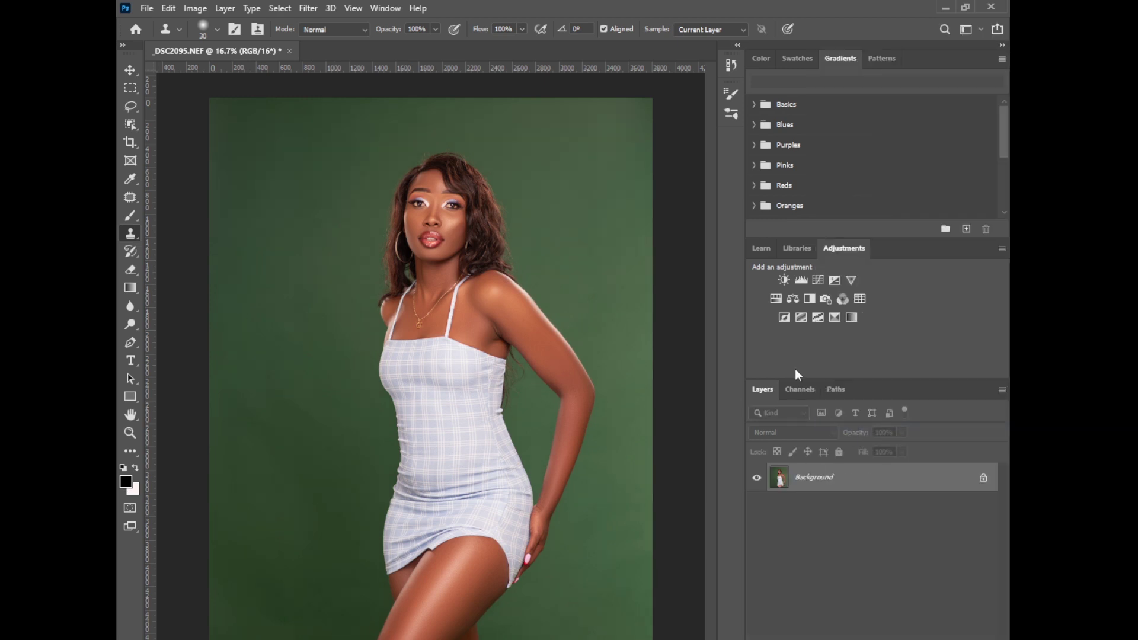
{"action": "key", "text": "ctrl+j"}
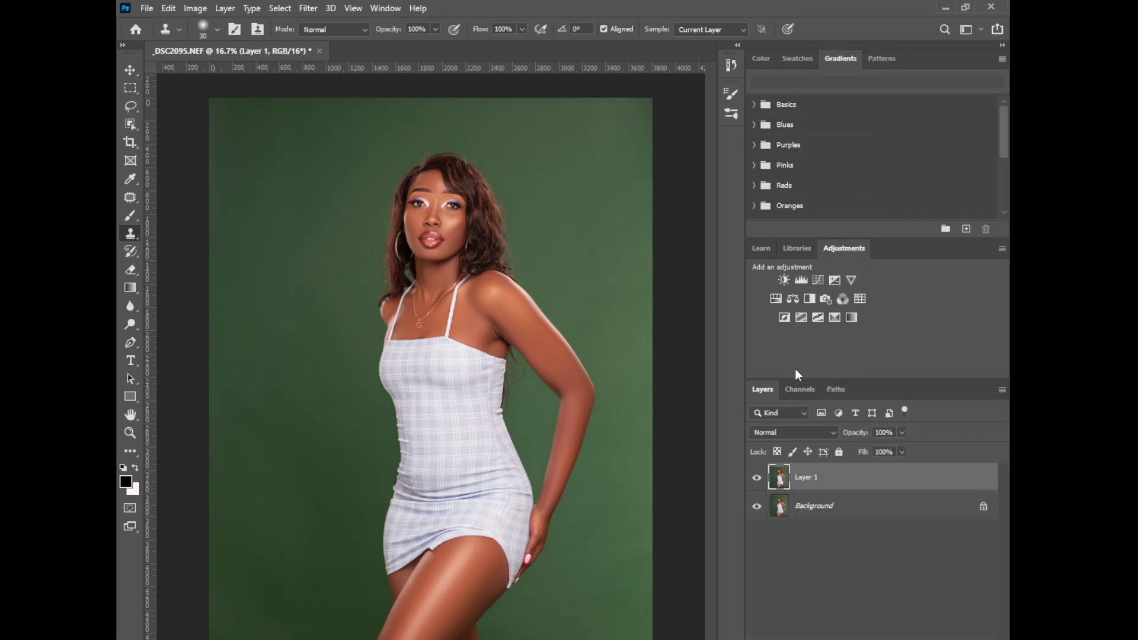
Select the subject on the duplicate layer and turn the selection into a layer mask.
{"action": "left_click", "coordinate": [282, 12]}
{"action": "left_click", "coordinate": [306, 188]}
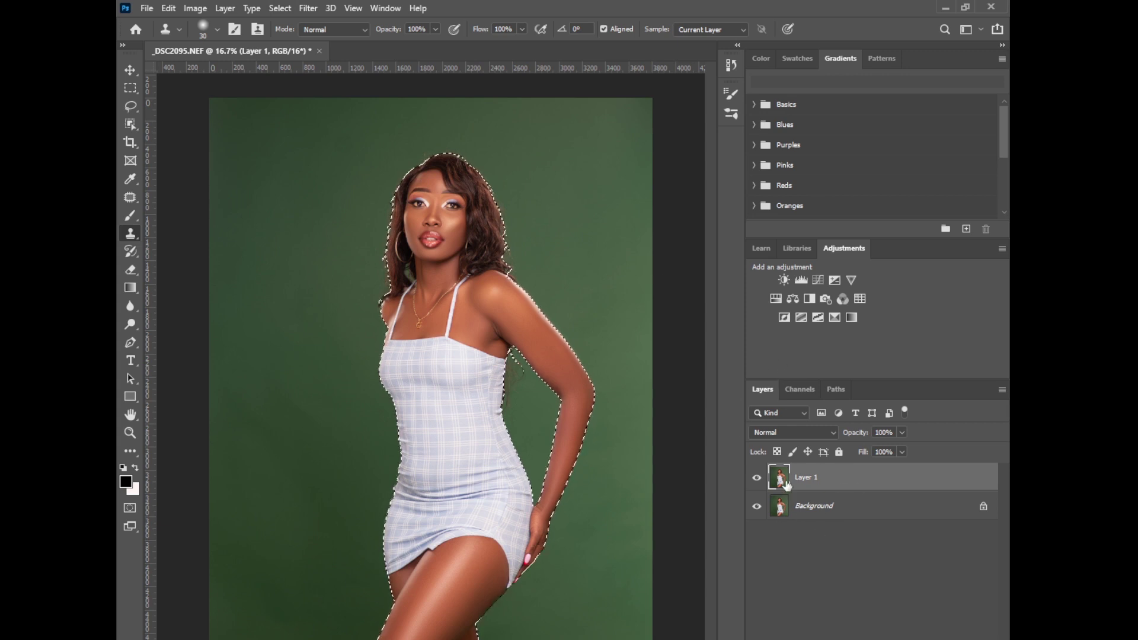
{"action": "left_click", "coordinate": [824, 636]}
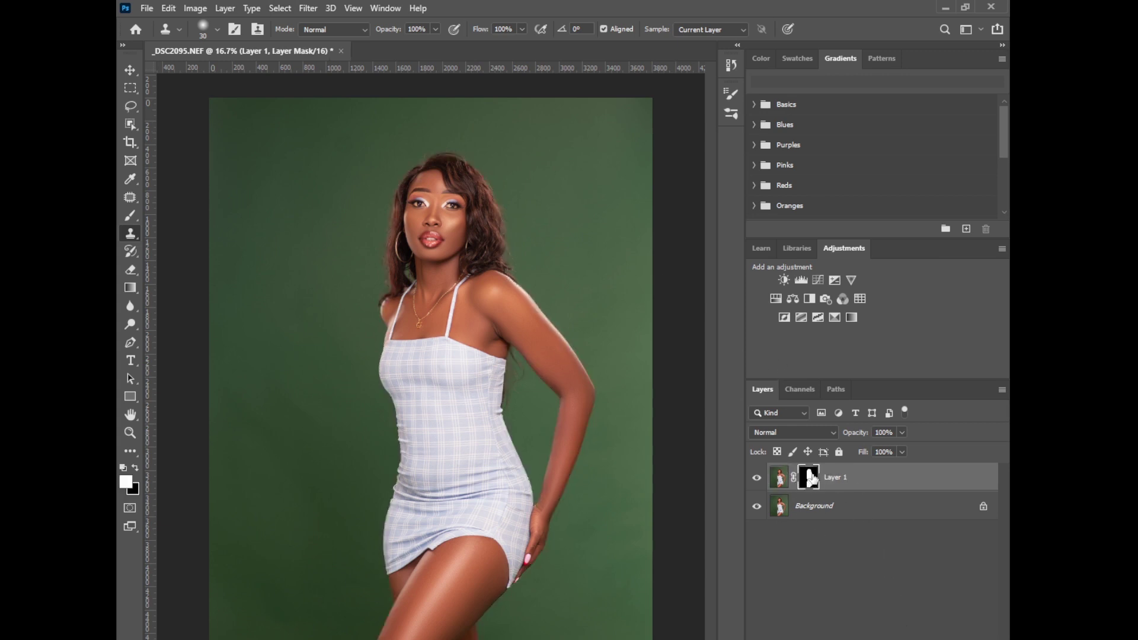
Add a layer beneath the masked subject and fill it with a horizontal linear gradient between two greens sampled from the backdrop's opposite sides.
{"action": "left_click", "coordinate": [836, 513]}
{"action": "key", "text": "ctrl+shift+alt+n"}
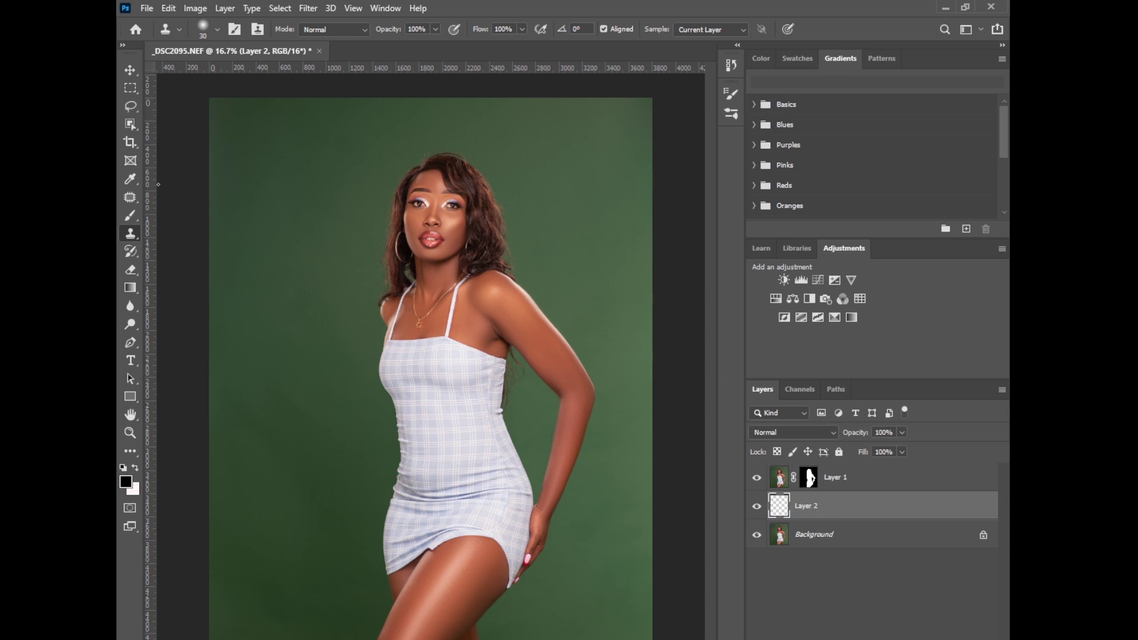
{"action": "left_click", "coordinate": [131, 288]}
{"action": "left_click", "coordinate": [221, 34]}
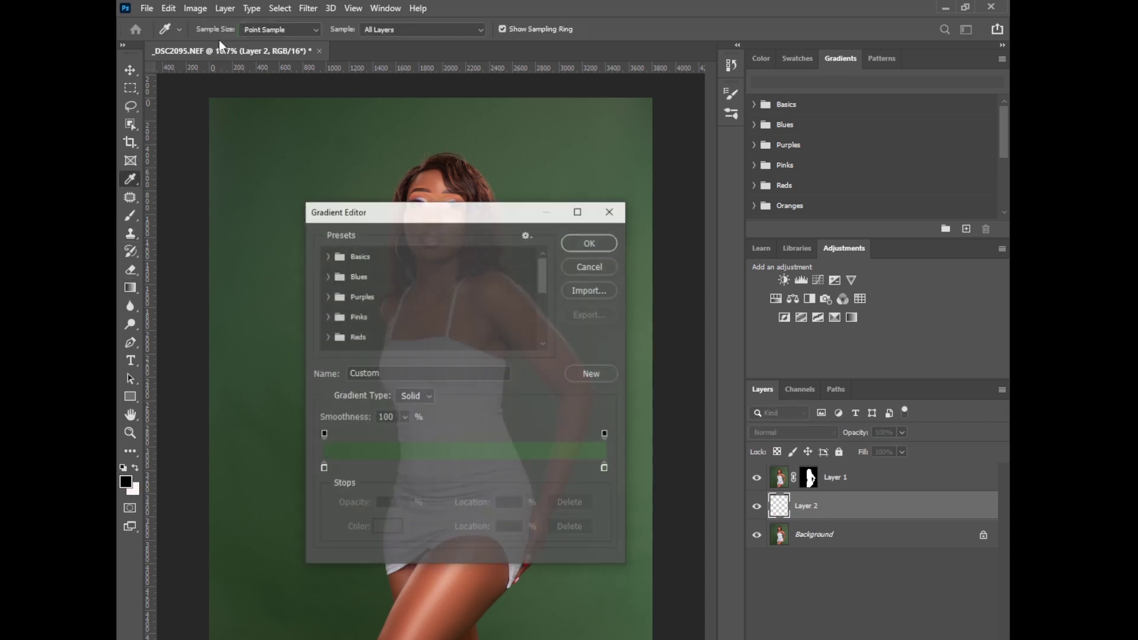
{"action": "left_click", "coordinate": [323, 468]}
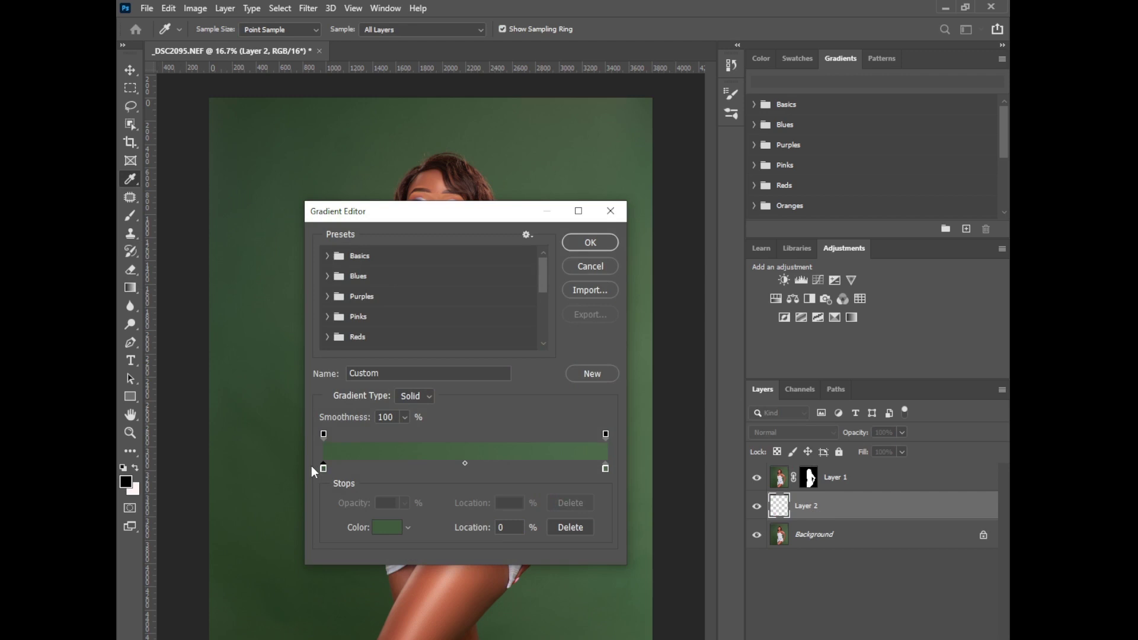
{"action": "left_click", "coordinate": [215, 203]}
{"action": "left_click", "coordinate": [605, 468]}
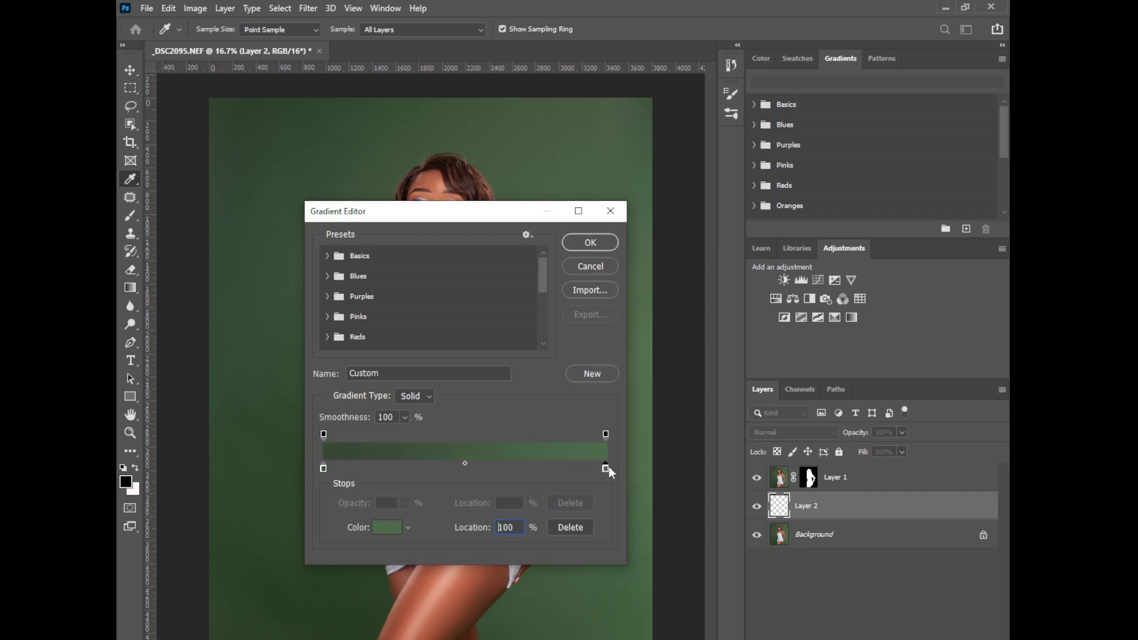
{"action": "left_click", "coordinate": [606, 141]}
{"action": "left_click", "coordinate": [595, 245]}
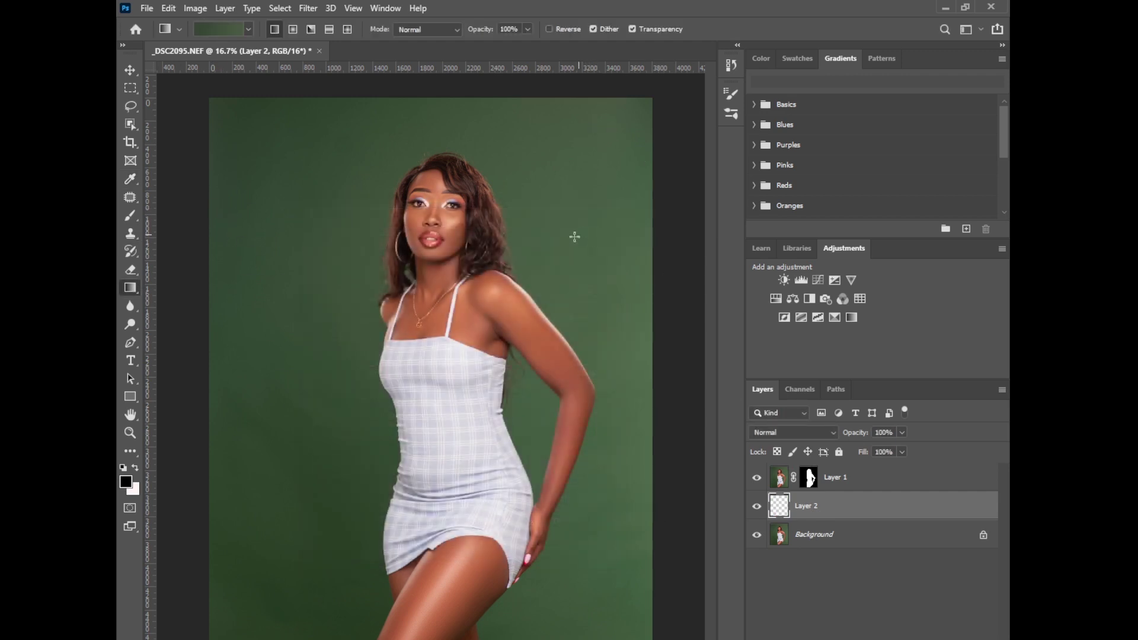
{"action": "left_click_drag", "start_coordinate": [210, 380], "coordinate": [662, 368]}
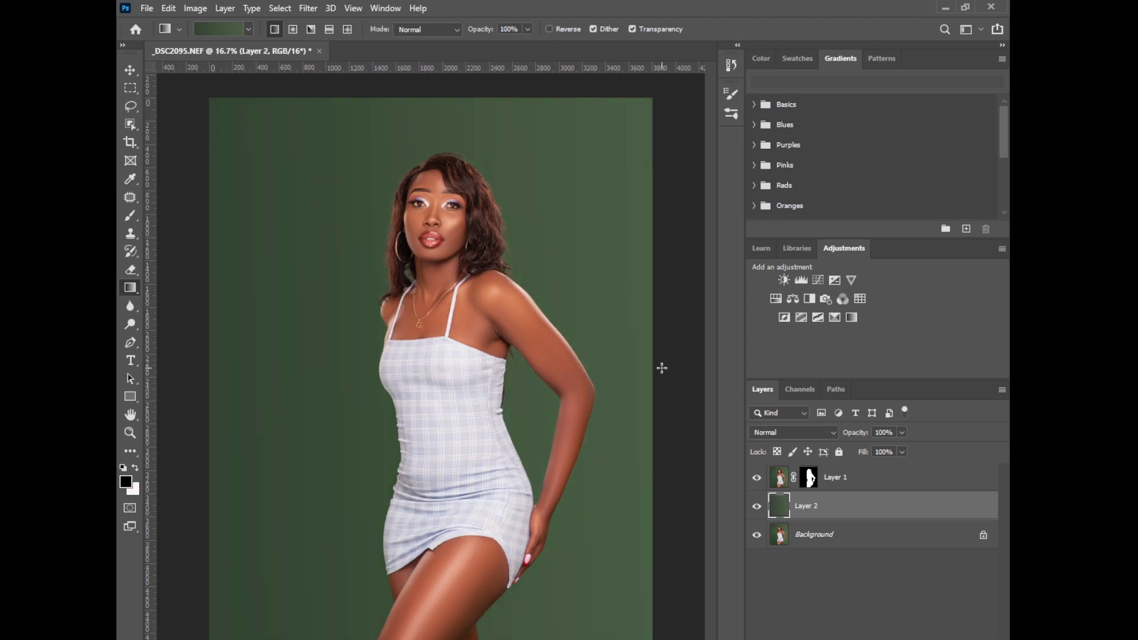
Group the masked subject layer with the gradient layer and set the group's opacity to 50%.
{"action": "left_click", "coordinate": [843, 484], "text": "ctrl"}
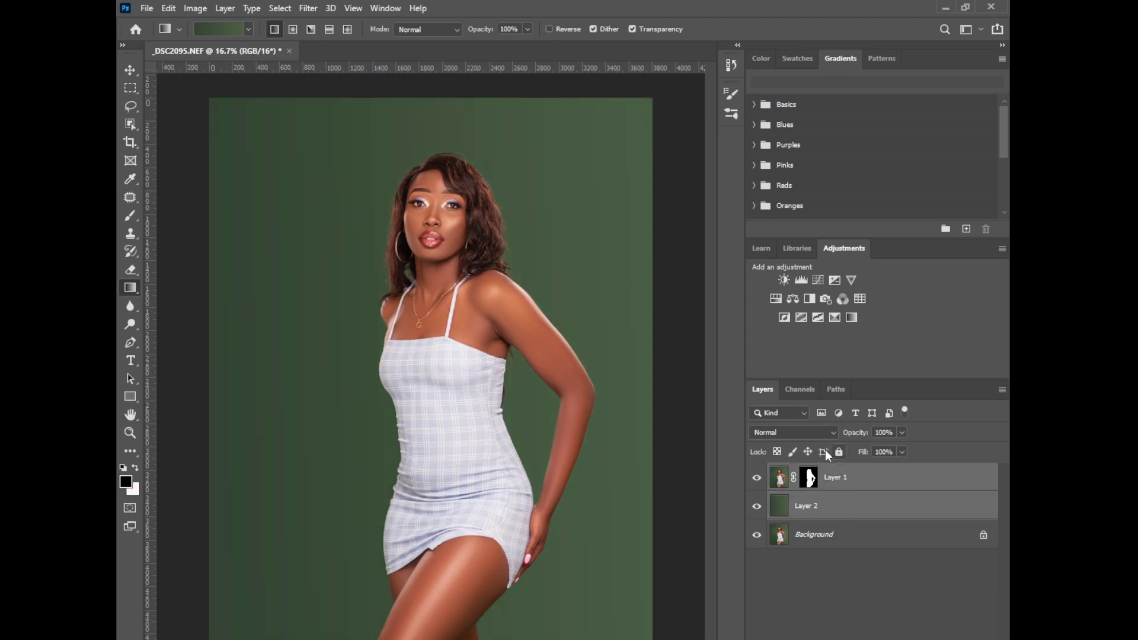
{"action": "key", "text": "ctrl+g"}
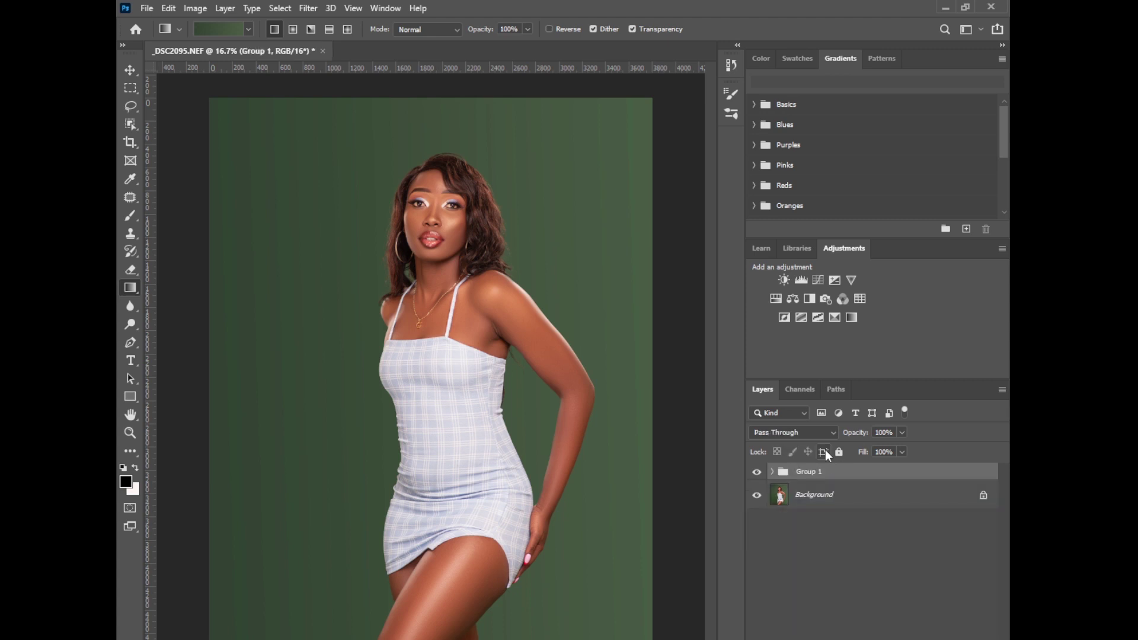
{"action": "left_click", "coordinate": [902, 434]}
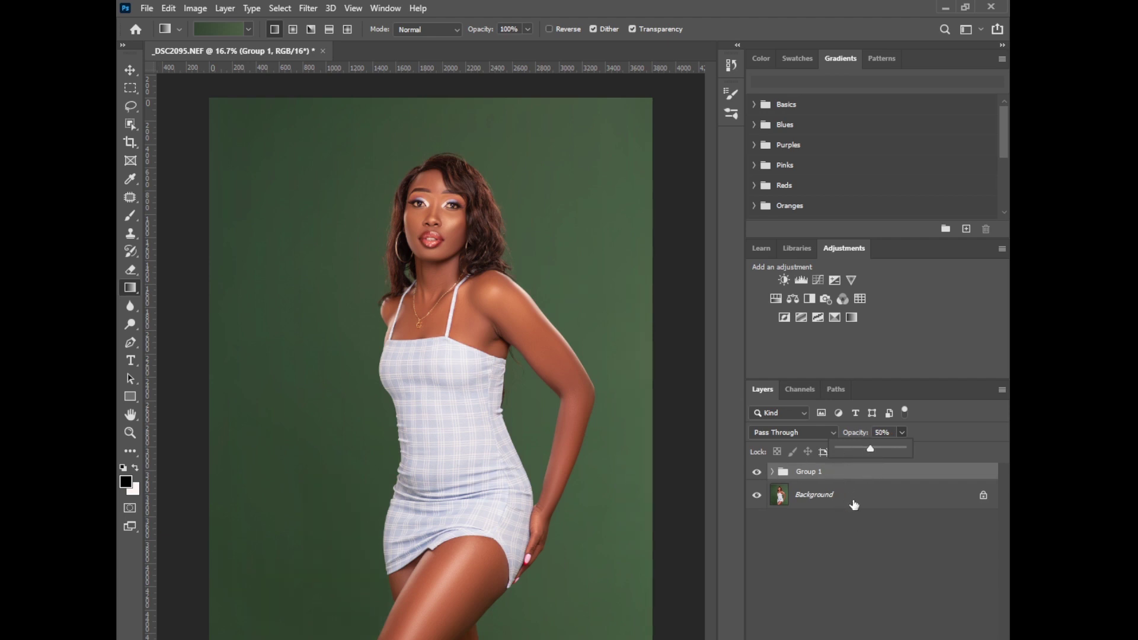
Add a Selective Color adjustment layer and set its Blacks to Yellow -1% and Black +4%.
{"action": "left_click", "coordinate": [893, 639]}
{"action": "left_click", "coordinate": [925, 639]}
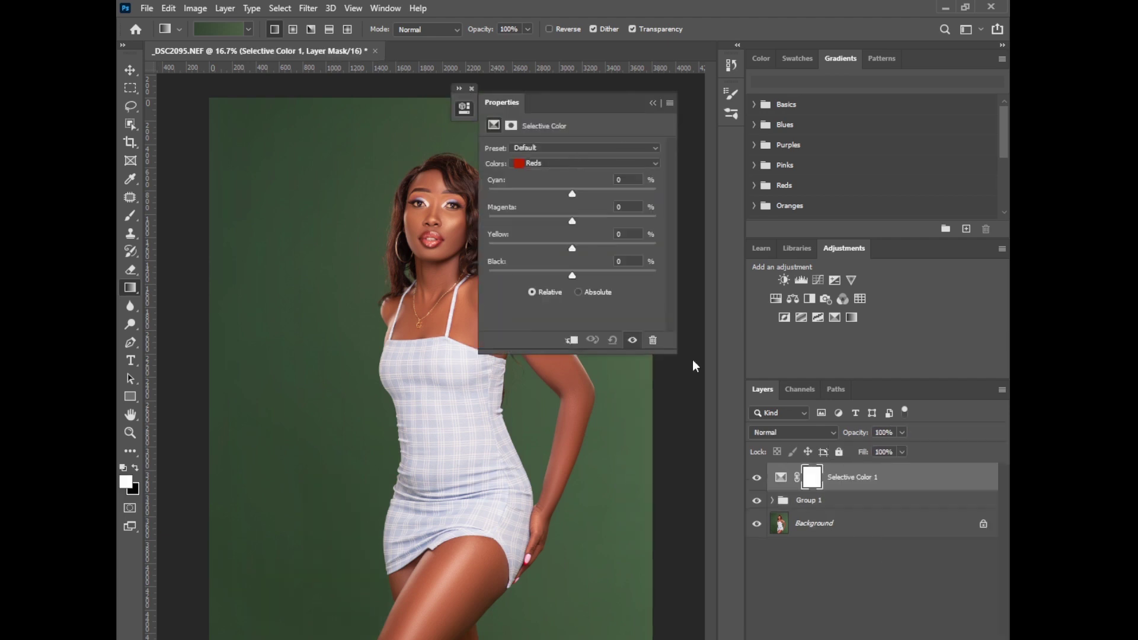
{"action": "left_click", "coordinate": [553, 165]}
{"action": "left_click", "coordinate": [543, 260]}
{"action": "left_click_drag", "start_coordinate": [573, 278], "coordinate": [581, 274]}
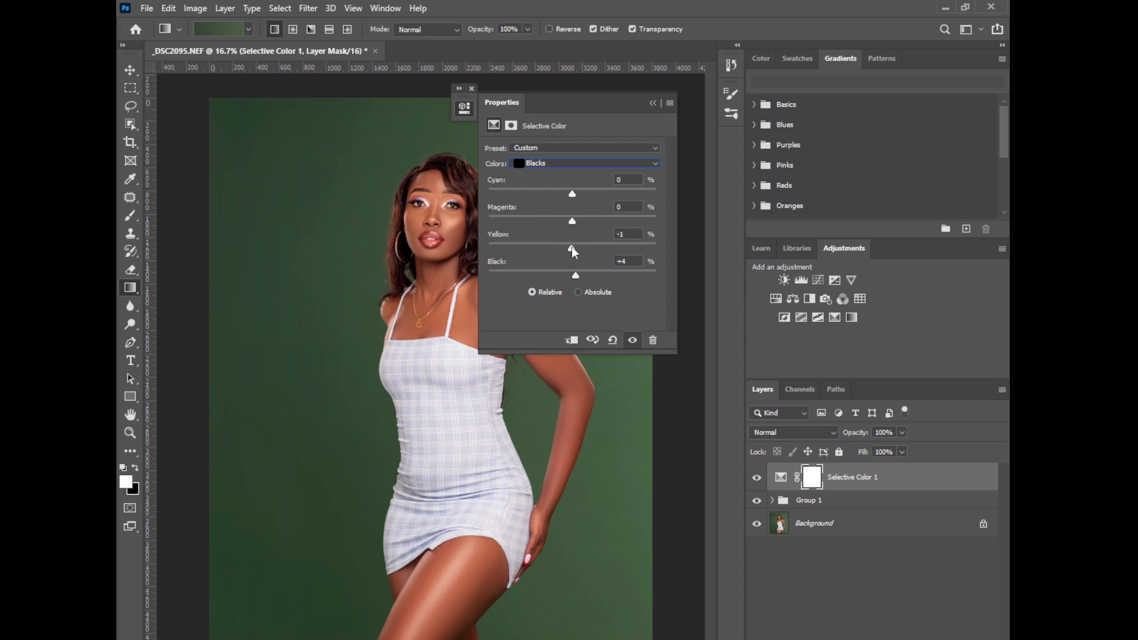
Set the Reds of the Selective Color adjustment to Cyan -9% and Yellow -3%.
{"action": "left_click", "coordinate": [571, 165]}
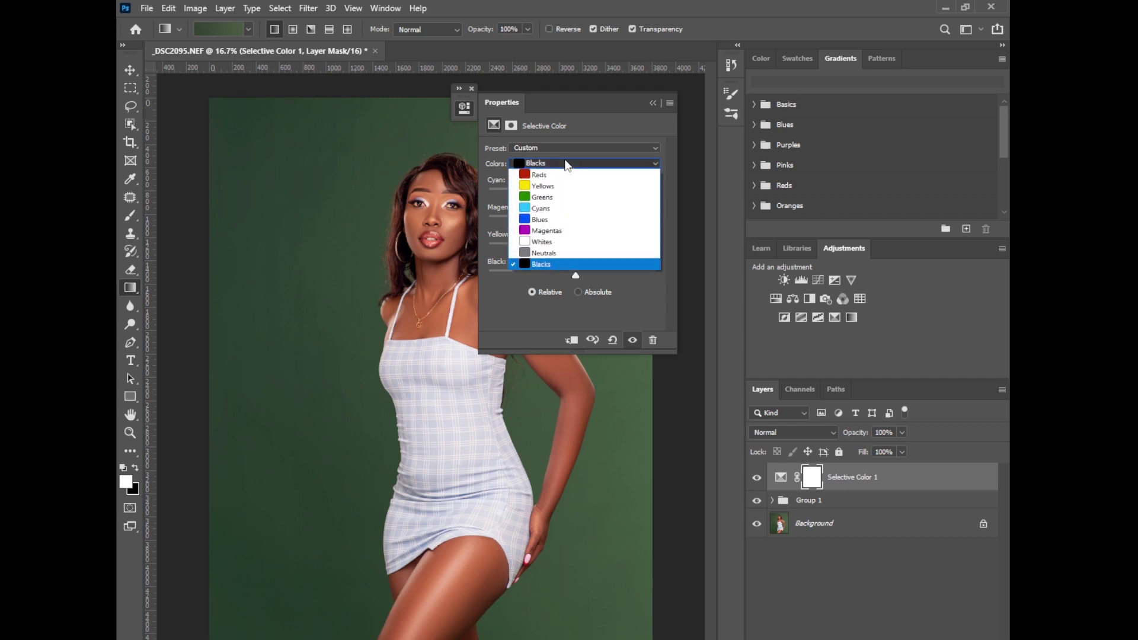
{"action": "left_click", "coordinate": [550, 166]}
{"action": "left_click_drag", "start_coordinate": [571, 192], "coordinate": [570, 193]}
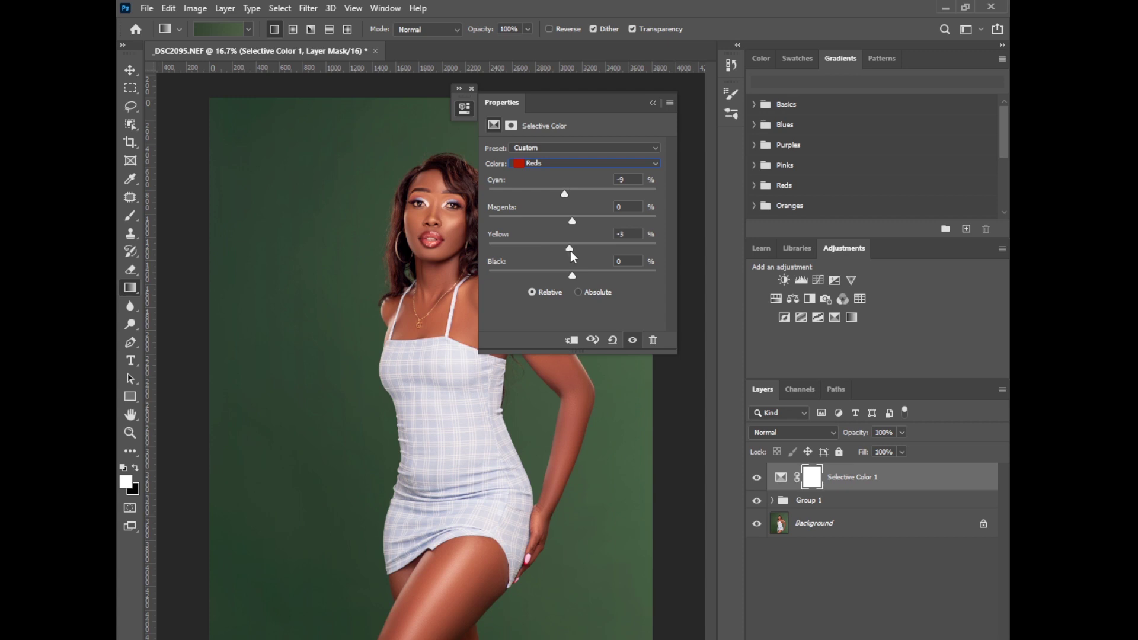
In the Selective Color Yellows, lower Cyan slightly and raise Yellow slightly, and collapse the adjustment's settings.
{"action": "left_click", "coordinate": [555, 164]}
{"action": "left_click", "coordinate": [543, 181]}
{"action": "left_click_drag", "start_coordinate": [571, 194], "coordinate": [564, 198]}
{"action": "left_click_drag", "start_coordinate": [570, 246], "coordinate": [575, 248]}
{"action": "left_click", "coordinate": [653, 104]}
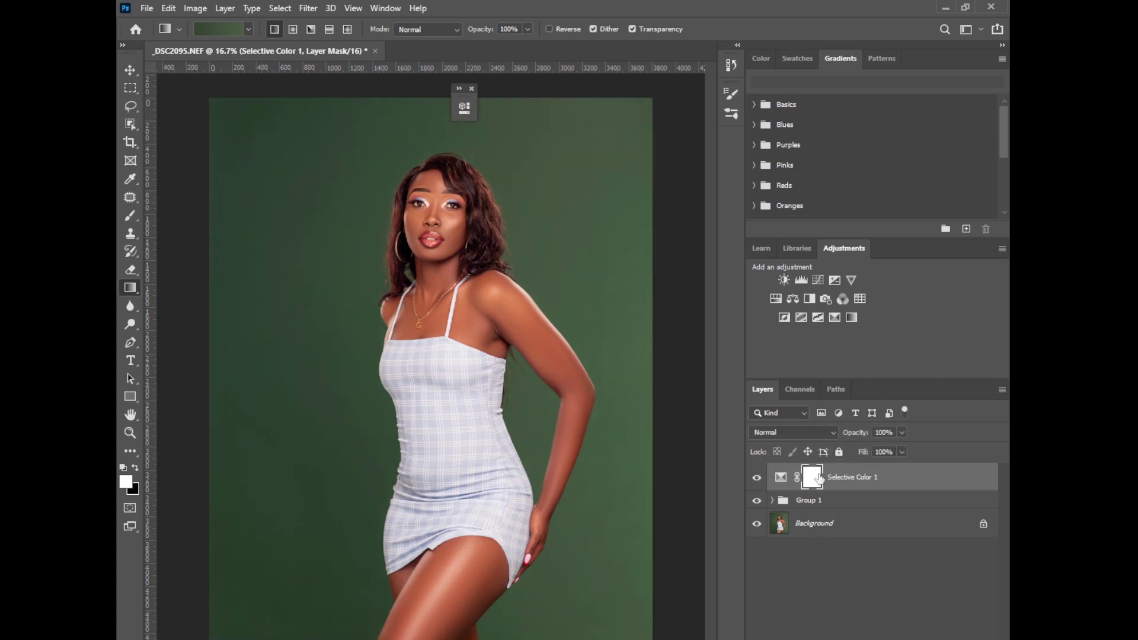
Stamp all visible layers into a new layer above the Selective Color adjustment.
{"action": "left_click", "coordinate": [824, 524]}
{"action": "left_click", "coordinate": [824, 501]}
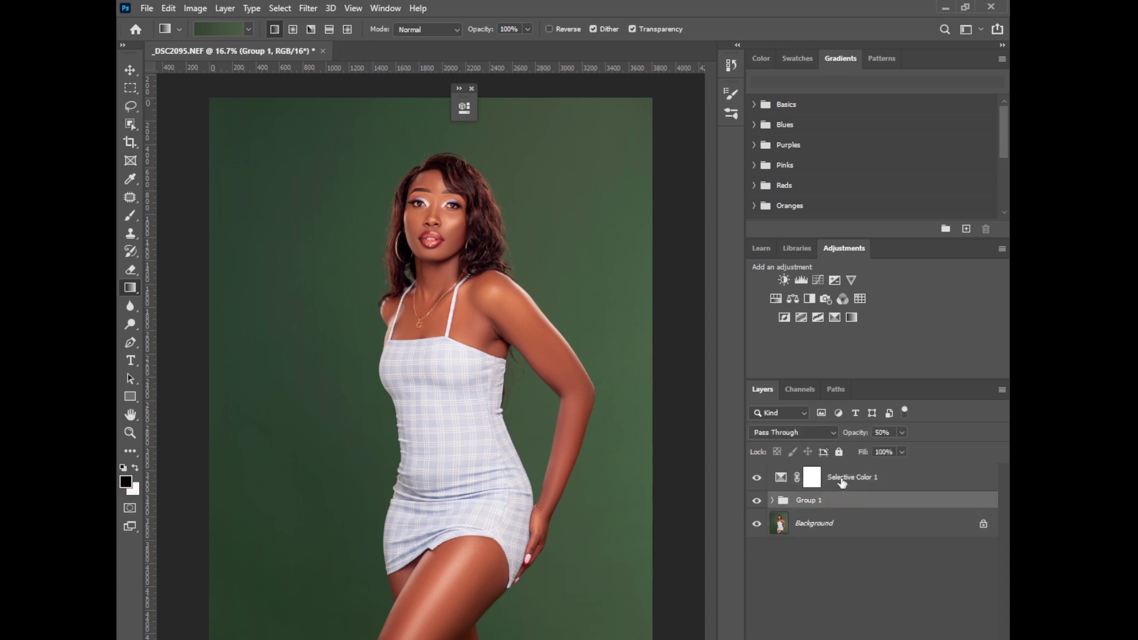
{"action": "left_click", "coordinate": [845, 487]}
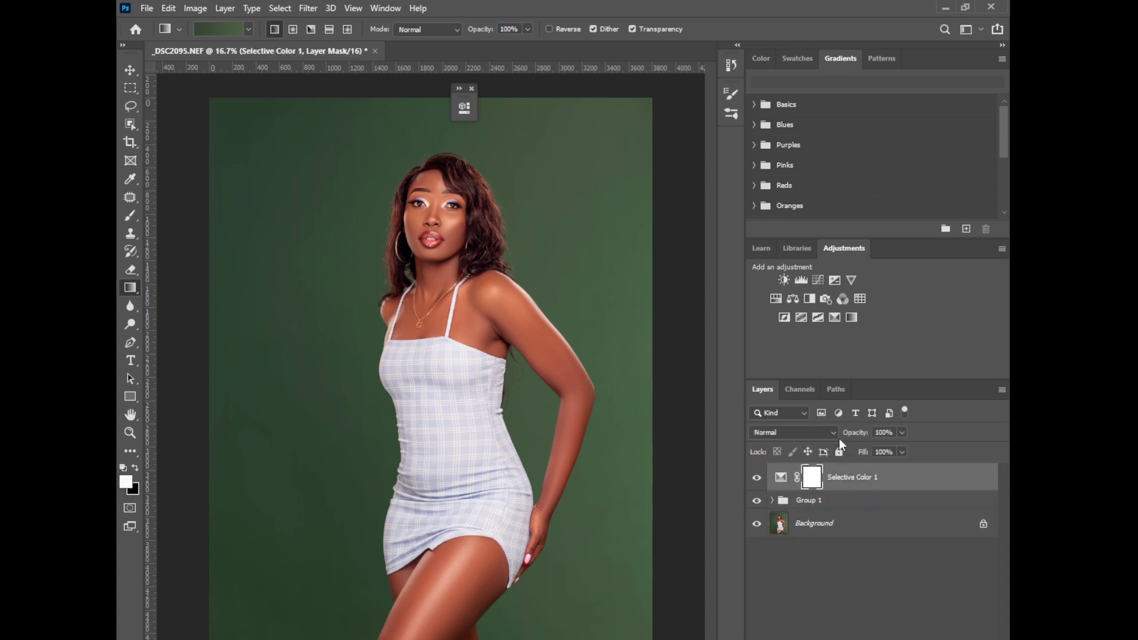
{"action": "key", "text": "x"}
{"action": "key", "text": "ctrl+alt+shift+e"}
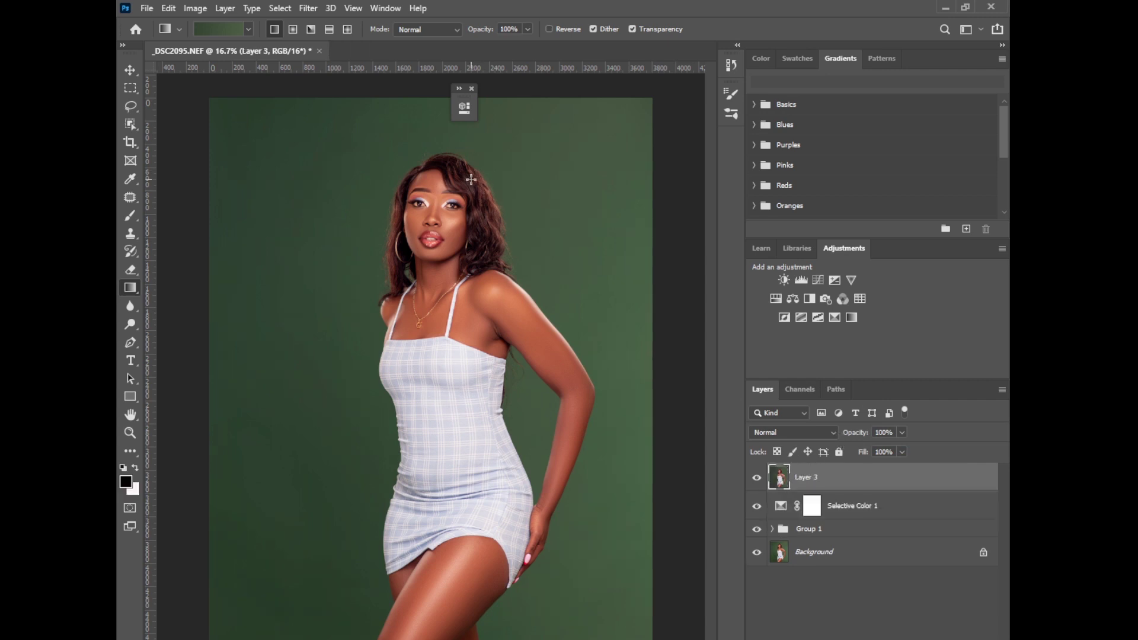
Duplicate the stamped layer and open the copy in the Camera Raw Filter with the adjustment Brush ready at the eyes.
{"action": "key", "text": "ctrl+j"}
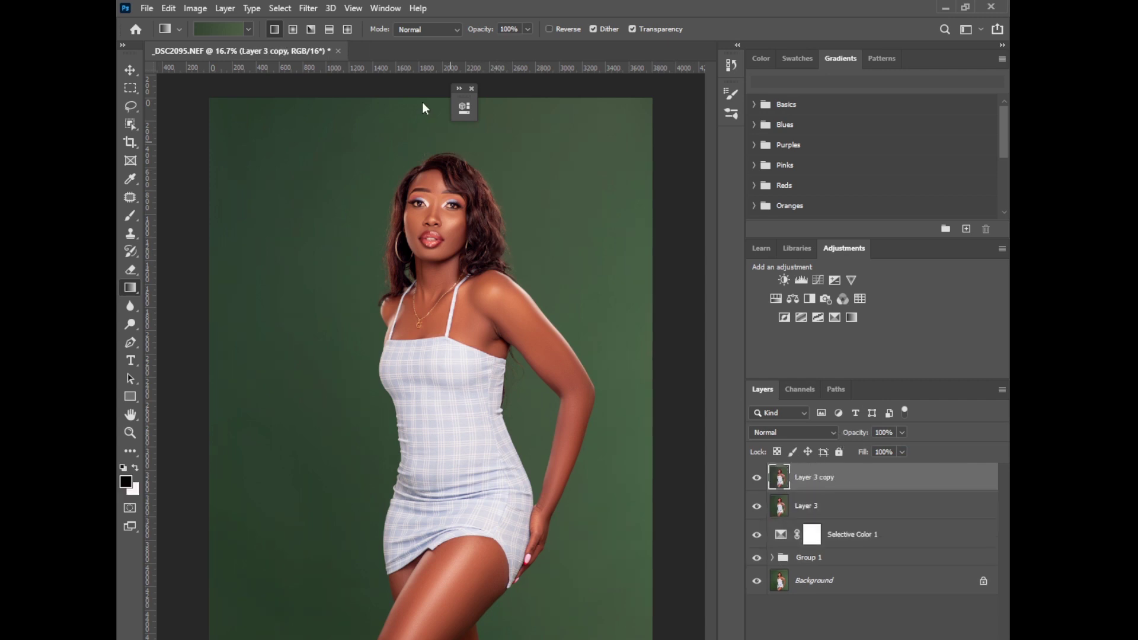
{"action": "left_click", "coordinate": [308, 8]}
{"action": "left_click", "coordinate": [332, 90]}
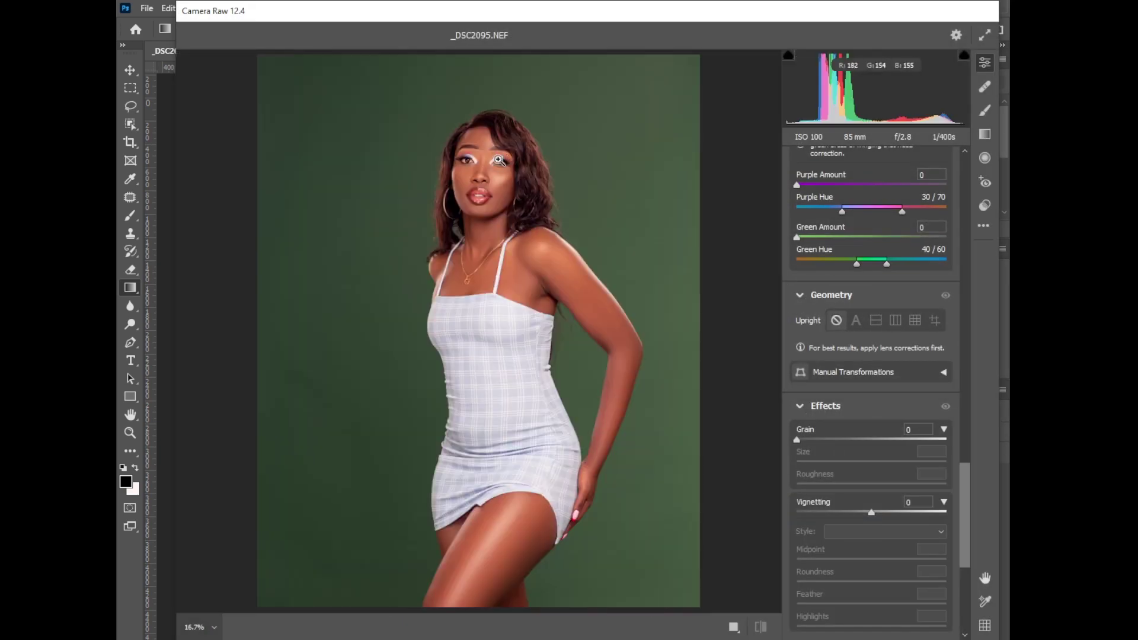
{"action": "left_click", "coordinate": [500, 160]}
{"action": "left_click", "coordinate": [986, 110]}
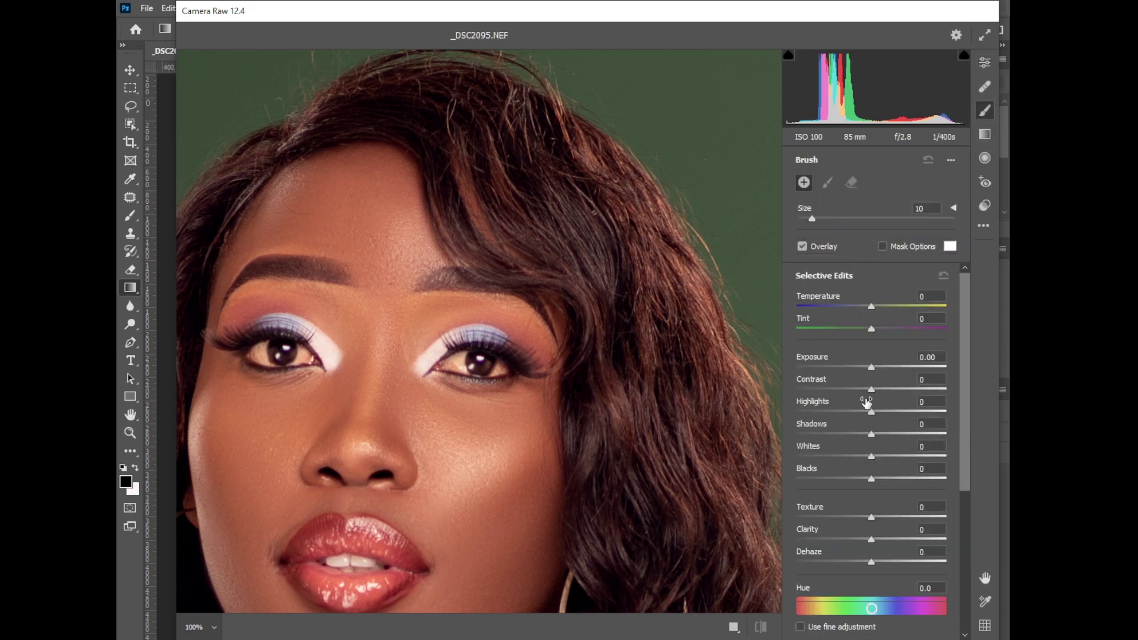
Set the adjustment Brush's Shadows to +40 and Saturation to -100.
{"action": "left_click_drag", "start_coordinate": [876, 434], "coordinate": [902, 435]}
{"action": "scroll", "coordinate": [966, 480], "scroll_direction": "down", "scroll_amount": 1}
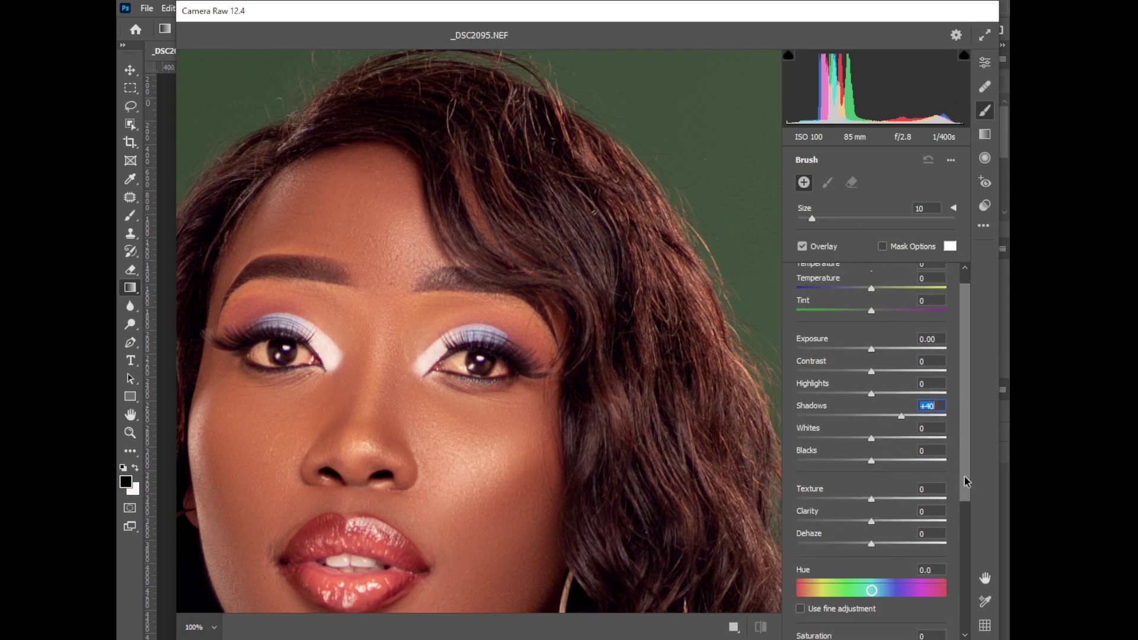
{"action": "scroll", "coordinate": [957, 455], "scroll_direction": "up", "scroll_amount": 1}
{"action": "scroll", "coordinate": [956, 485], "scroll_direction": "down", "scroll_amount": 5}
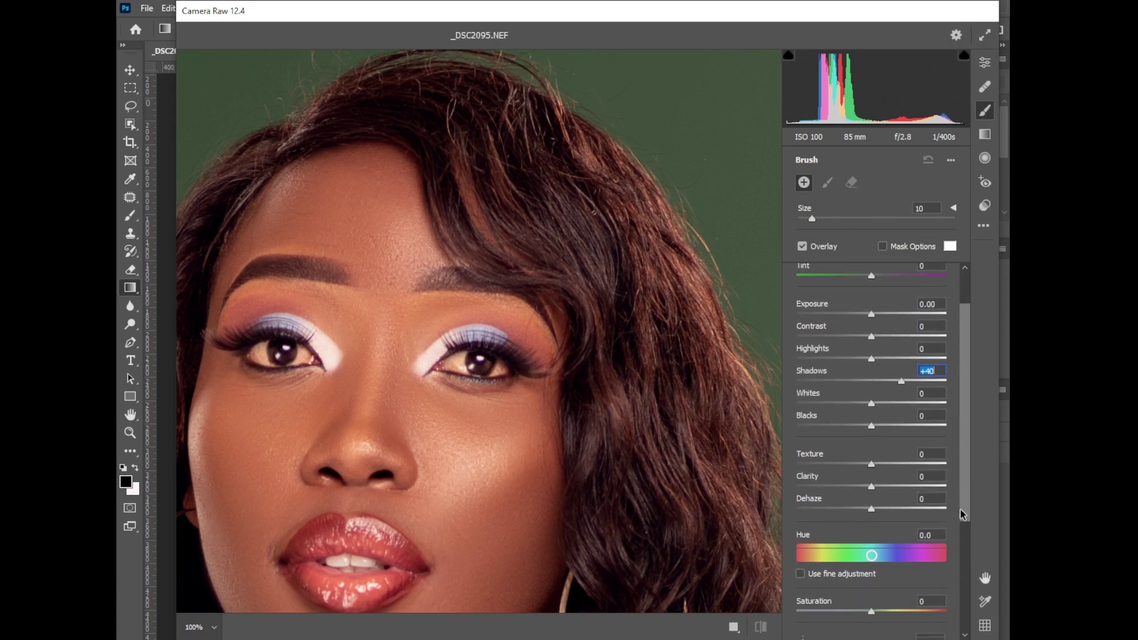
{"action": "left_click_drag", "start_coordinate": [831, 522], "coordinate": [786, 526]}
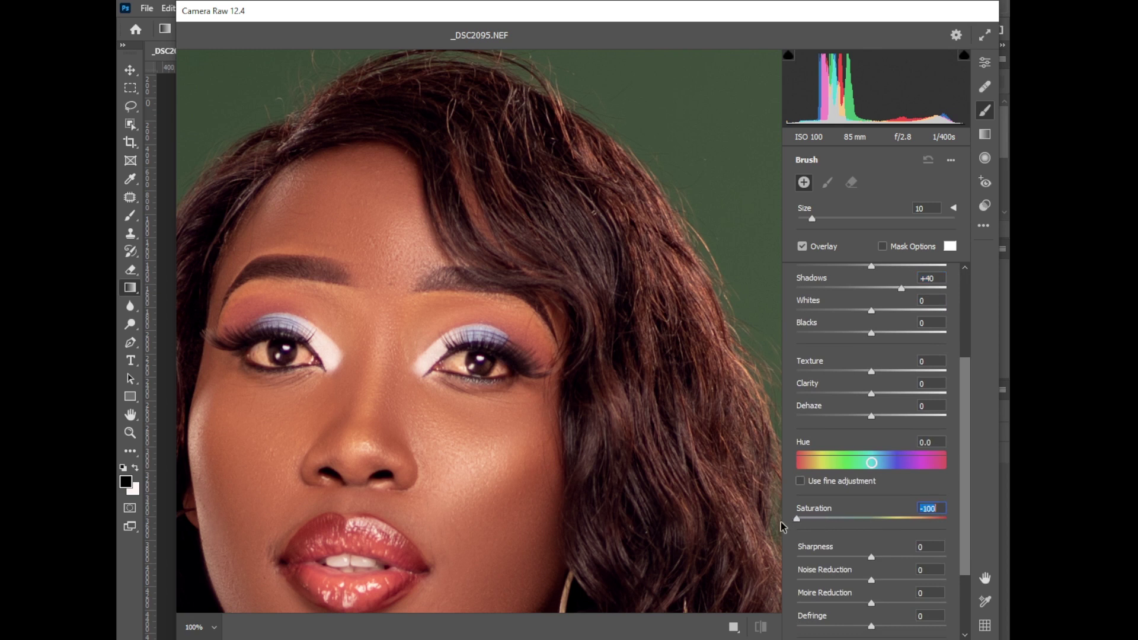
Reduce the adjustment Brush to size 1, brush over the white of the eye, and raise the brush's Exposure.
{"action": "key", "text": "bracketleft"}
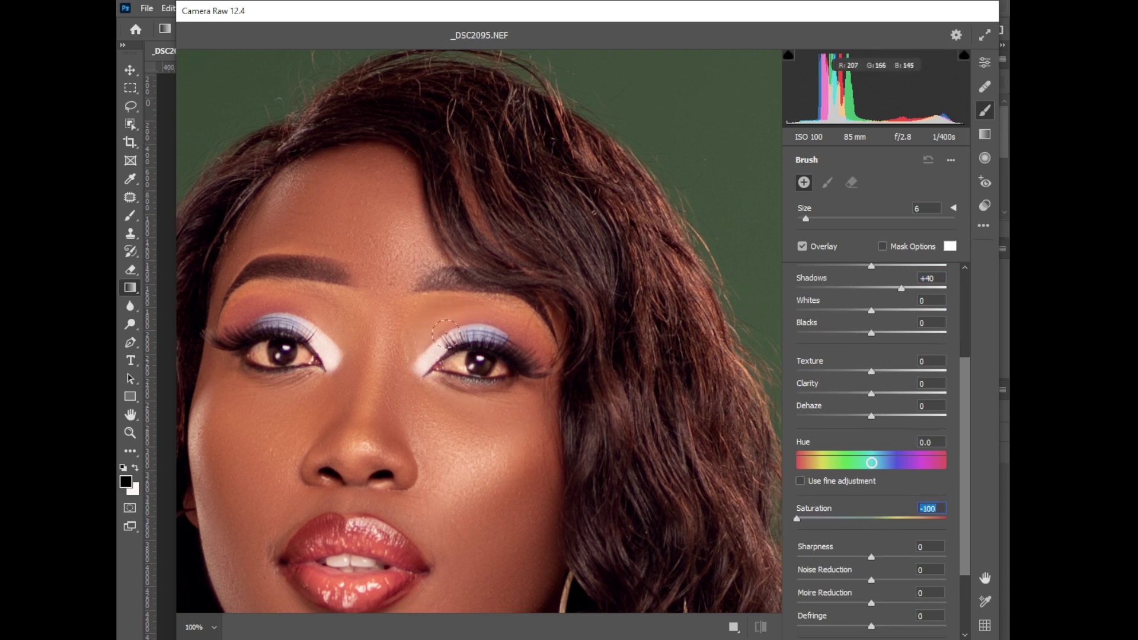
{"action": "key", "text": "bracketleft"}
{"action": "key", "text": "bracketleft"}
{"action": "key", "text": "bracketleft"}
{"action": "key", "text": "bracketleft"}
{"action": "key", "text": "bracketleft"}
{"action": "key", "text": "bracketleft"}
{"action": "key", "text": "bracketleft"}
{"action": "key", "text": "bracketleft"}
{"action": "left_click", "coordinate": [451, 345]}
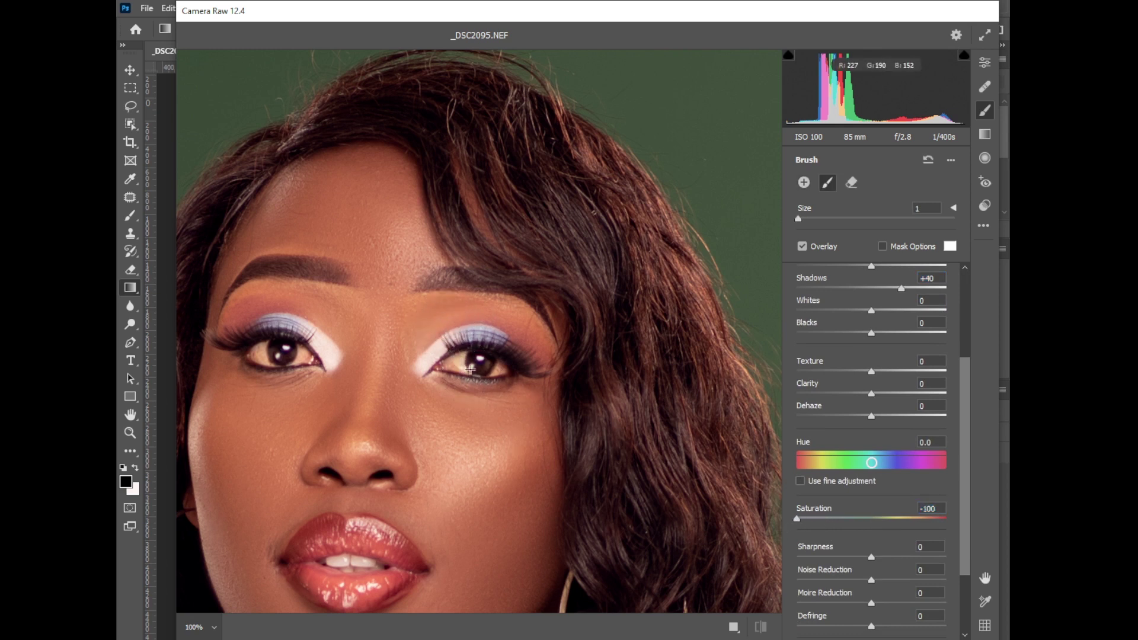
{"action": "scroll", "coordinate": [966, 360], "scroll_direction": "up", "scroll_amount": 3}
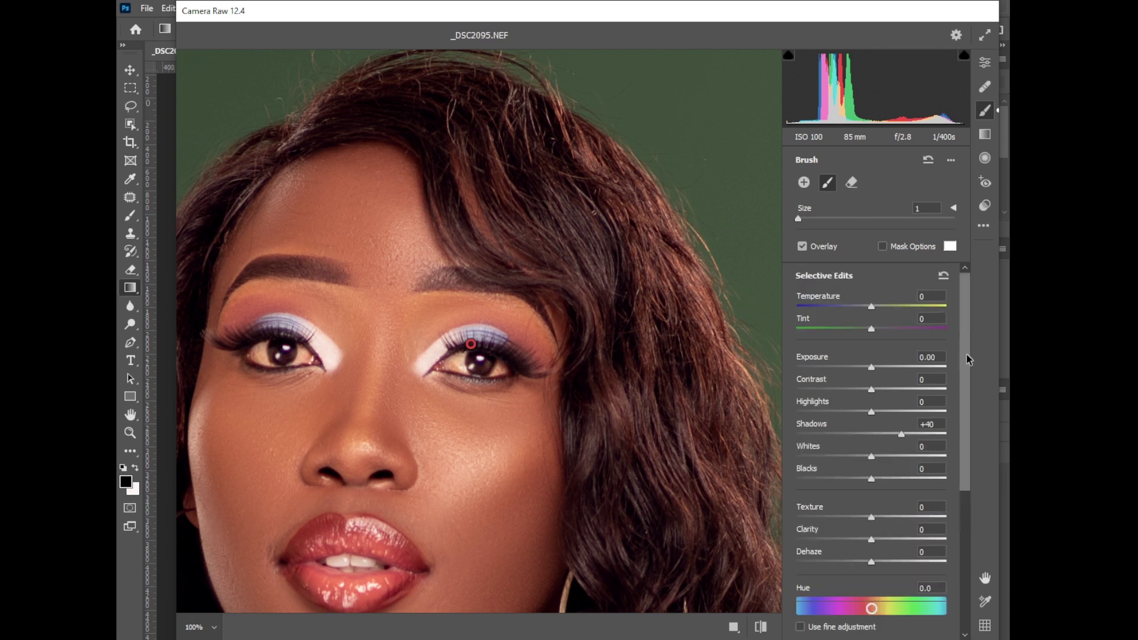
{"action": "left_click_drag", "start_coordinate": [875, 370], "coordinate": [910, 370]}
{"action": "left_click", "coordinate": [462, 367]}
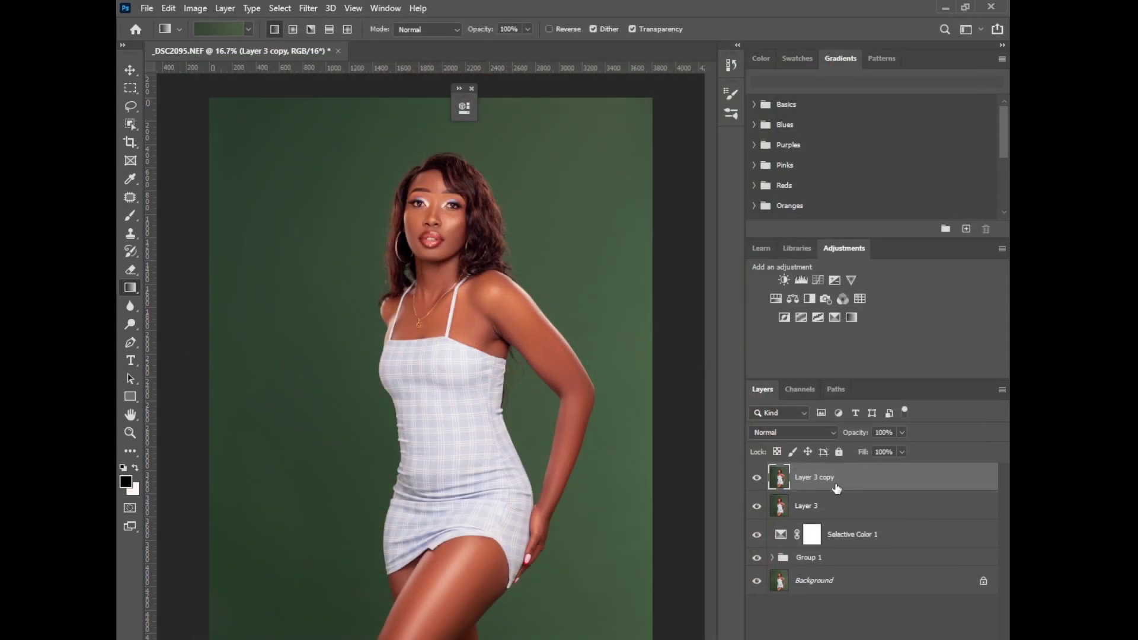
Show the recorded actions and run the Eyes N Teeth Whitening action on the duplicated layer.
{"action": "left_click", "coordinate": [385, 8]}
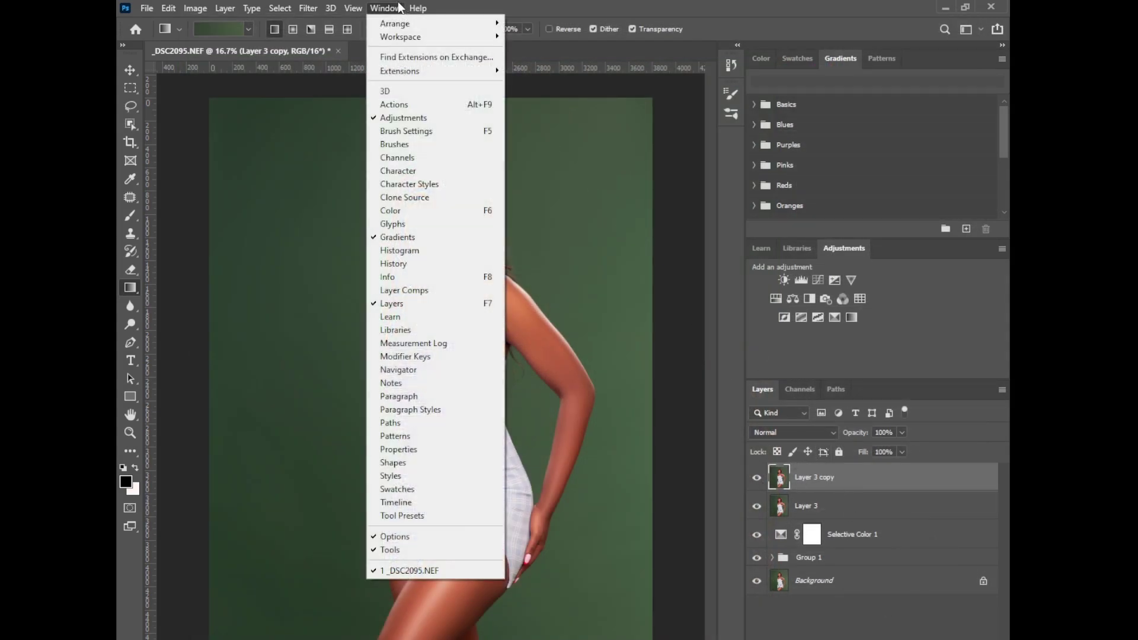
{"action": "left_click", "coordinate": [391, 104]}
{"action": "left_click", "coordinate": [611, 143]}
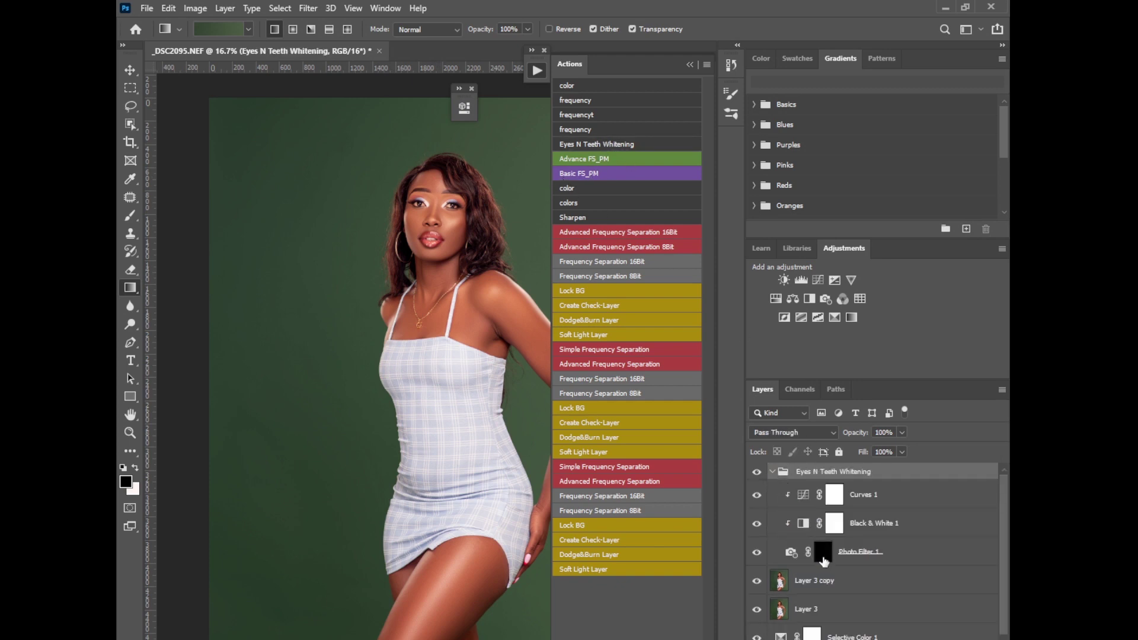
Paint white over the eyes on the Photo Filter 1 mask with a 20 px soft brush at a higher flow.
{"action": "left_click_drag", "start_coordinate": [132, 223], "coordinate": [183, 212]}
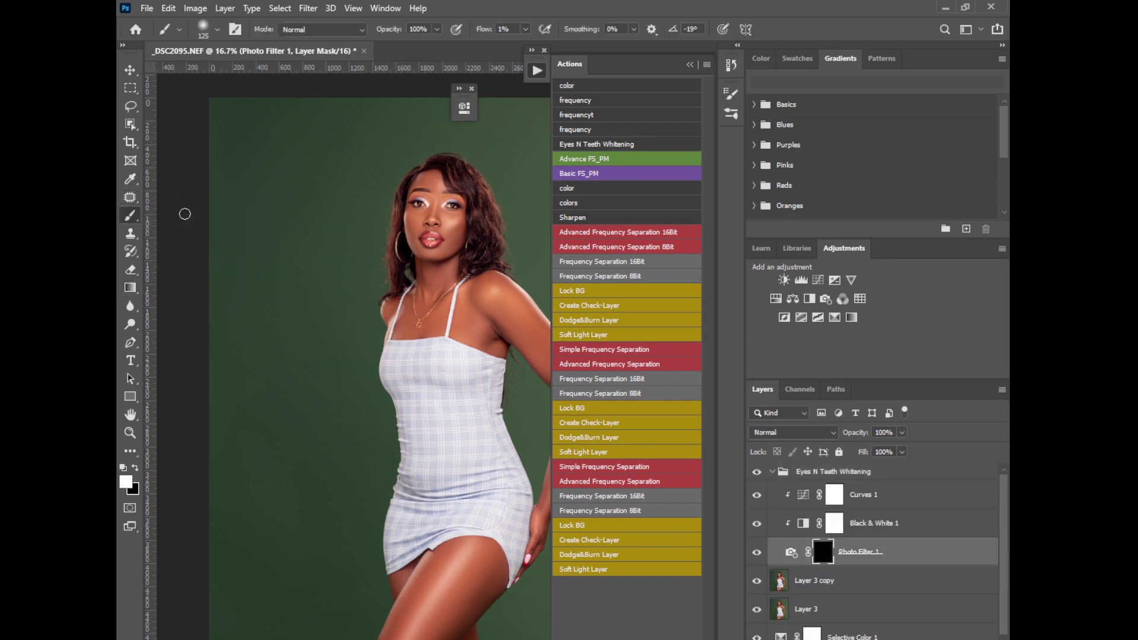
{"action": "key", "text": "ctrl+plus"}
{"action": "key", "text": "ctrl+plus"}
{"action": "key", "text": "ctrl+plus"}
{"action": "key", "text": "ctrl+plus"}
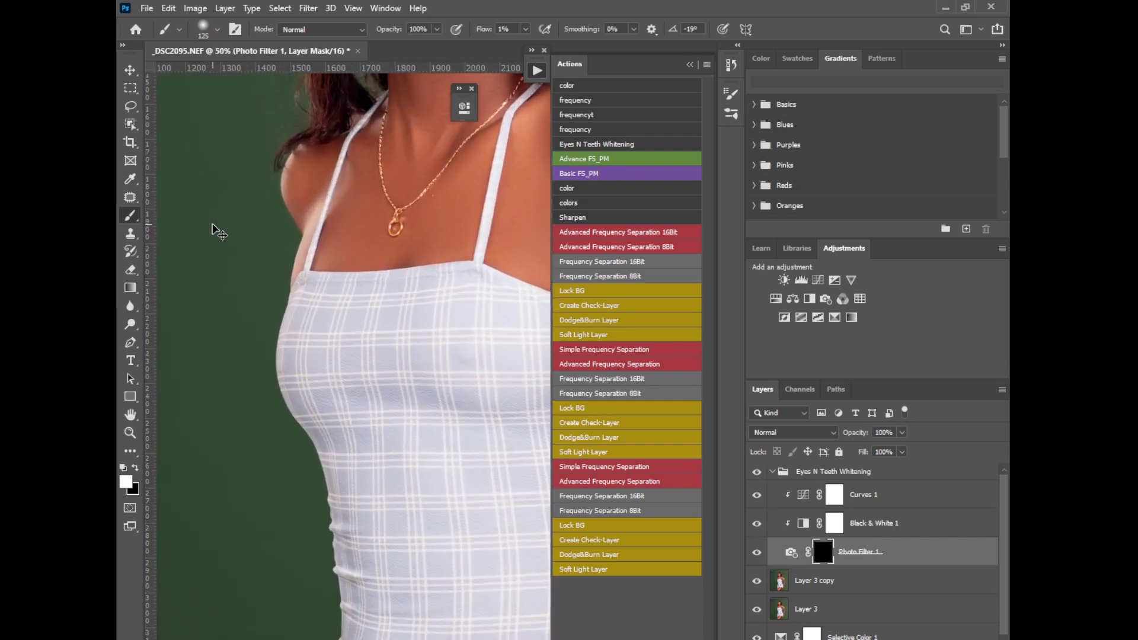
{"action": "left_click", "coordinate": [690, 64]}
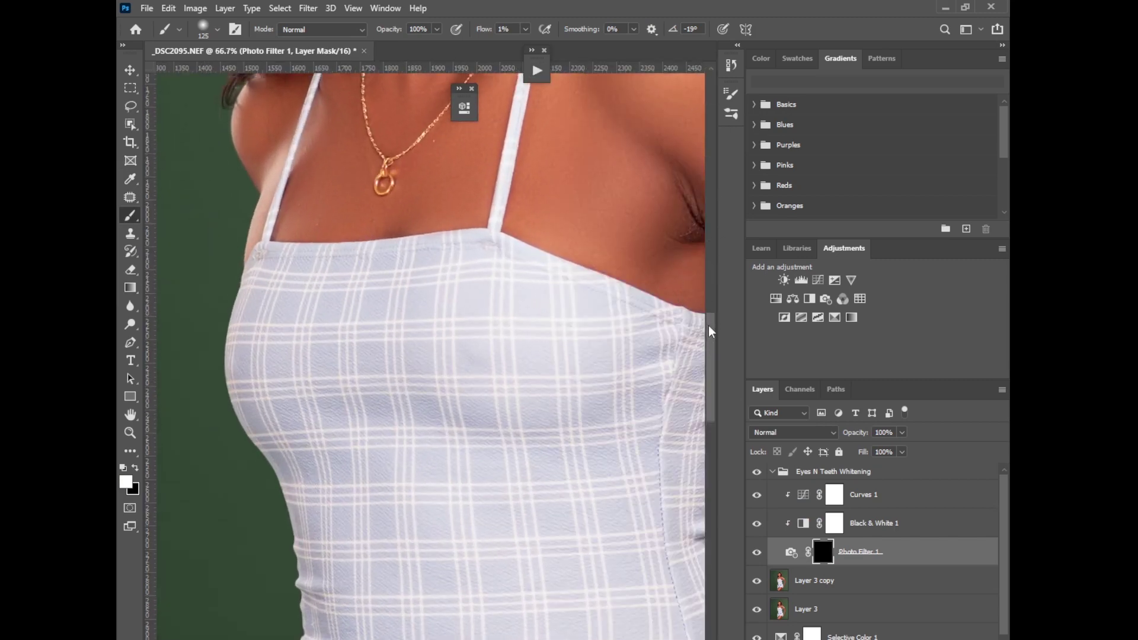
{"action": "scroll", "coordinate": [666, 247], "scroll_direction": "up", "scroll_amount": 10}
{"action": "key", "text": "bracketleft"}
{"action": "key", "text": "bracketleft"}
{"action": "key", "text": "bracketleft"}
{"action": "key", "text": "bracketleft"}
{"action": "key", "text": "bracketleft"}
{"action": "key", "text": "bracketleft"}
{"action": "key", "text": "bracketleft"}
{"action": "key", "text": "bracketleft"}
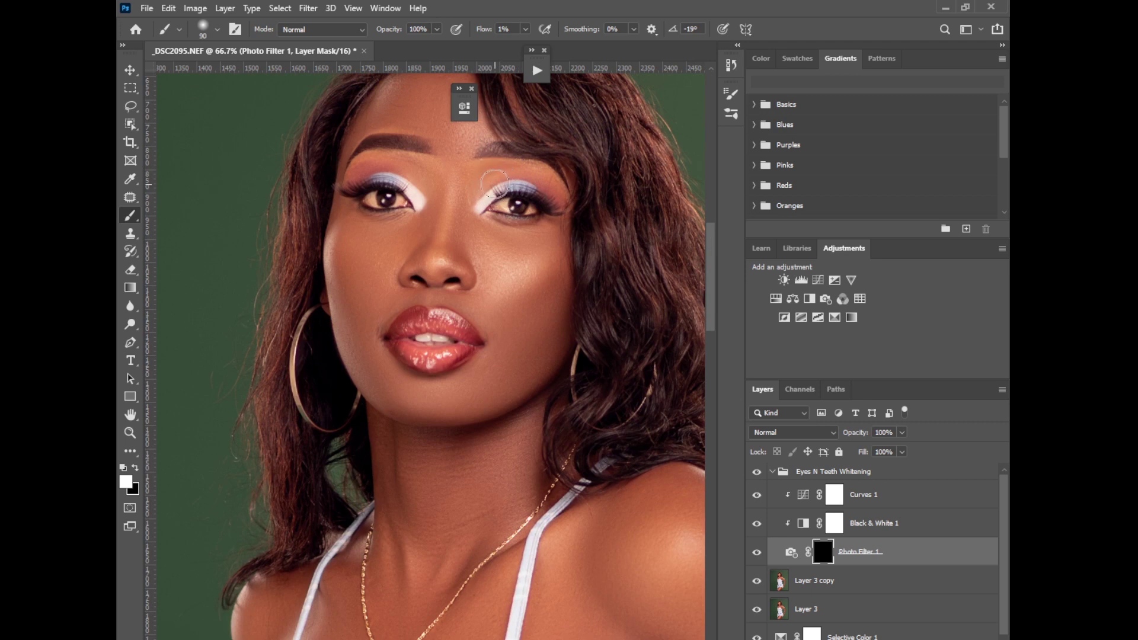
{"action": "left_click", "coordinate": [525, 29]}
{"action": "left_click_drag", "start_coordinate": [588, 46], "coordinate": [598, 46]}
{"action": "key", "text": "bracketleft"}
{"action": "mouse_move", "coordinate": [504, 209]}
{"action": "left_mouse_down"}
{"action": "mouse_move", "coordinate": [494, 206]}
{"action": "mouse_move", "coordinate": [521, 202]}
{"action": "left_mouse_up"}
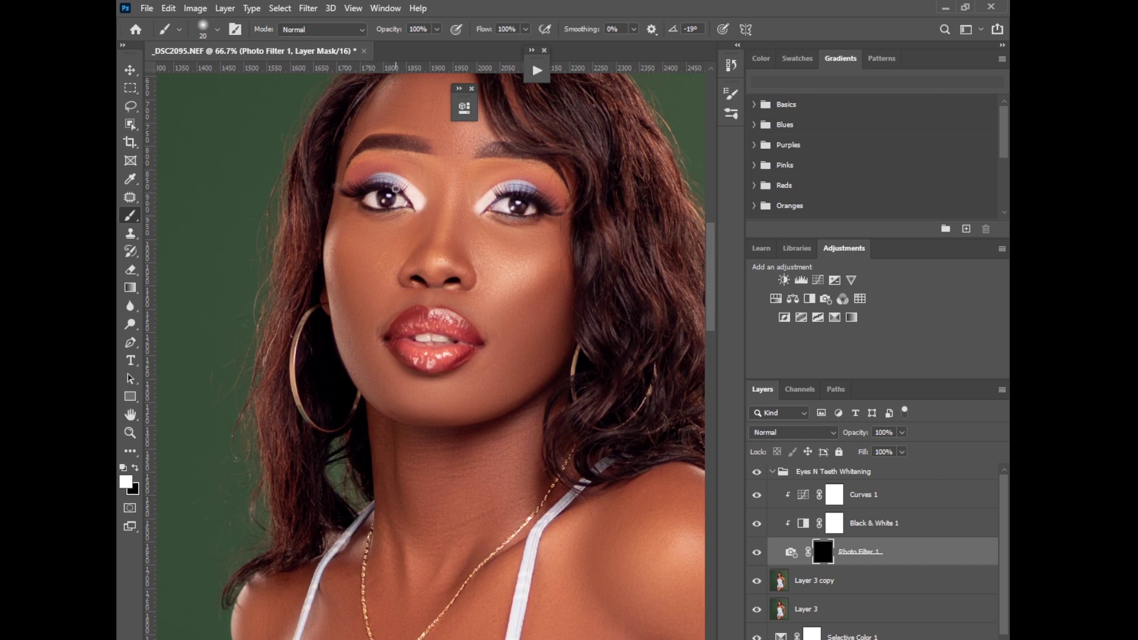
{"action": "scroll", "coordinate": [396, 188], "scroll_direction": "down", "scroll_amount": 5}
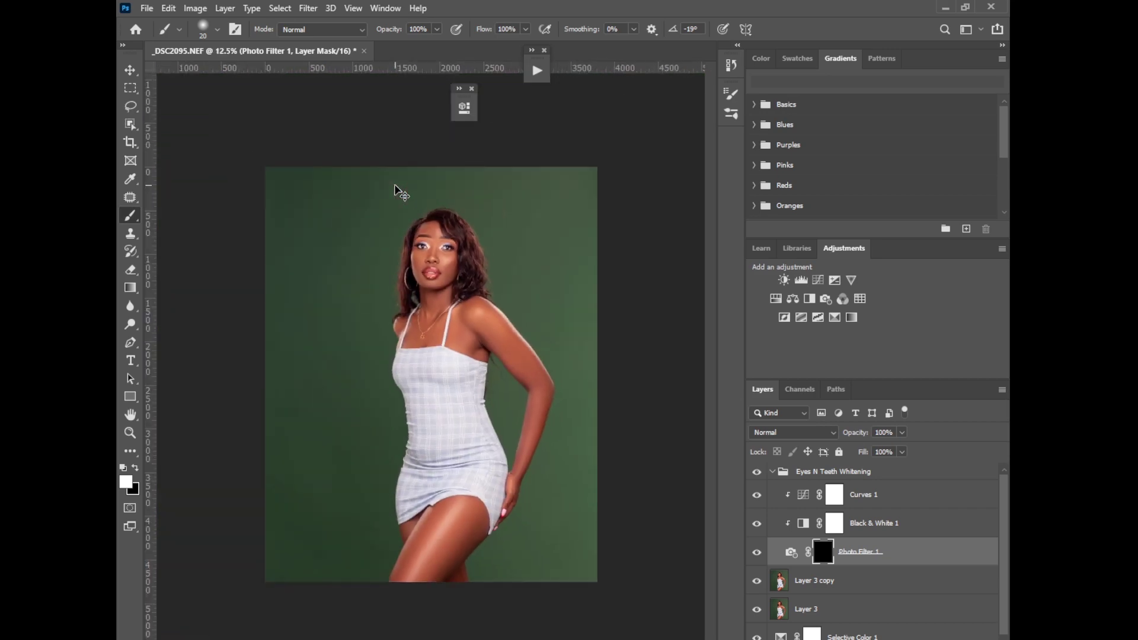
Merge the whitening group and all other layers into the Background.
{"action": "left_click", "coordinate": [839, 475]}
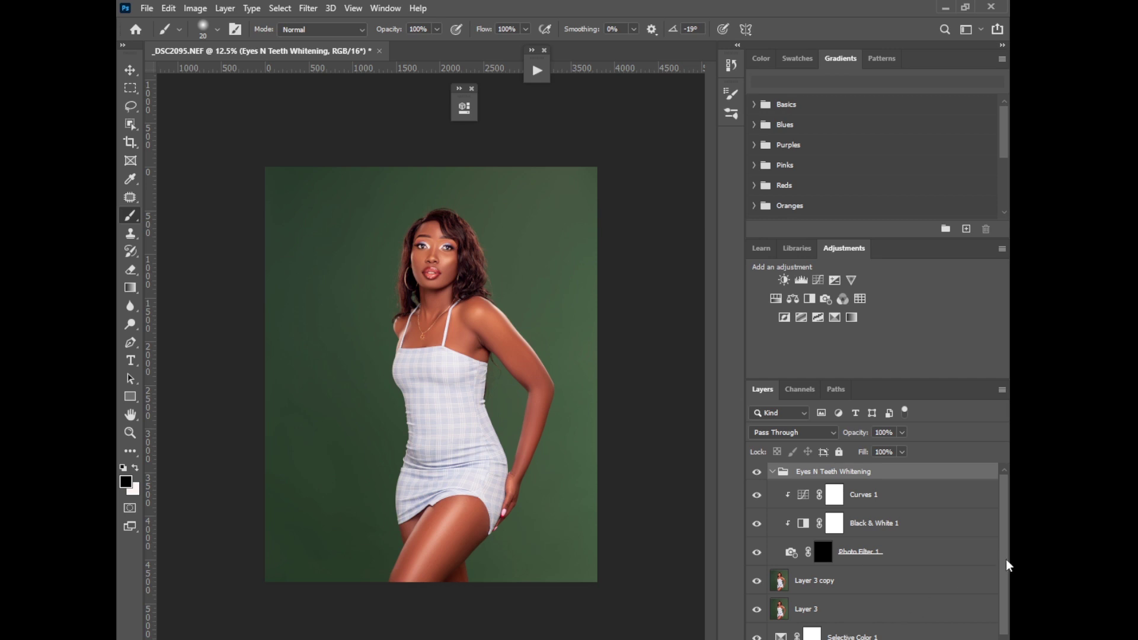
{"action": "scroll", "coordinate": [1006, 564], "scroll_direction": "down", "scroll_amount": 1}
{"action": "key", "text": "ctrl+alt+a"}
{"action": "right_click", "coordinate": [883, 504]}
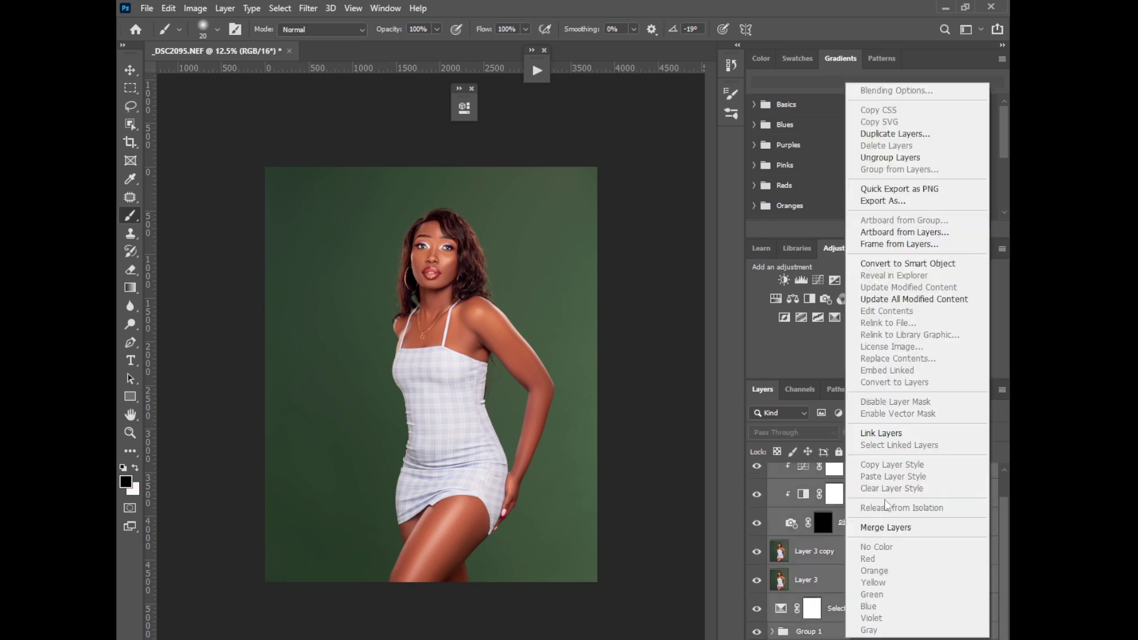
{"action": "left_click", "coordinate": [886, 530]}
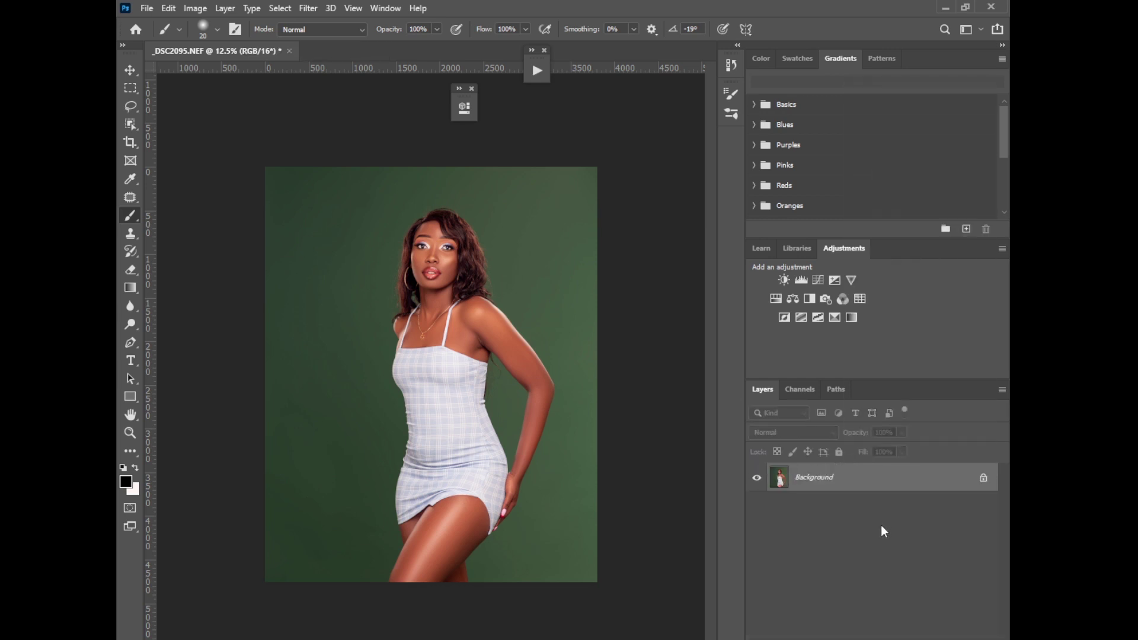